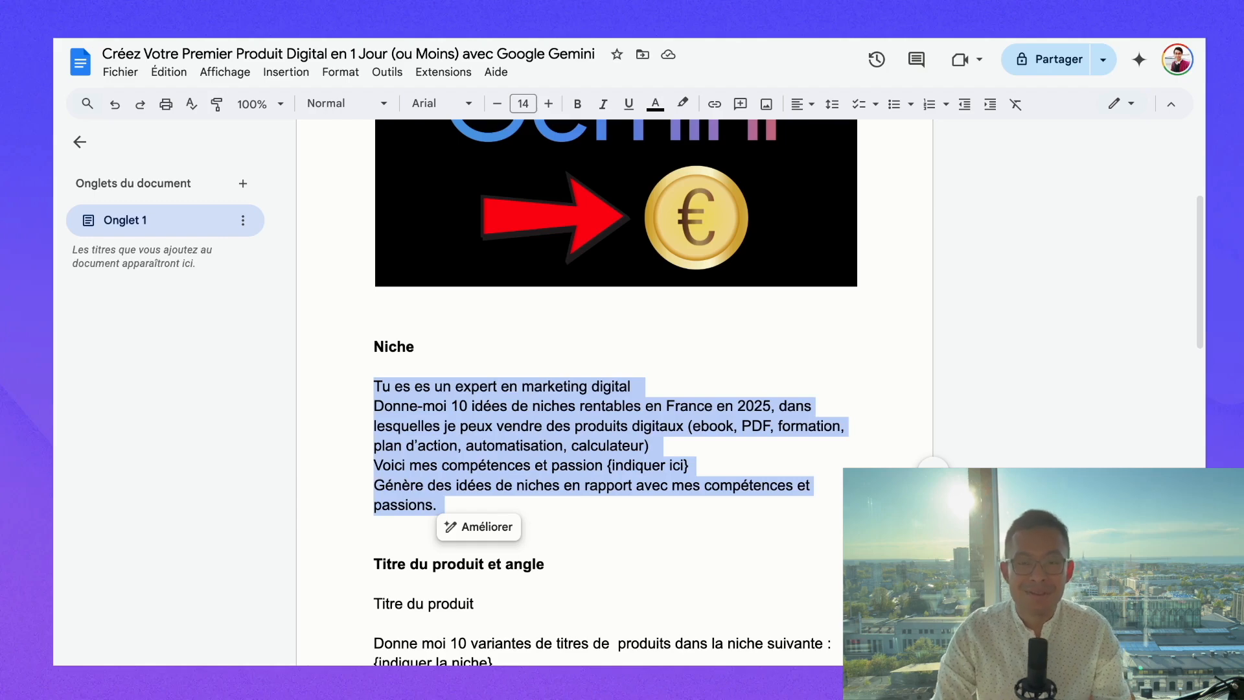
Copy the niche-ideas prompt under the "Niche" heading of the document and paste it into a new Gemini chat.
click(432, 447)
click(455, 500)
key(ctrl+c)
key(alt+shift+Up)
key(alt+shift+Up)
key(alt+shift+Up)
key(alt+shift+Up)
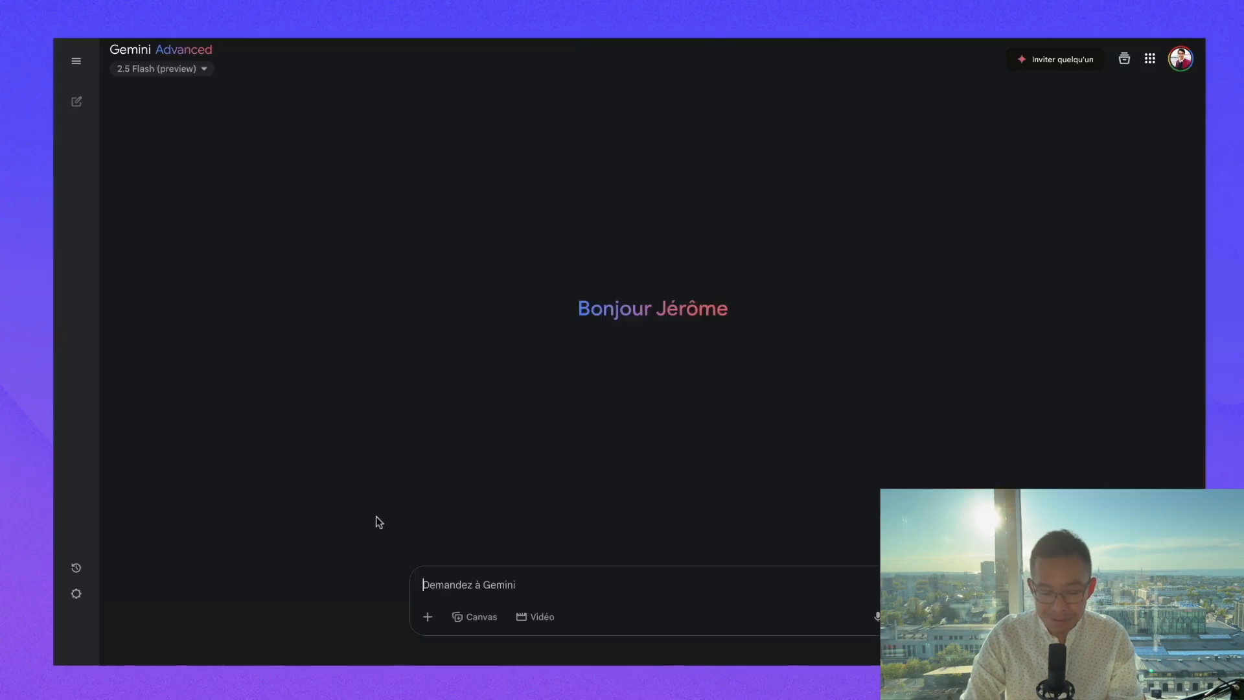
key(ctrl+v)
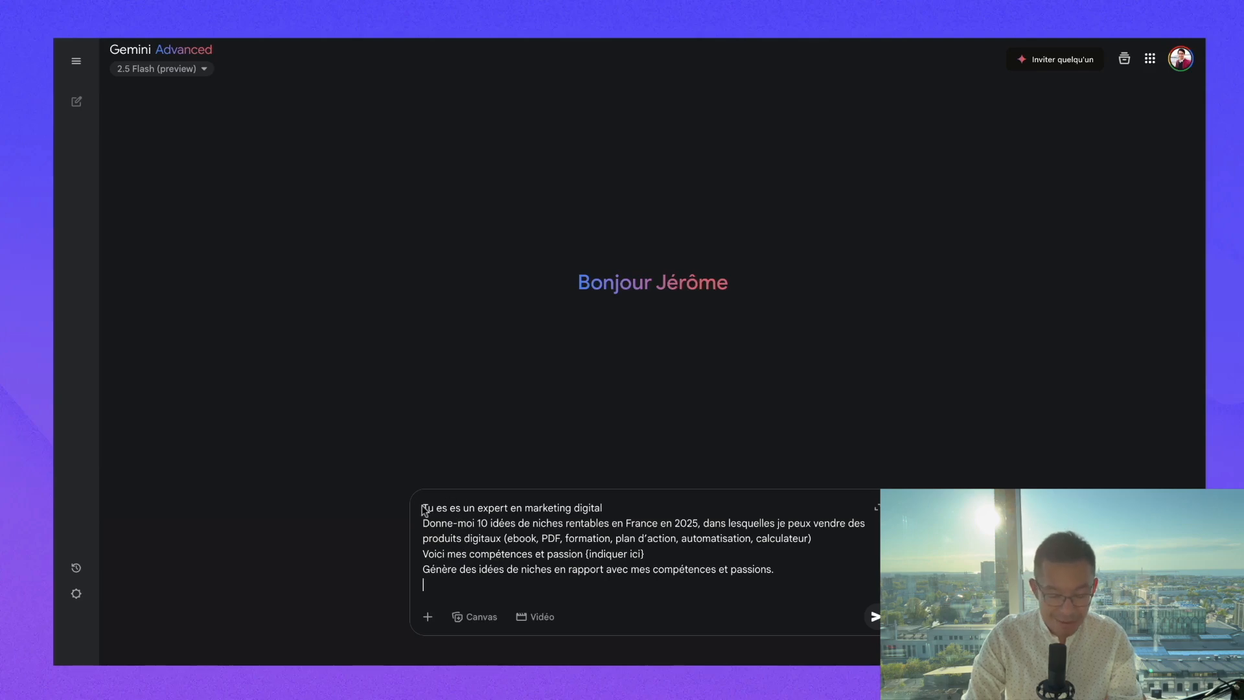
Remove the duplicated "es" so the prompt's first line reads "Tu es un expert en marketing digital".
drag(423, 508, 603, 508)
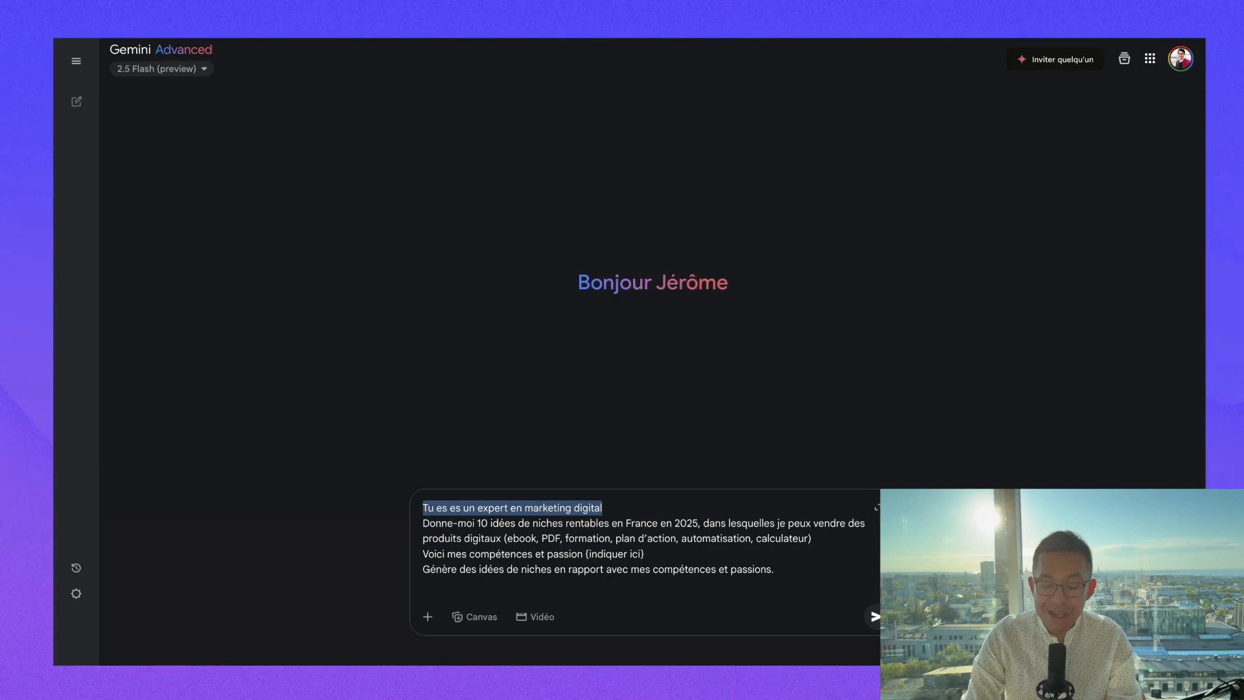
click(603, 508)
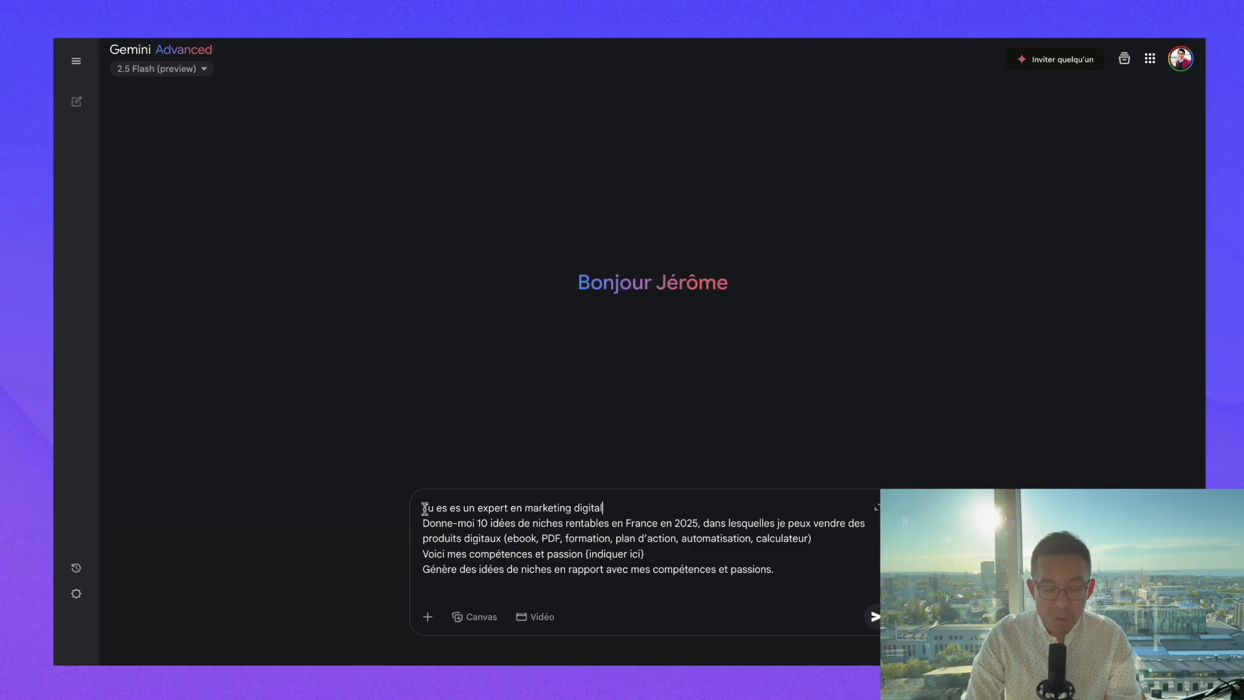
drag(425, 508, 542, 510)
click(472, 509)
click(461, 509)
key(BackSpace)
key(BackSpace)
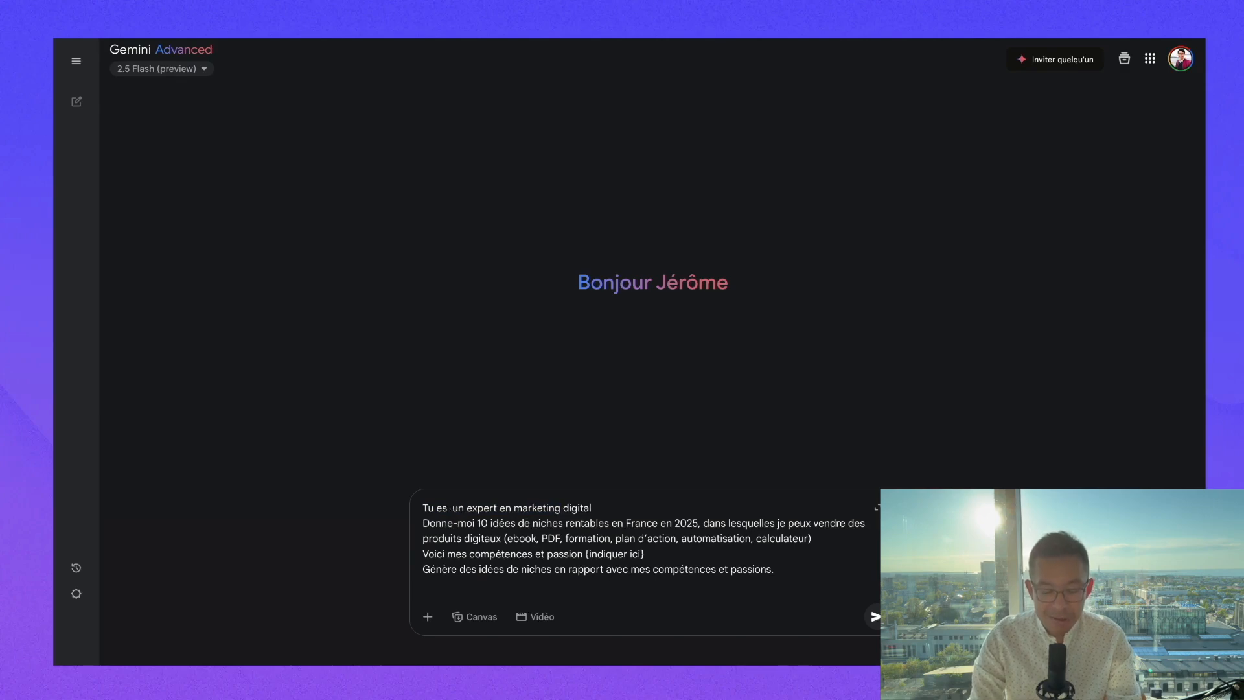
key(BackSpace)
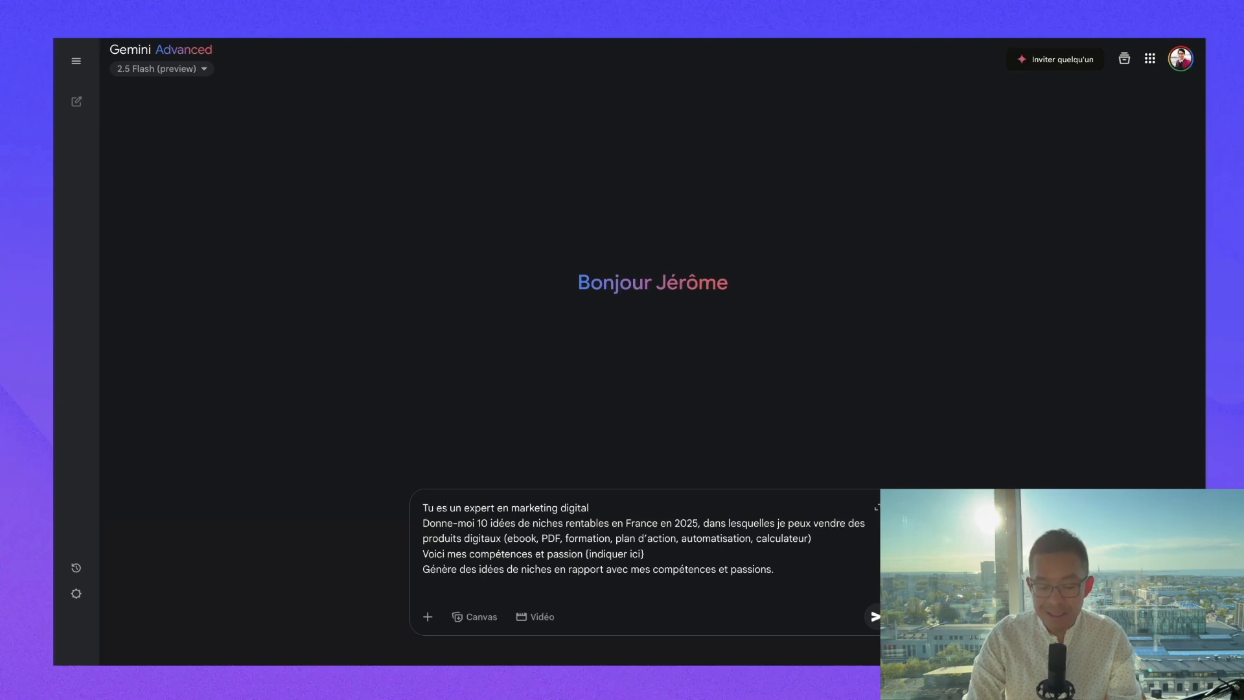
Replace the "{indiquer ici}" placeholder in the prompt with ": cyclisme, méditation, à l'aise avec les maths".
drag(504, 537, 727, 538)
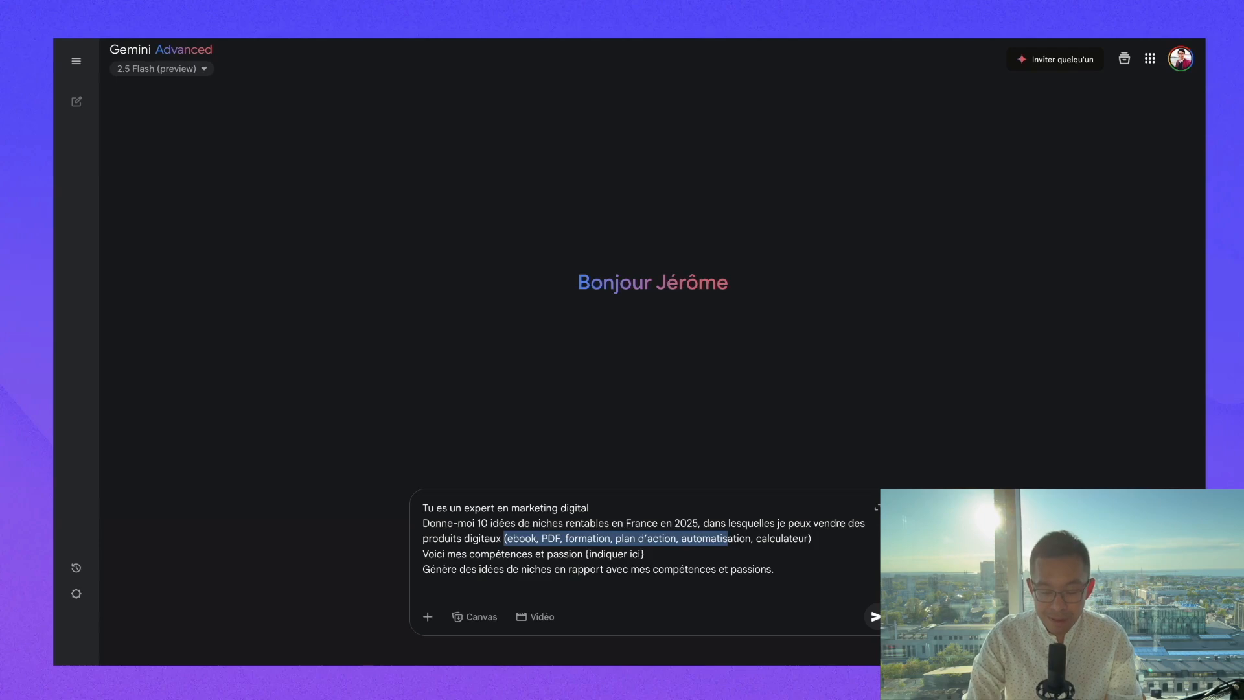
click(538, 538)
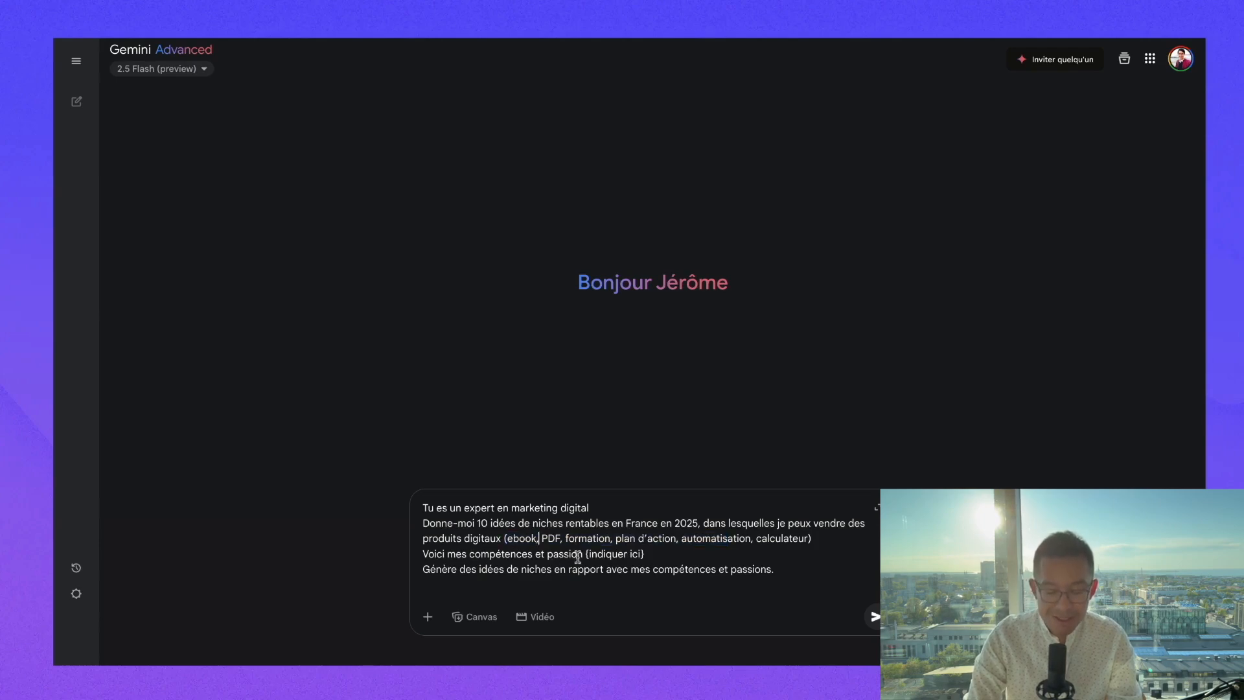
drag(645, 554, 587, 553)
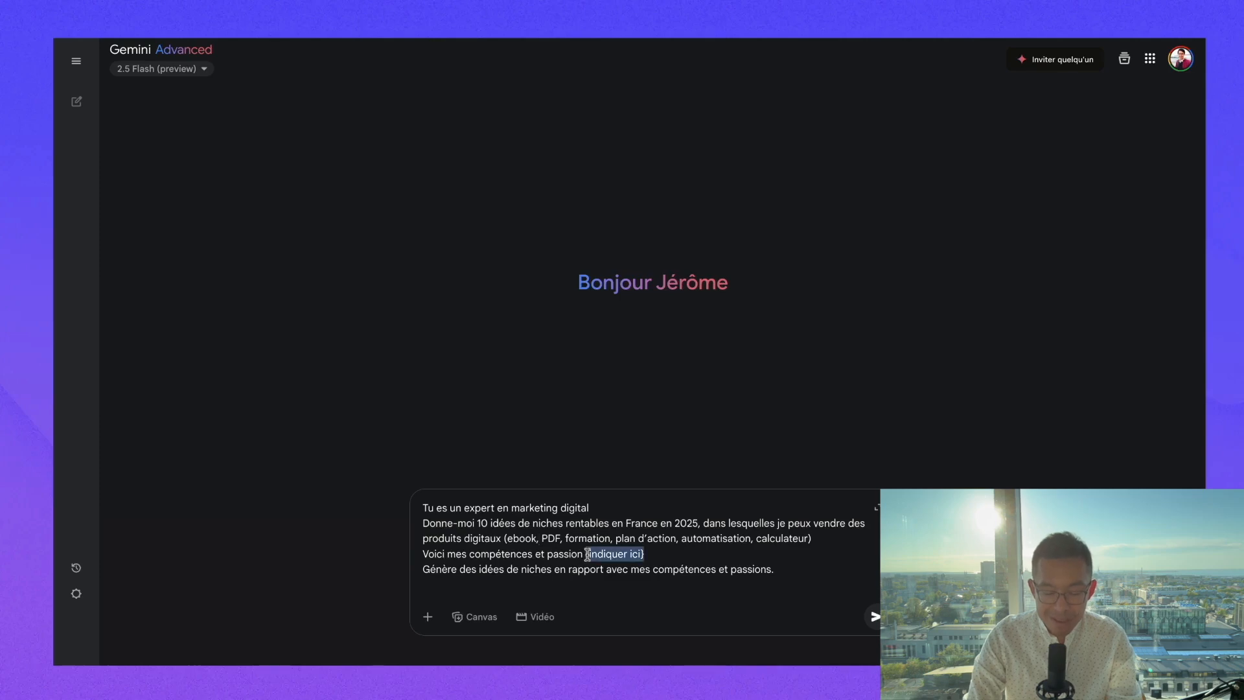
key(BackSpace)
key(BackSpace)
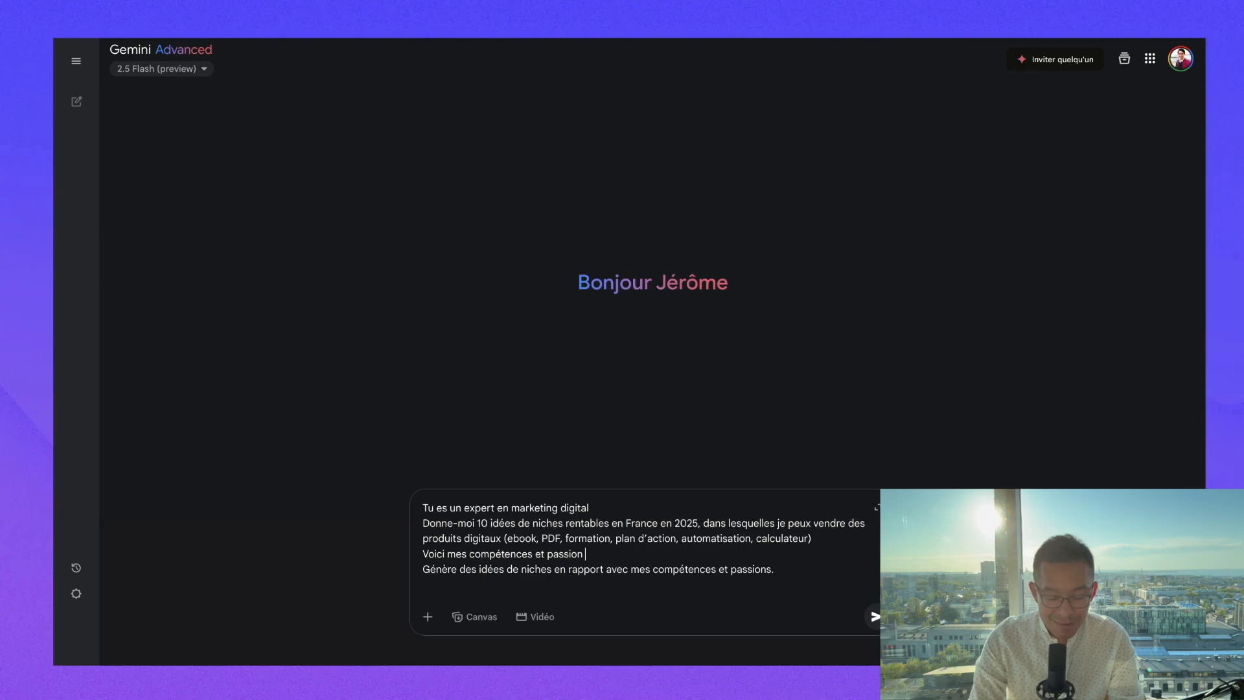
text(: cyclisme, méditation)
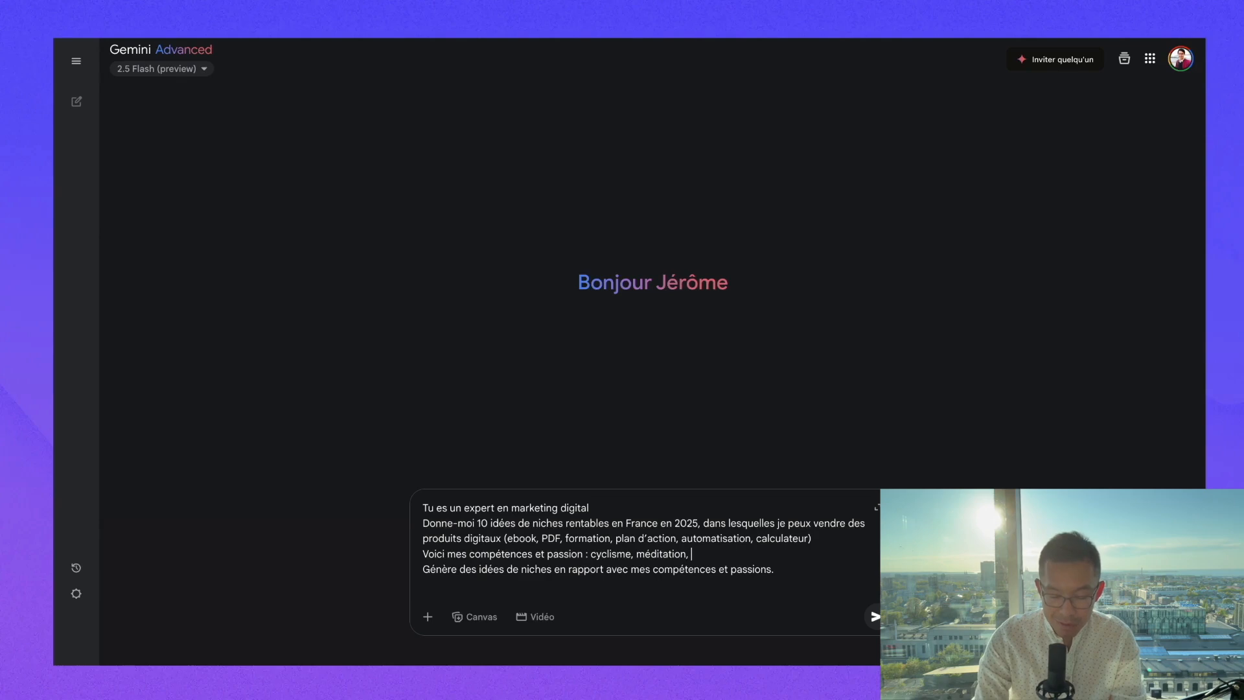
text(, à l'aise avec les maths)
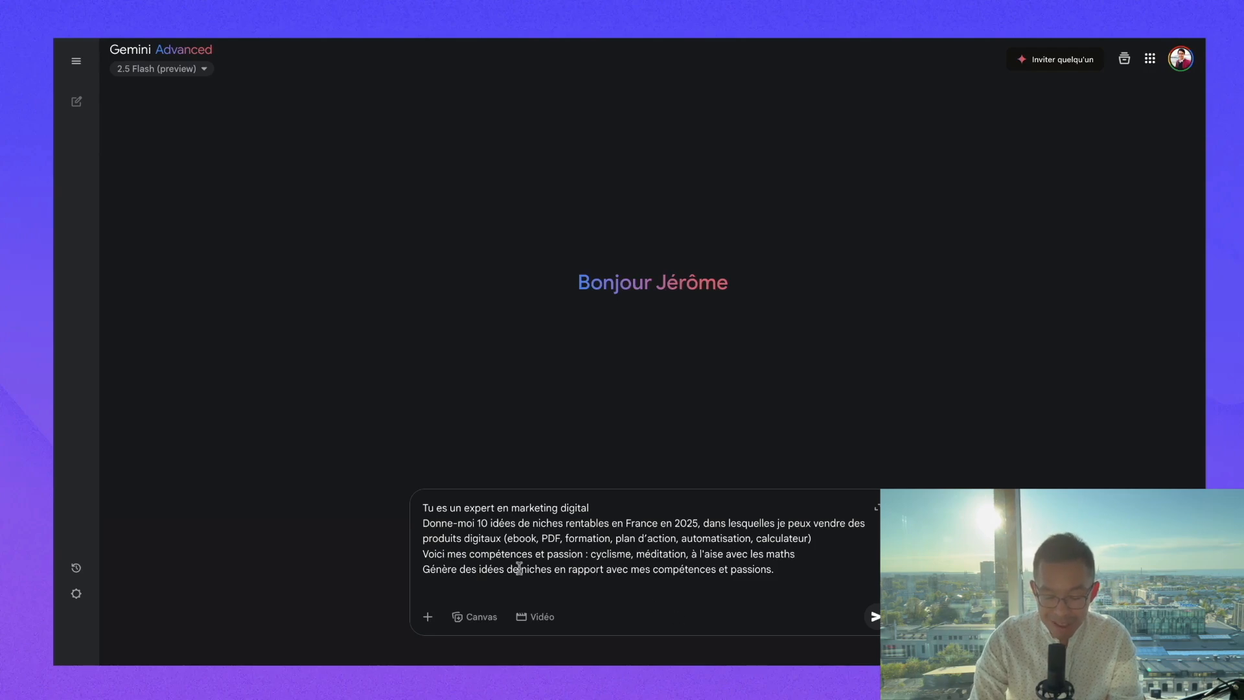
Insert "rentables" after "niches" in the prompt's last line and submit the prompt.
click(553, 568)
text(rentables)
key(Return)
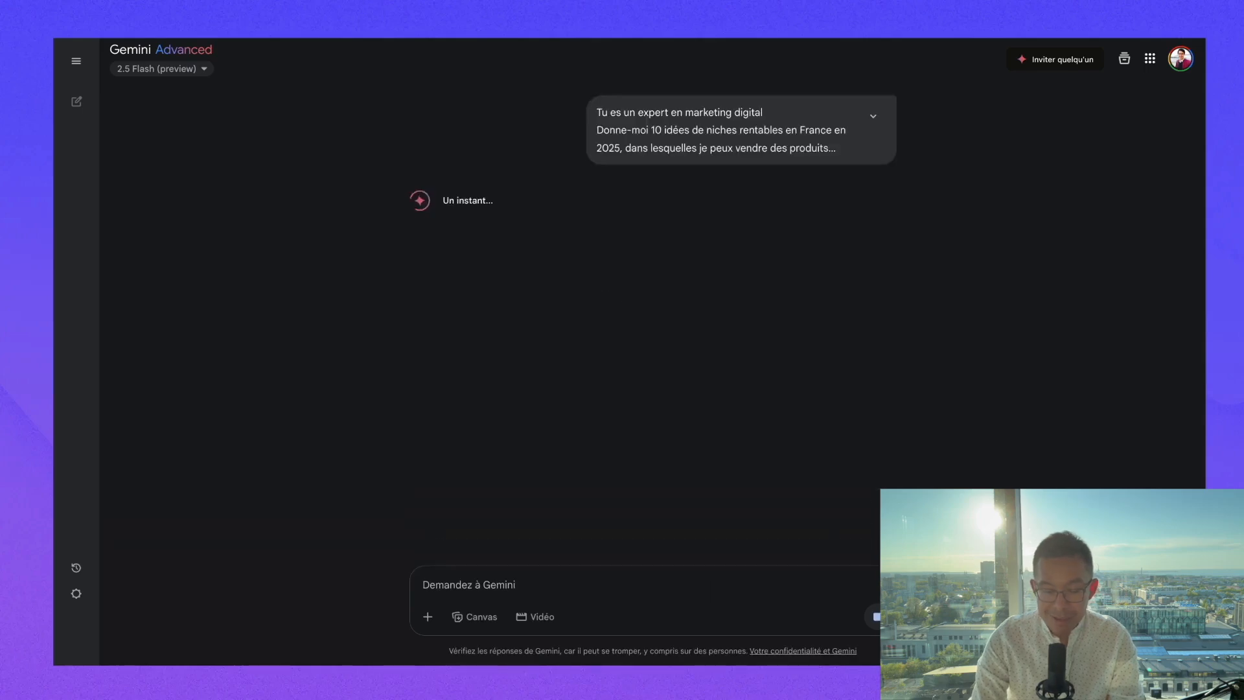
Look over the list of available Gemini models without changing the selected one.
click(190, 70)
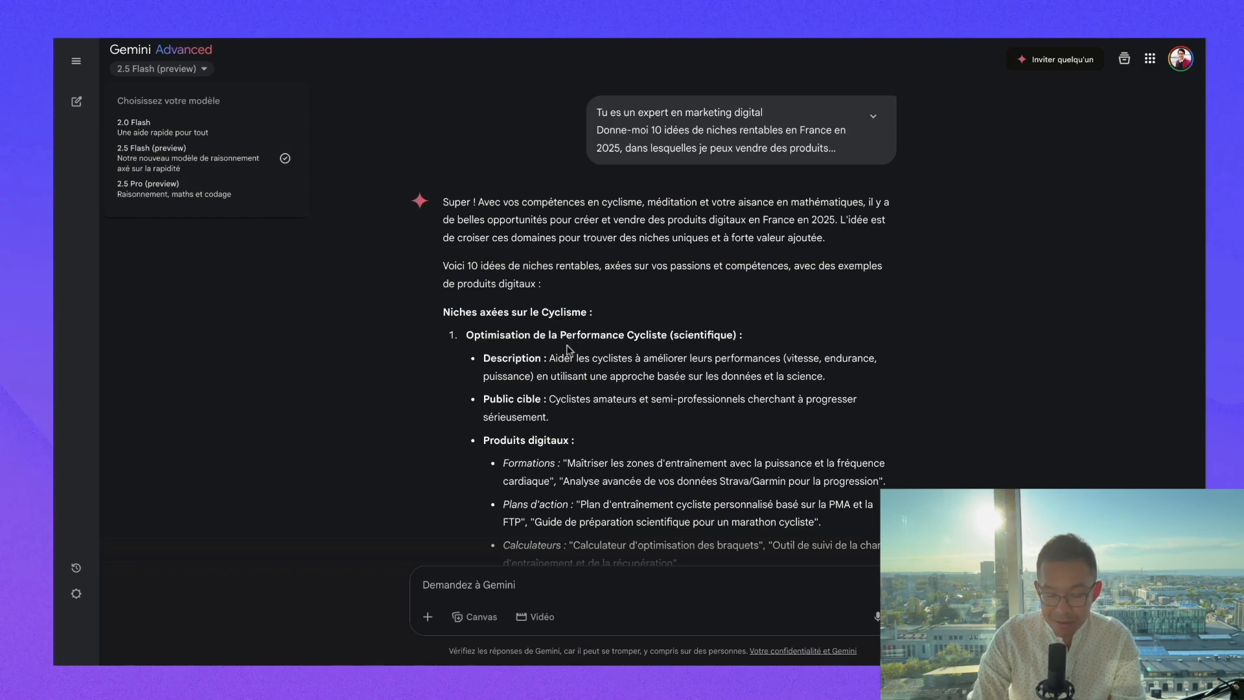
click(642, 423)
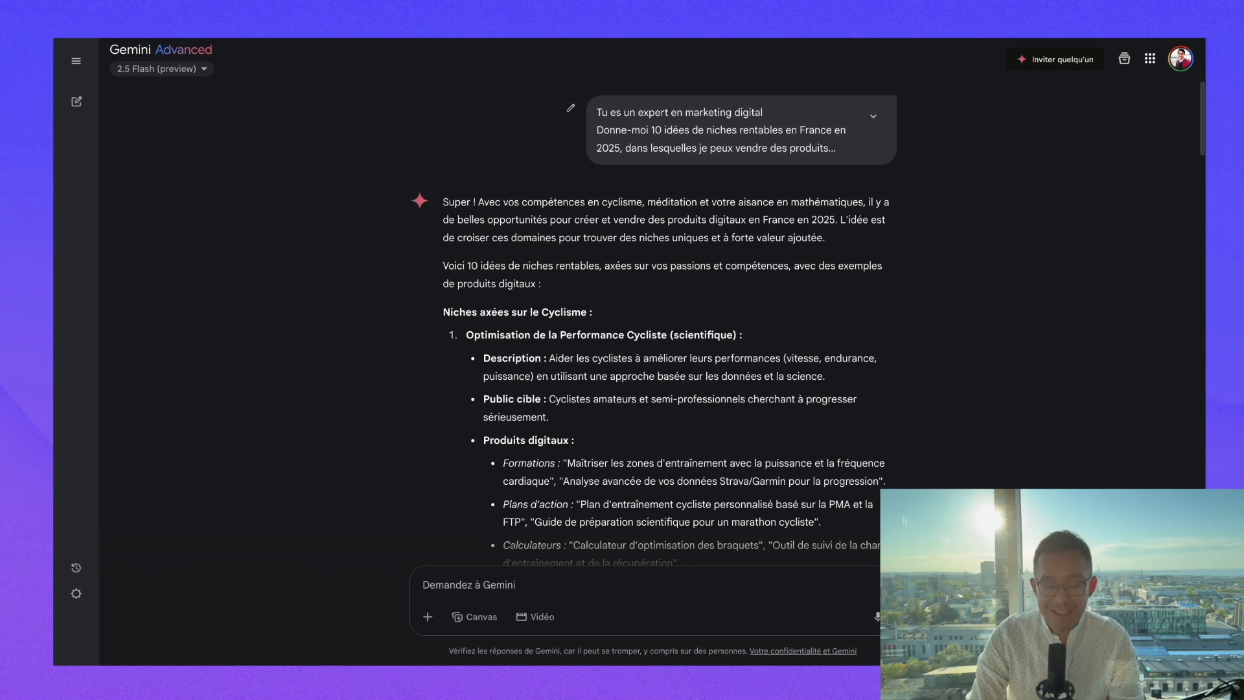
Read through the generated niche ideas, their target audiences and suggested digital products, and the additional success tips.
scroll(593, 324, down, 1)
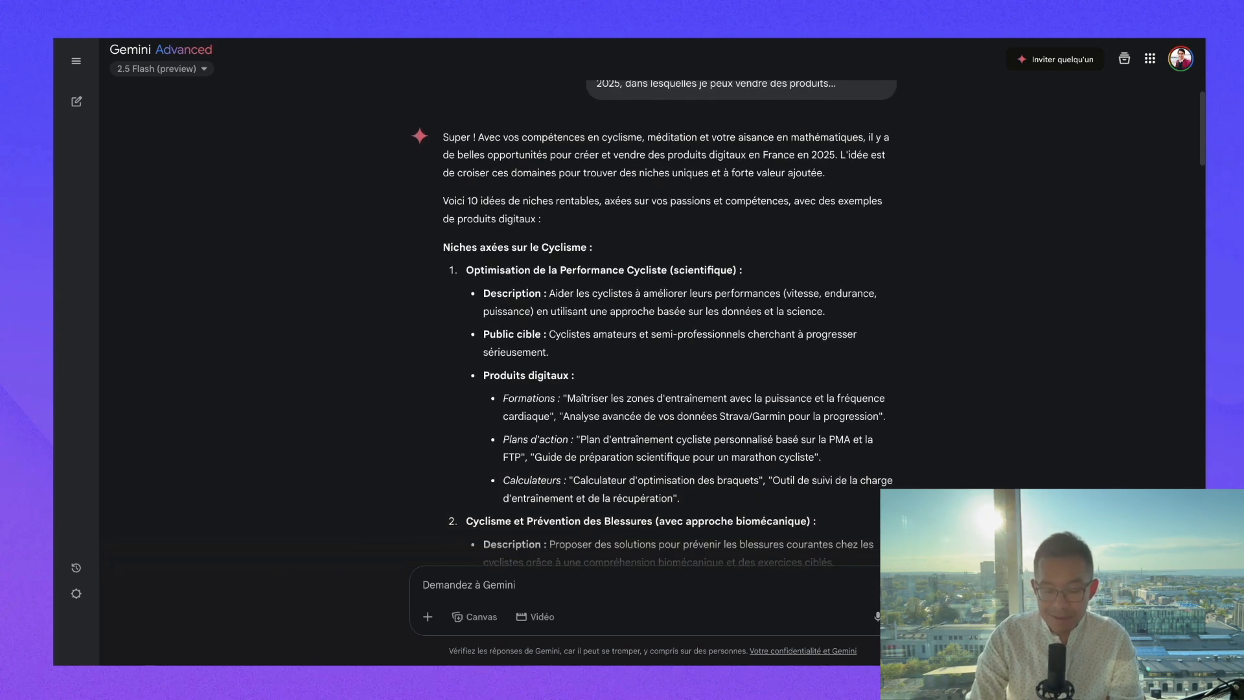
scroll(569, 293, down, 1)
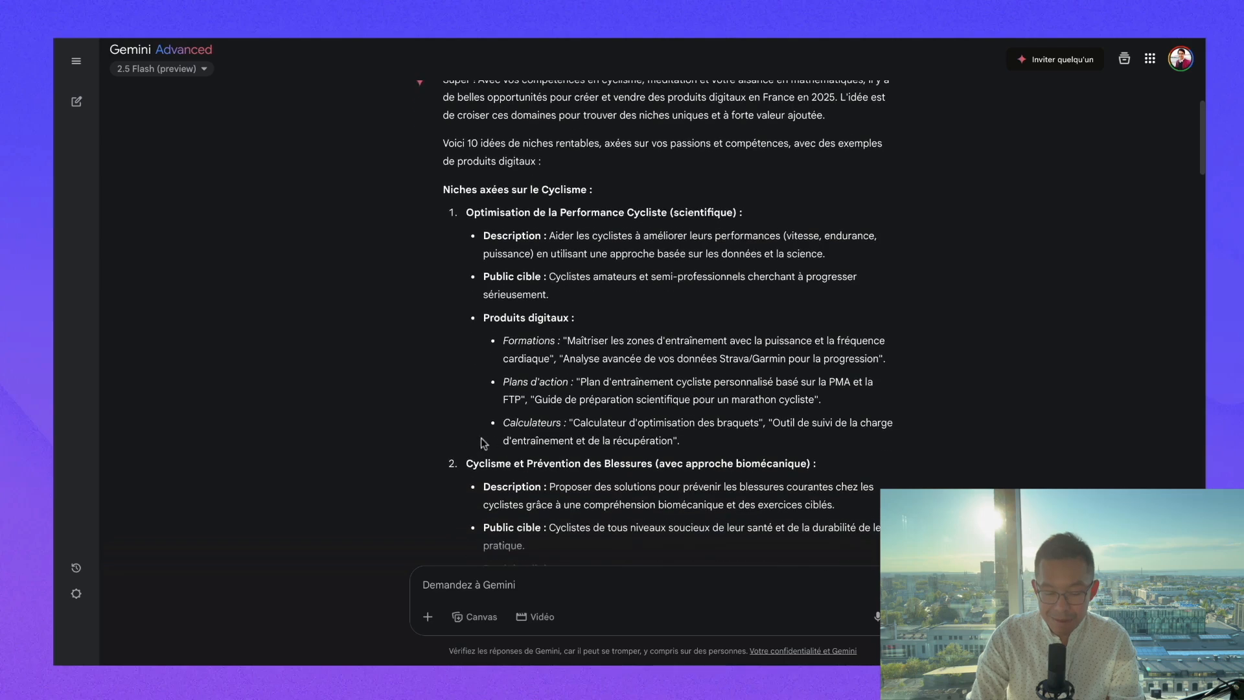
scroll(473, 462, down, 4)
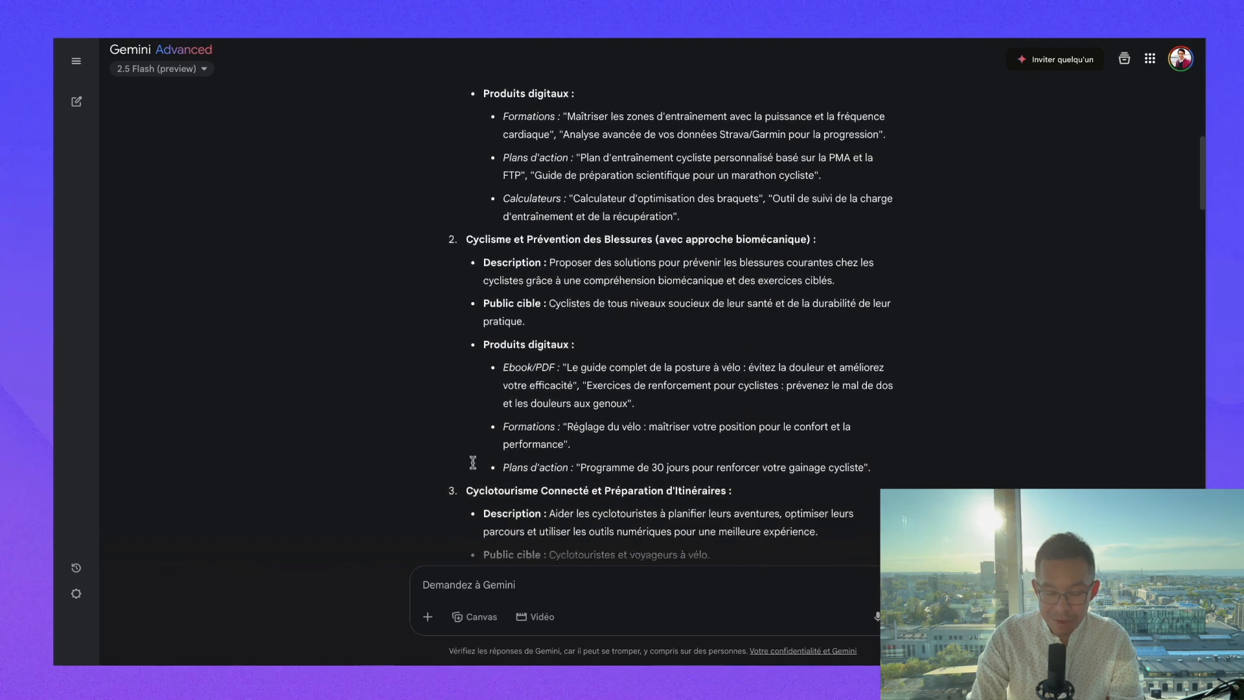
scroll(511, 477, down, 2)
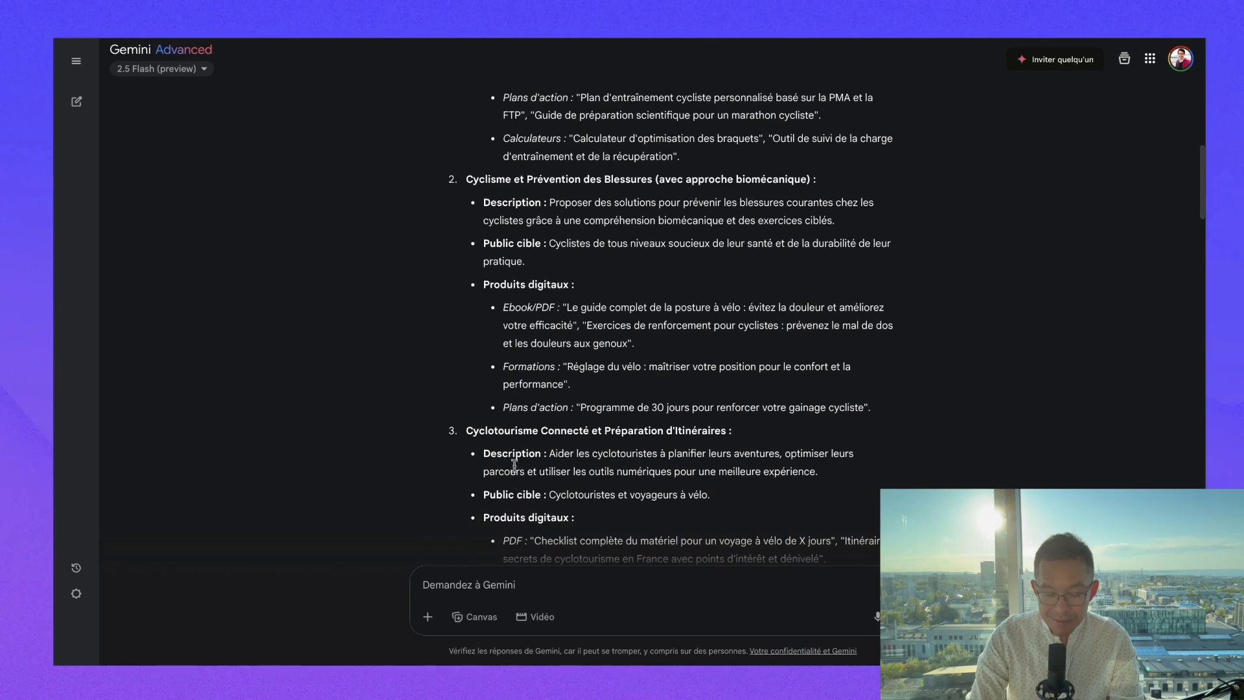
scroll(563, 425, down, 4)
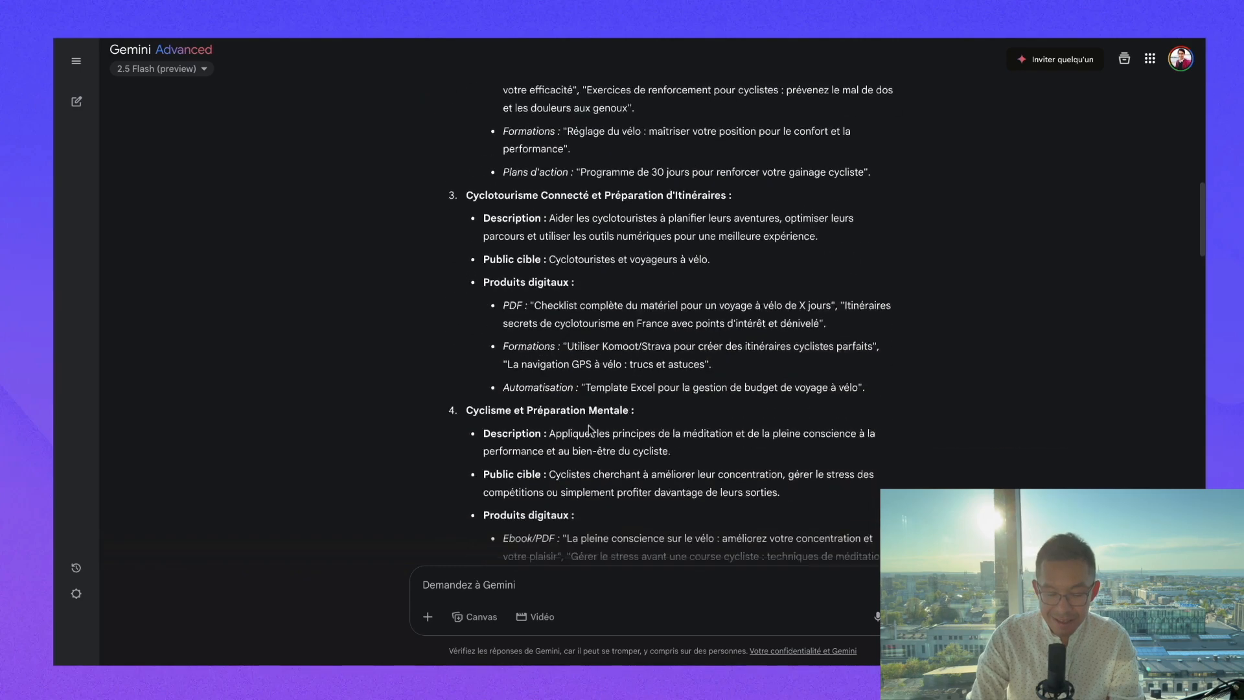
scroll(543, 387, down, 2)
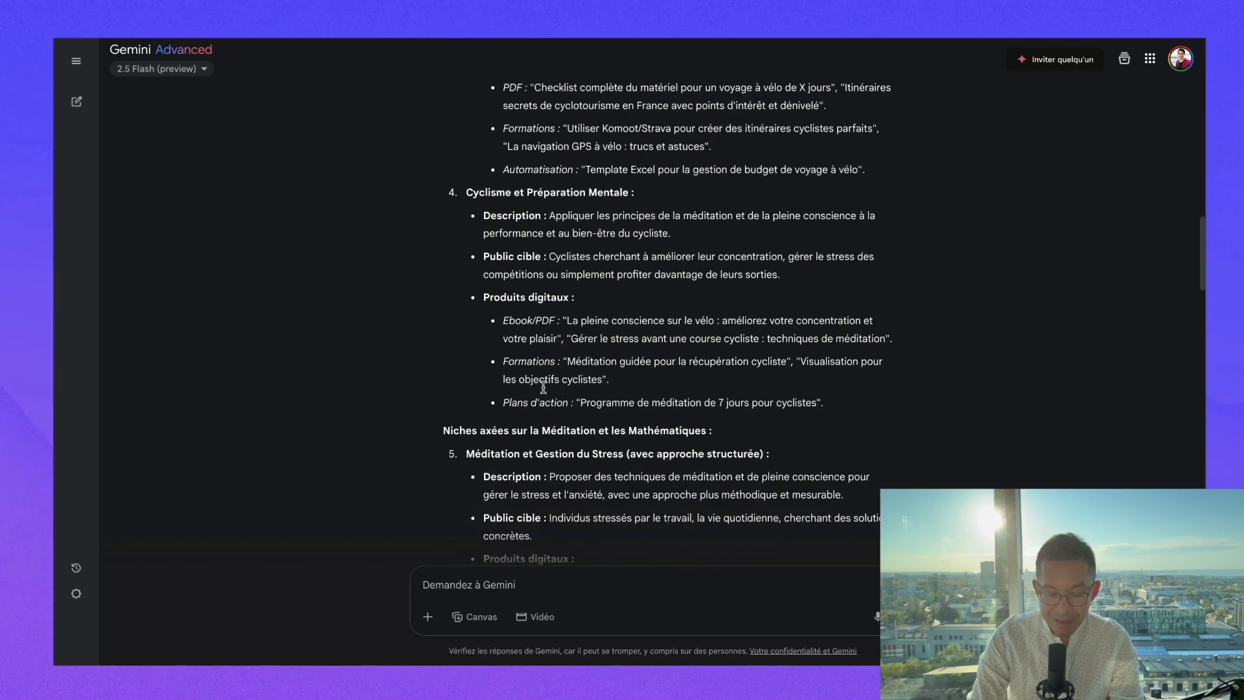
scroll(543, 387, down, 2)
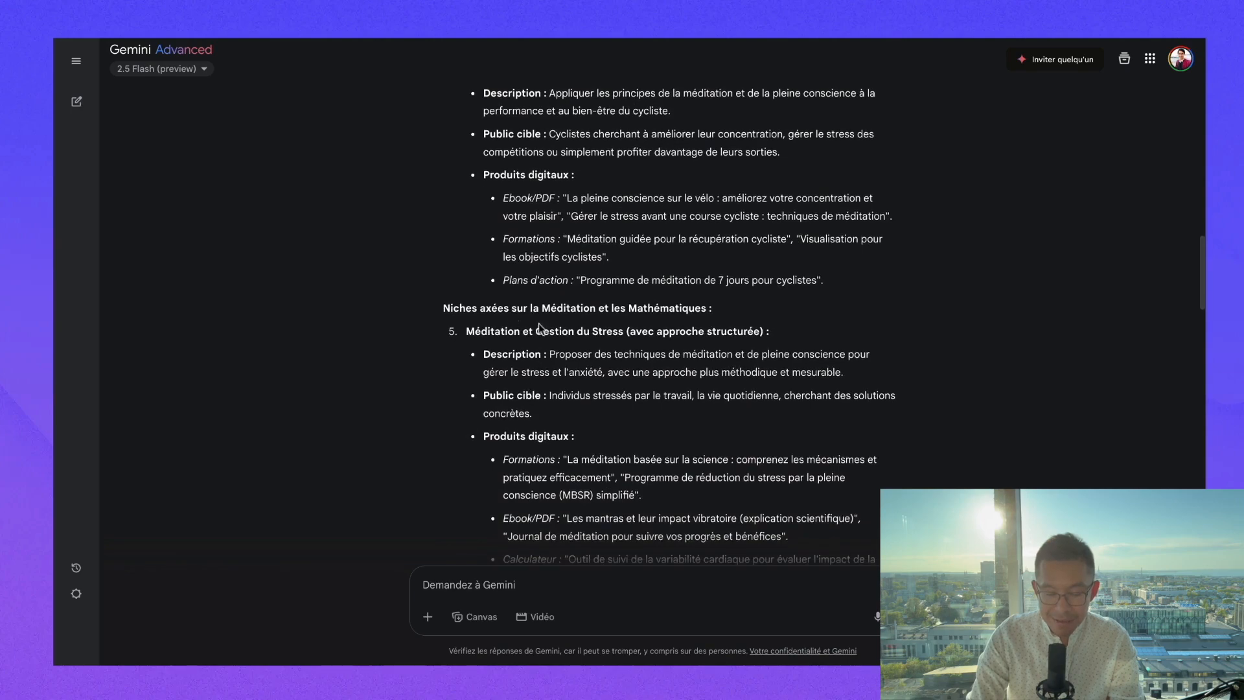
scroll(539, 325, down, 4)
scroll(567, 446, down, 6)
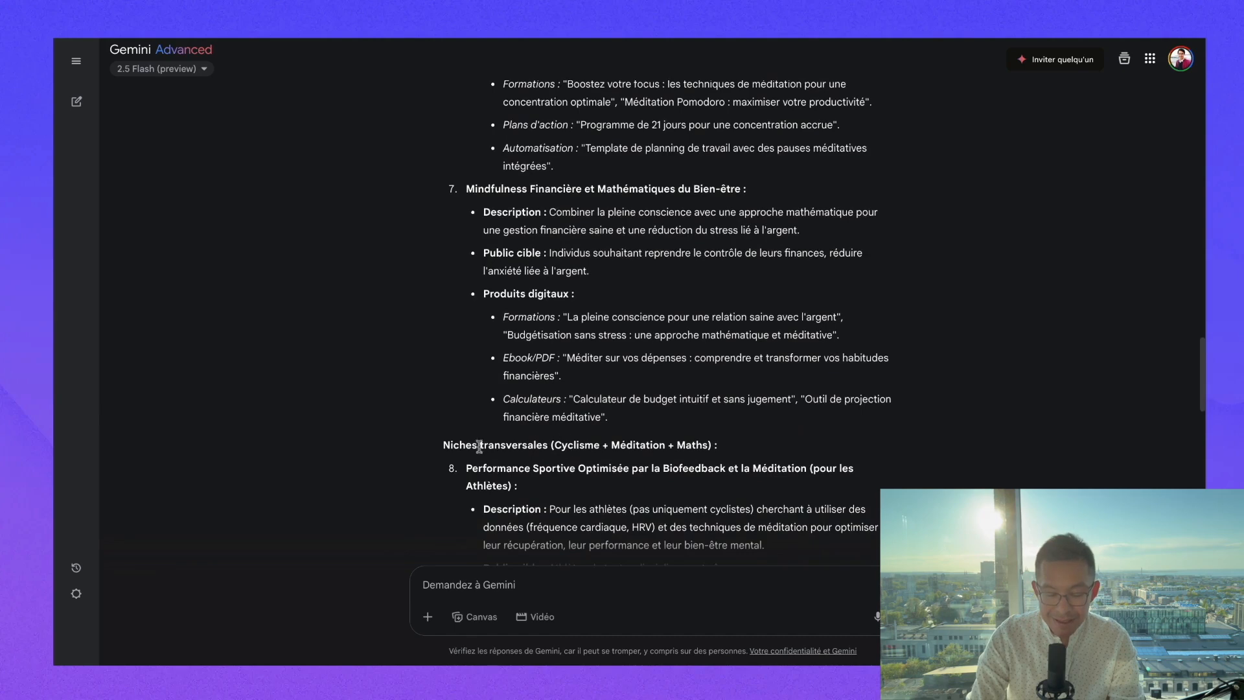
scroll(514, 466, down, 2)
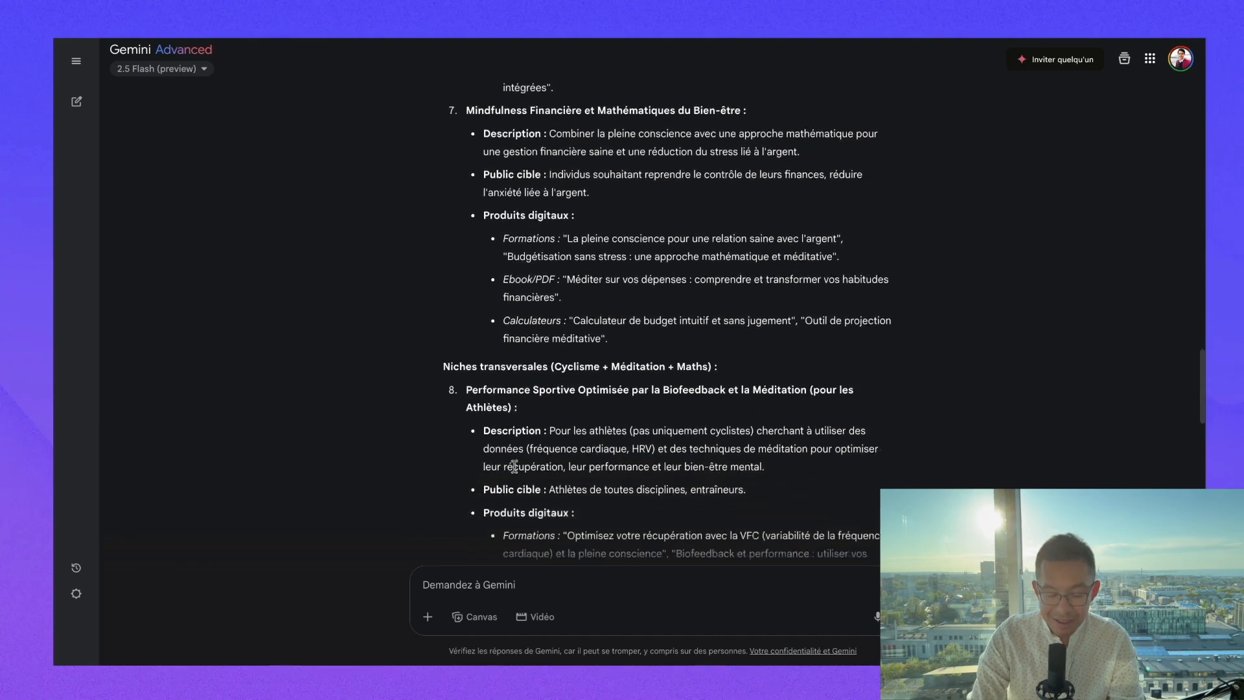
scroll(513, 466, down, 1)
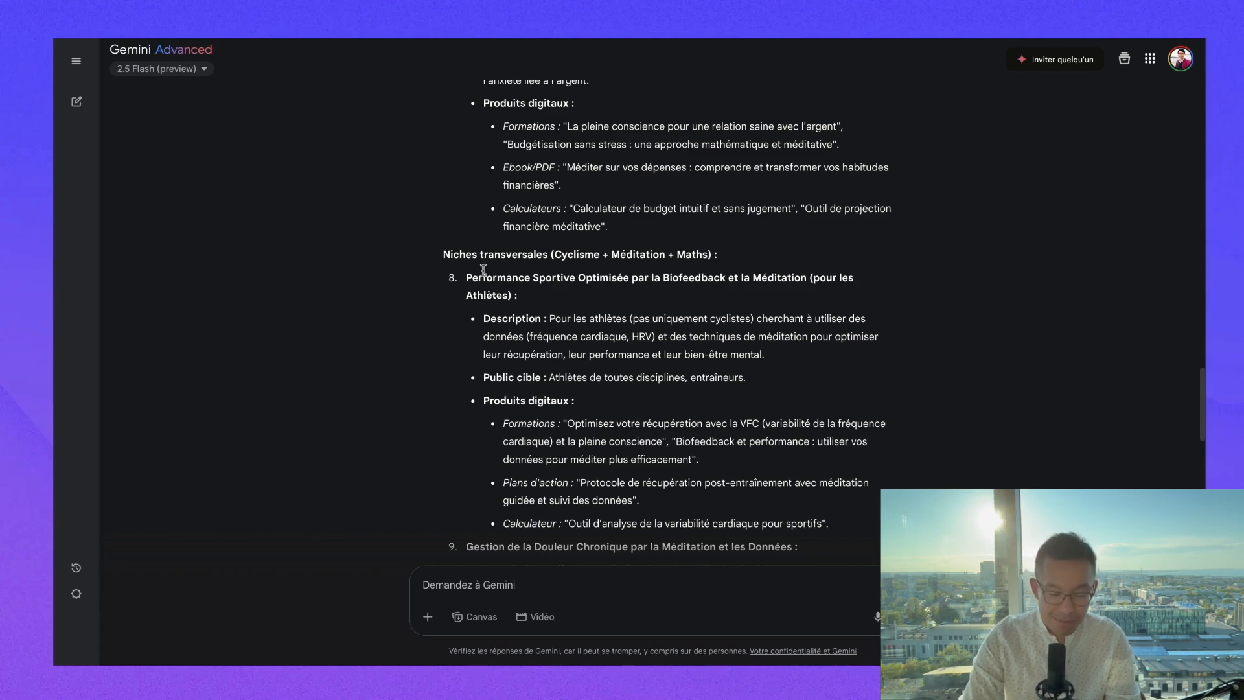
scroll(563, 356, down, 3)
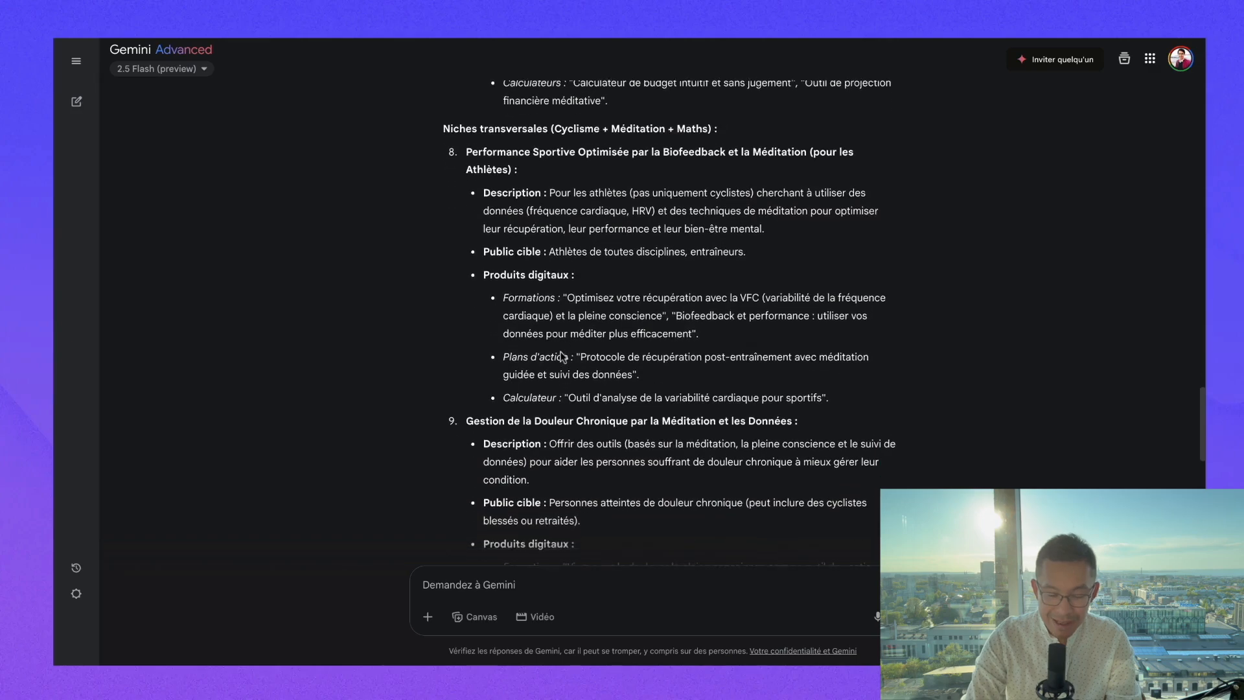
scroll(574, 440, down, 4)
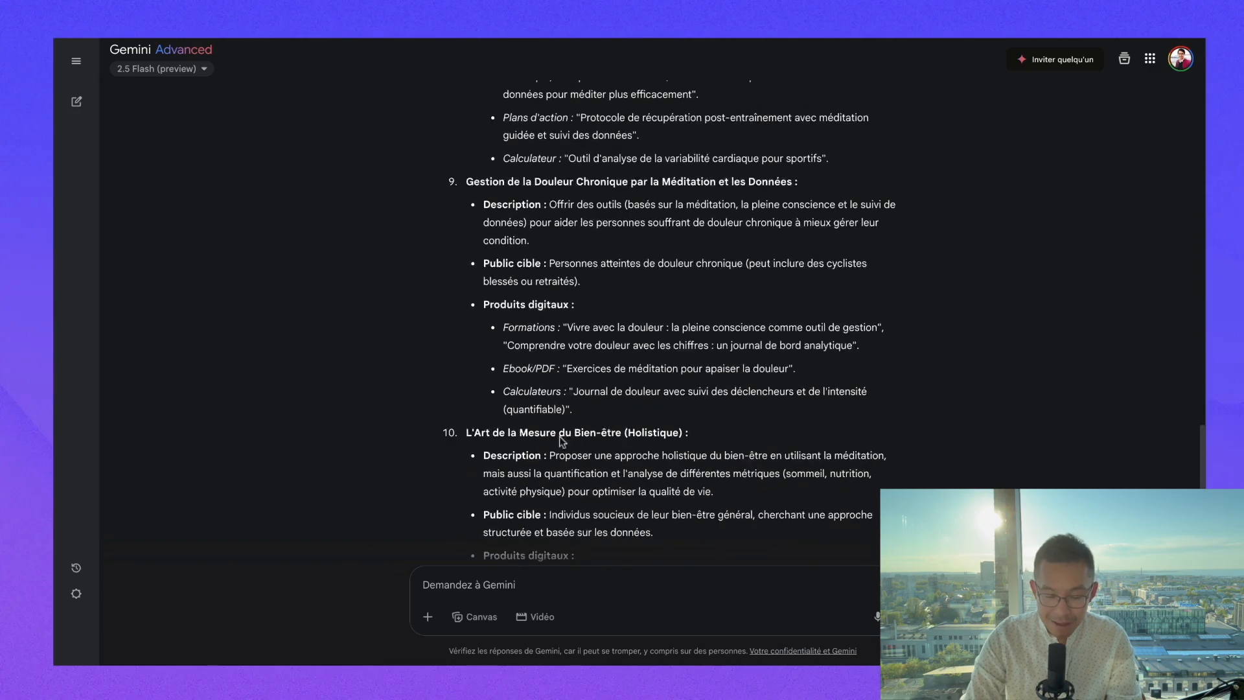
scroll(499, 427, down, 4)
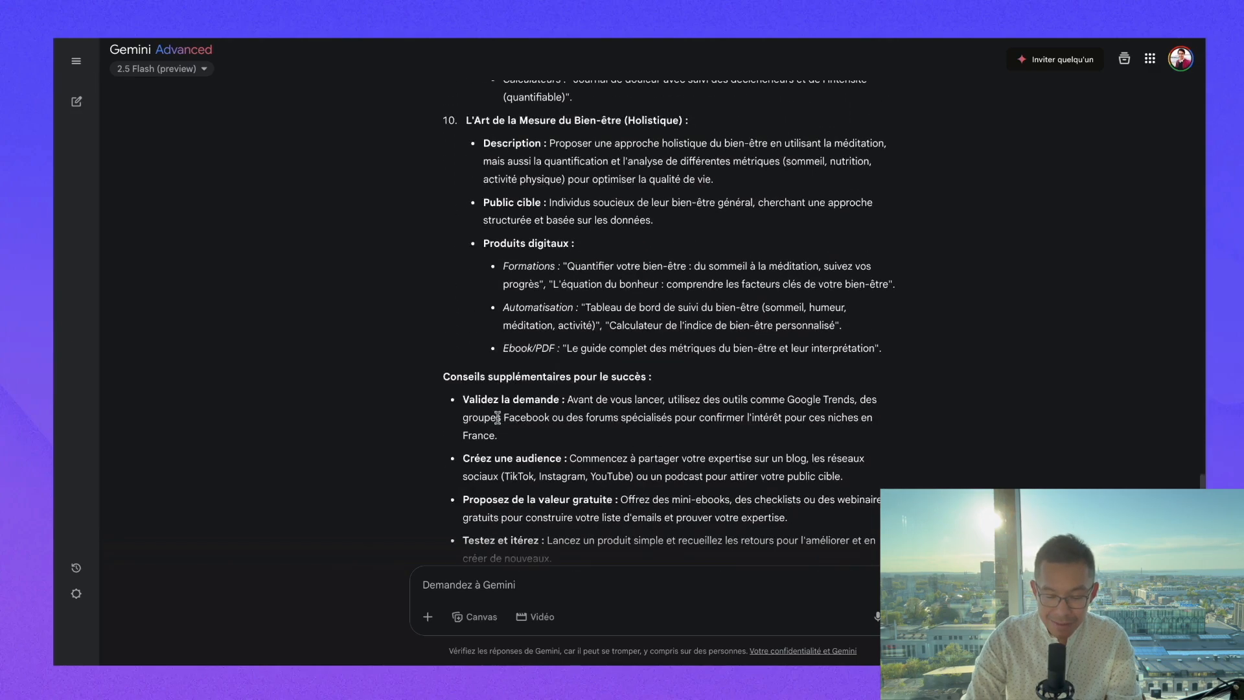
scroll(483, 374, up, 12)
scroll(483, 388, up, 15)
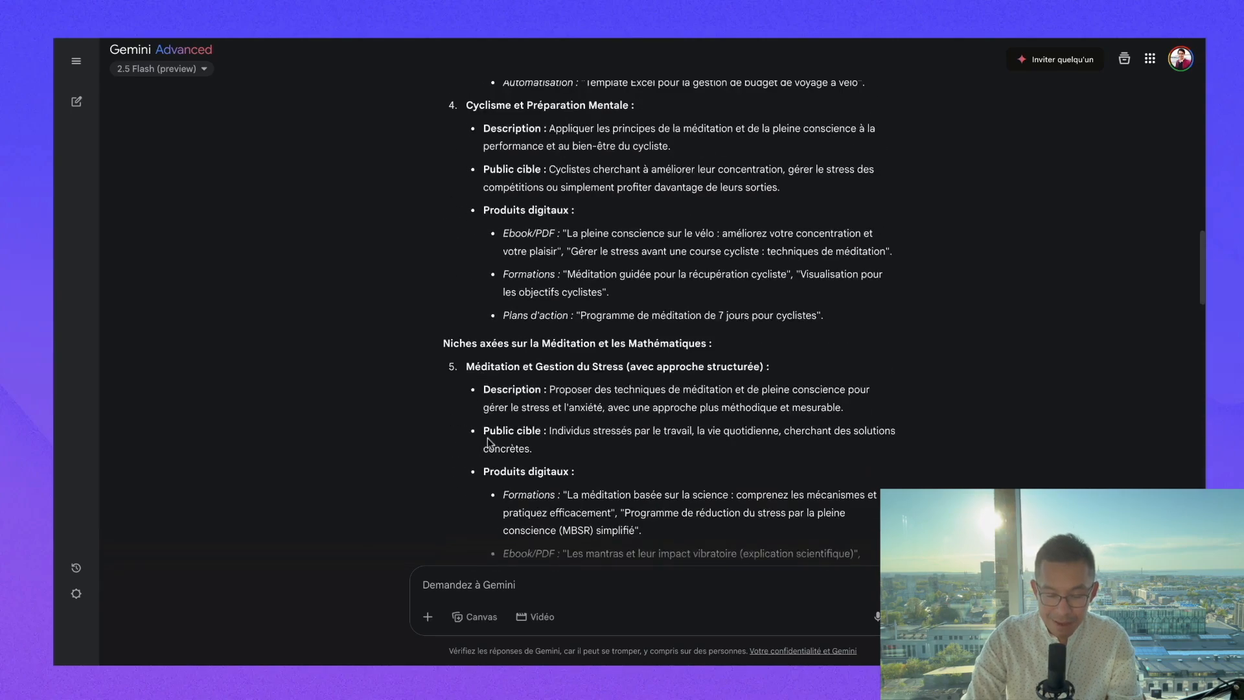
scroll(490, 486, up, 5)
Submit the follow-up prompt "Parmi les niches ci-dessus, donne moi 2 niches que tu recommandes le plus".
click(484, 589)
text(Pa)
text(es ni)
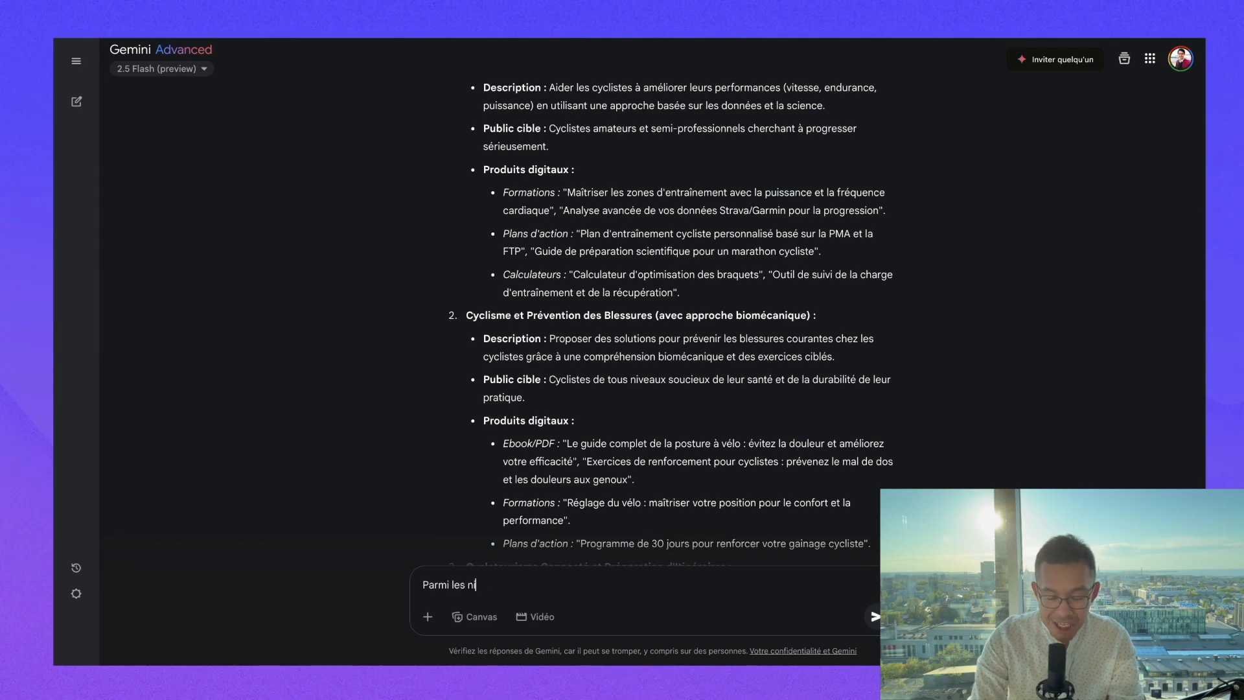
text(ches ci-de)
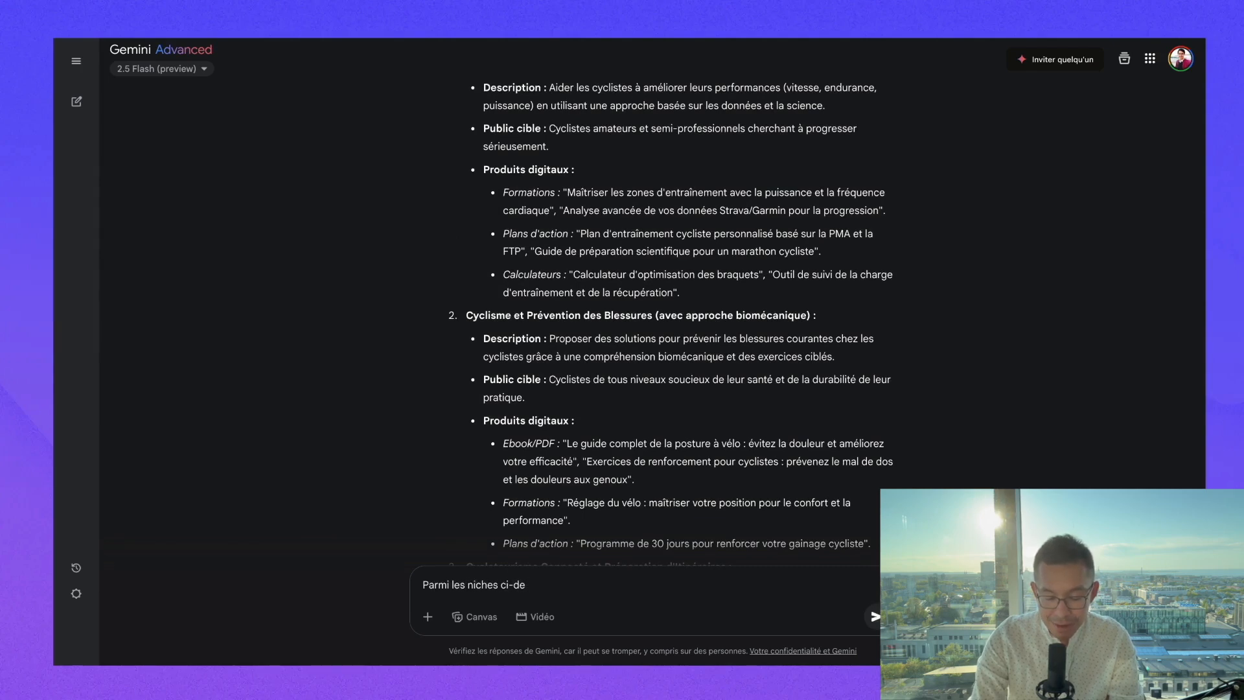
text(ssus, donne-)
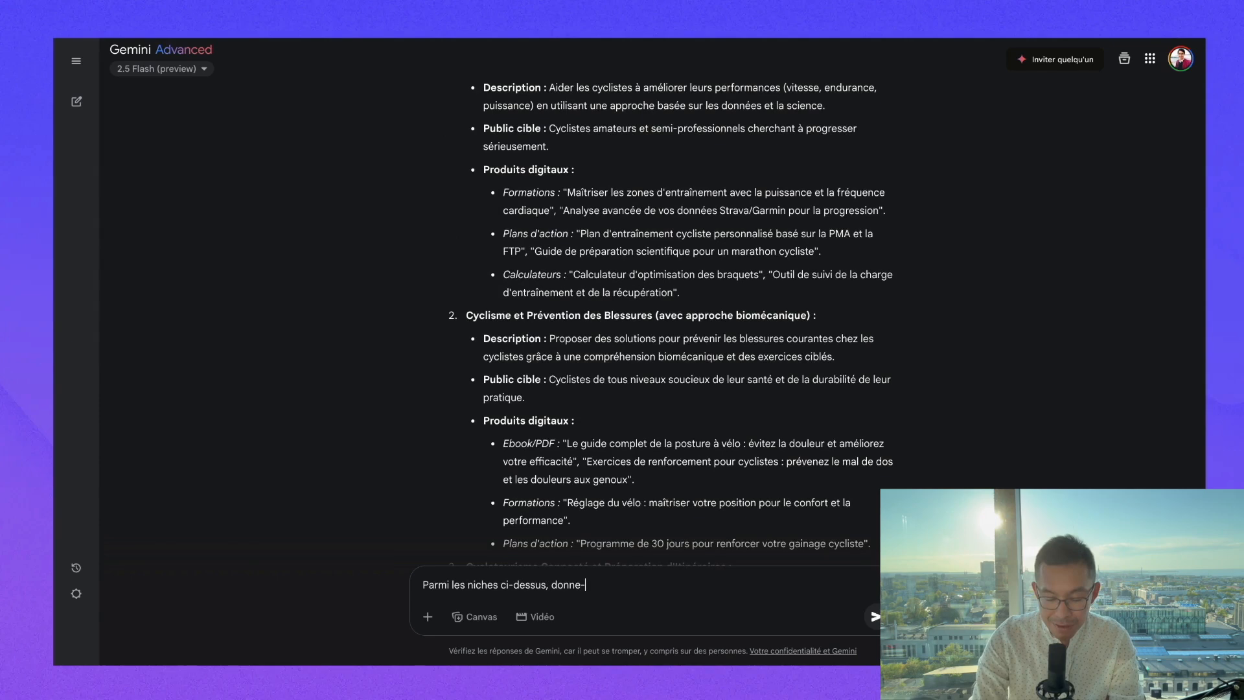
text(moi)
key(BackSpace)
key(BackSpace)
key(BackSpace)
key(BackSpace)
text(moi 2 n)
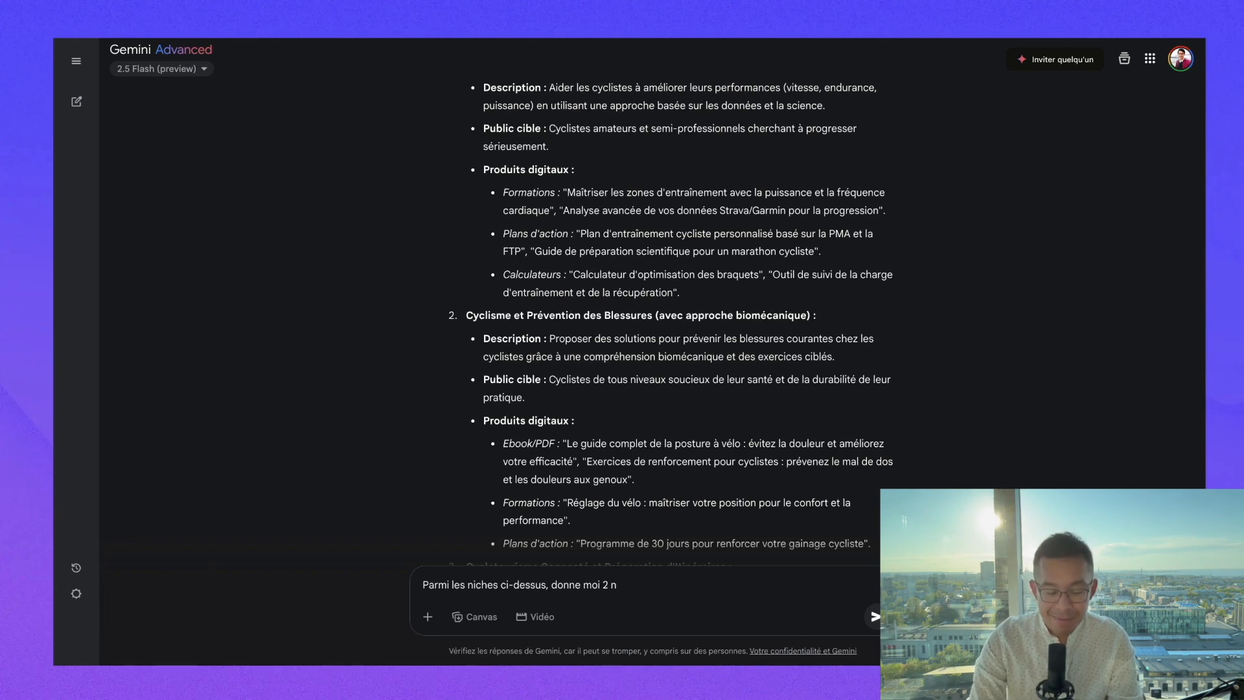
text(iches)
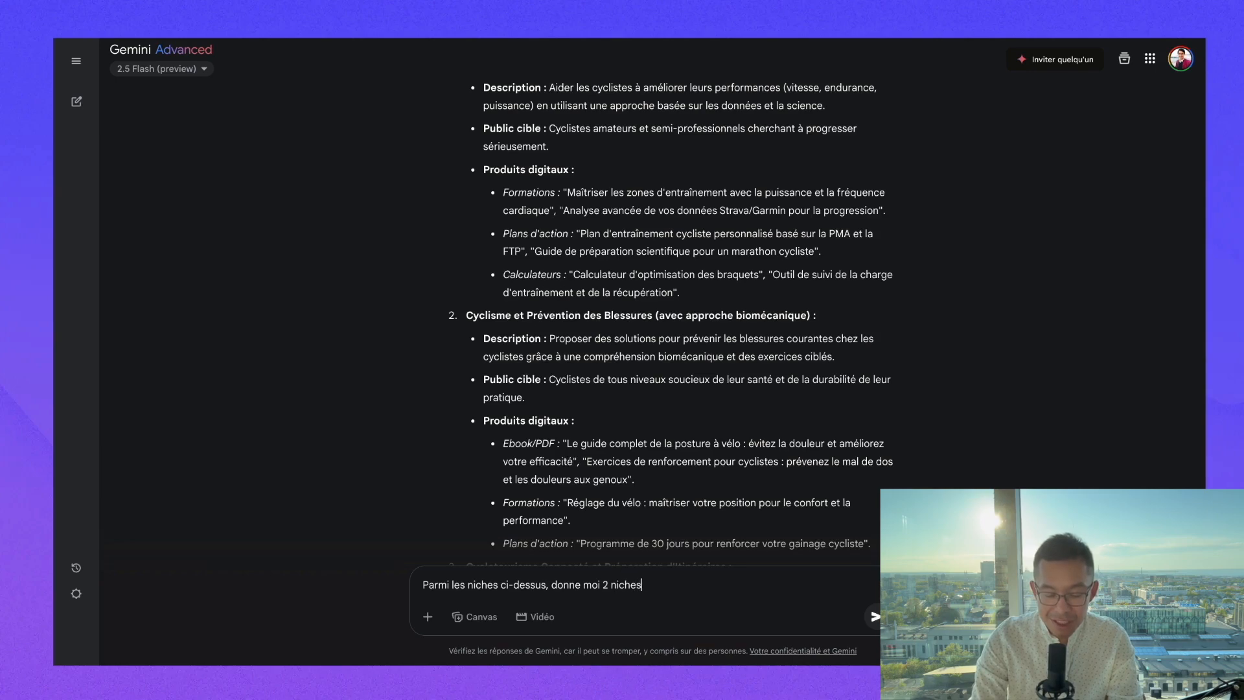
text( que tu recommandes le plus)
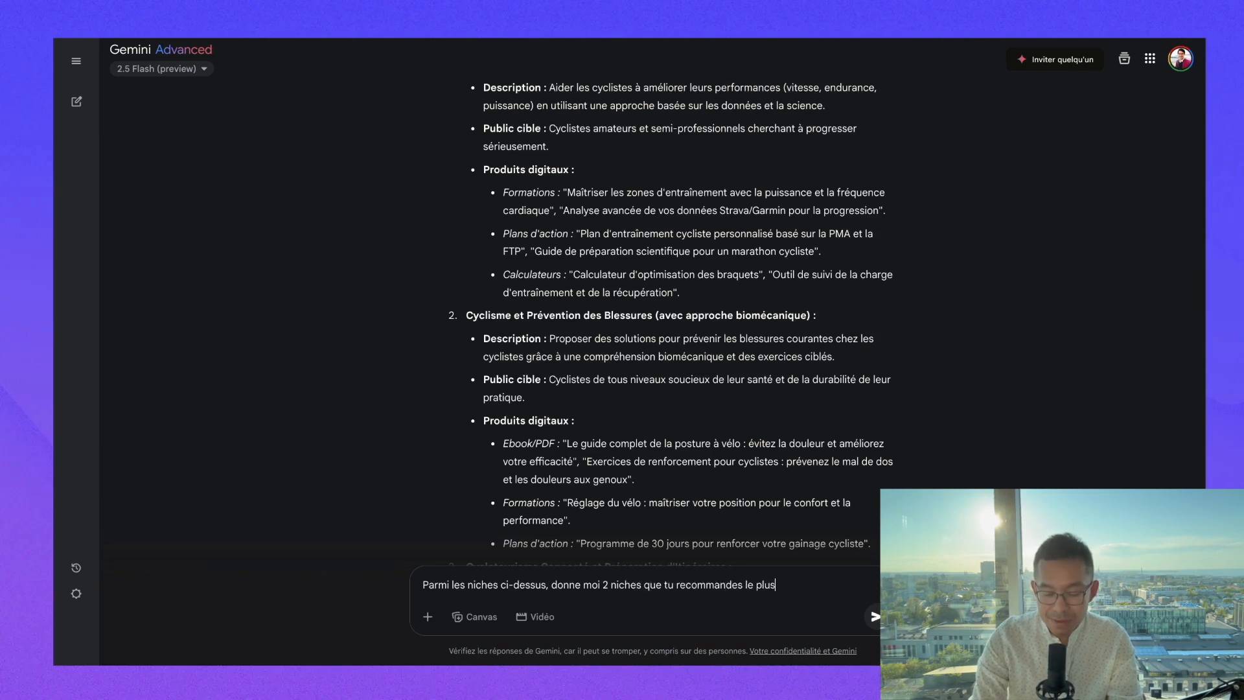
key(Return)
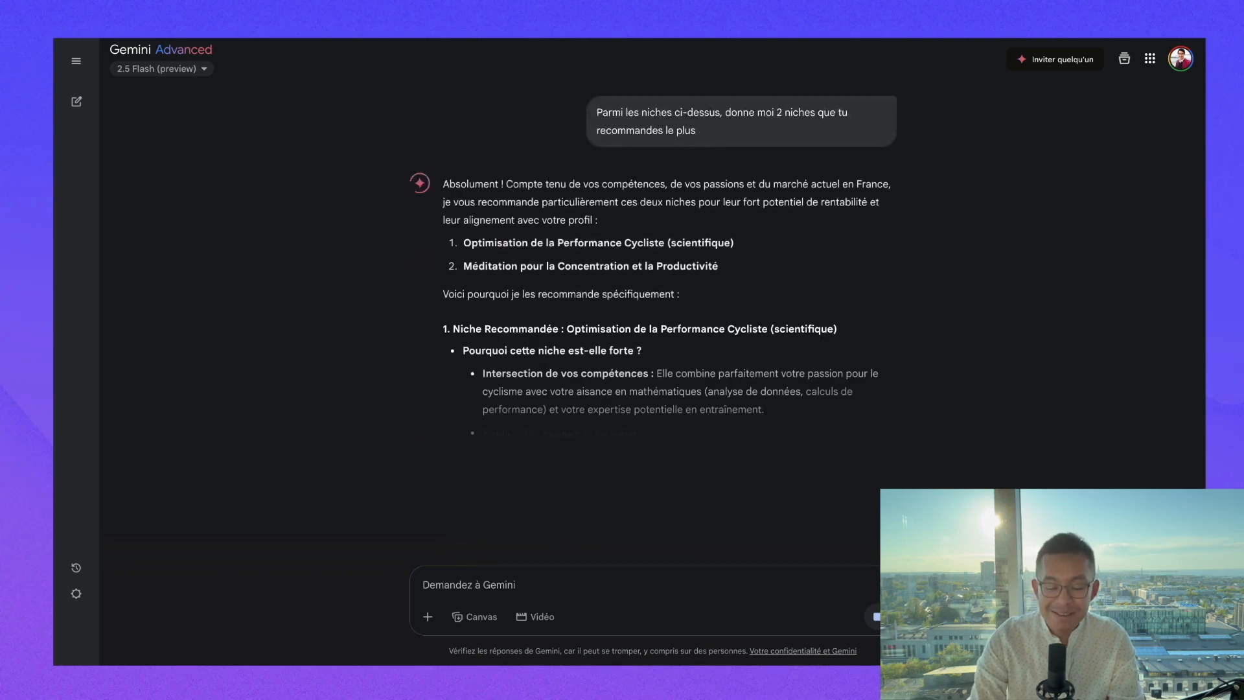
Read through the two recommended niches, the reasons given for each, and the concrete digital product examples.
scroll(546, 491, up, 3)
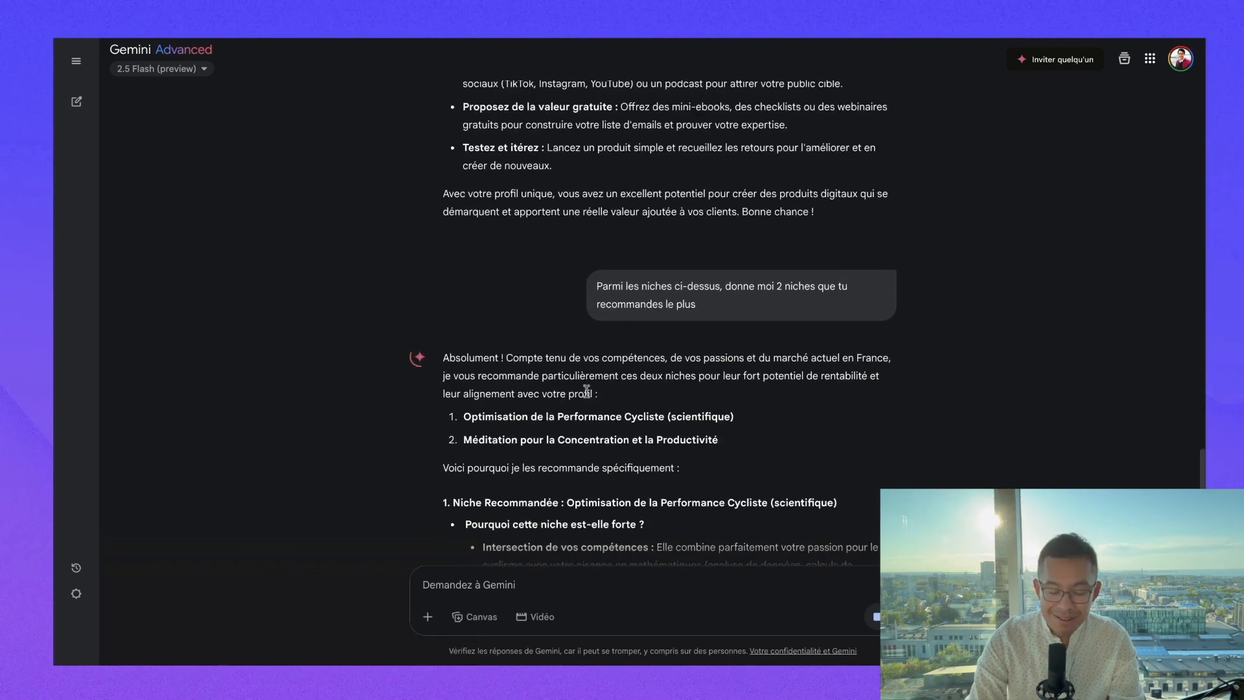
scroll(587, 389, up, 3)
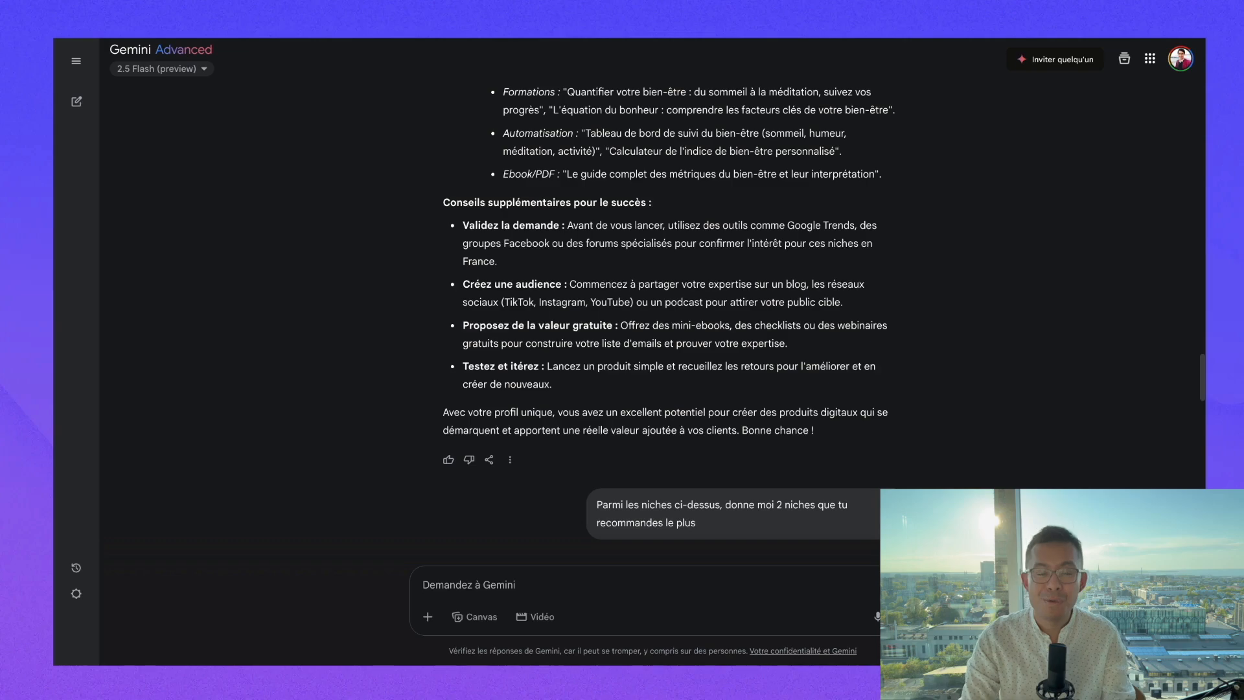
scroll(622, 328, down, 10)
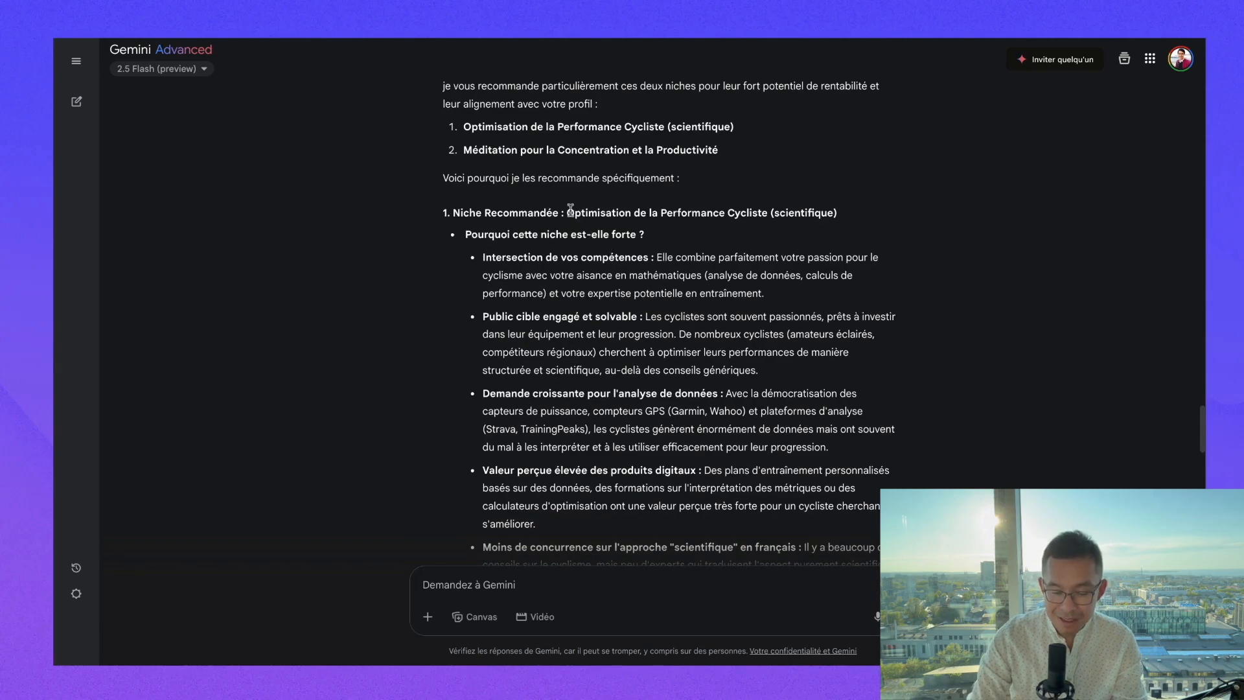
scroll(570, 210, down, 5)
scroll(556, 337, up, 5)
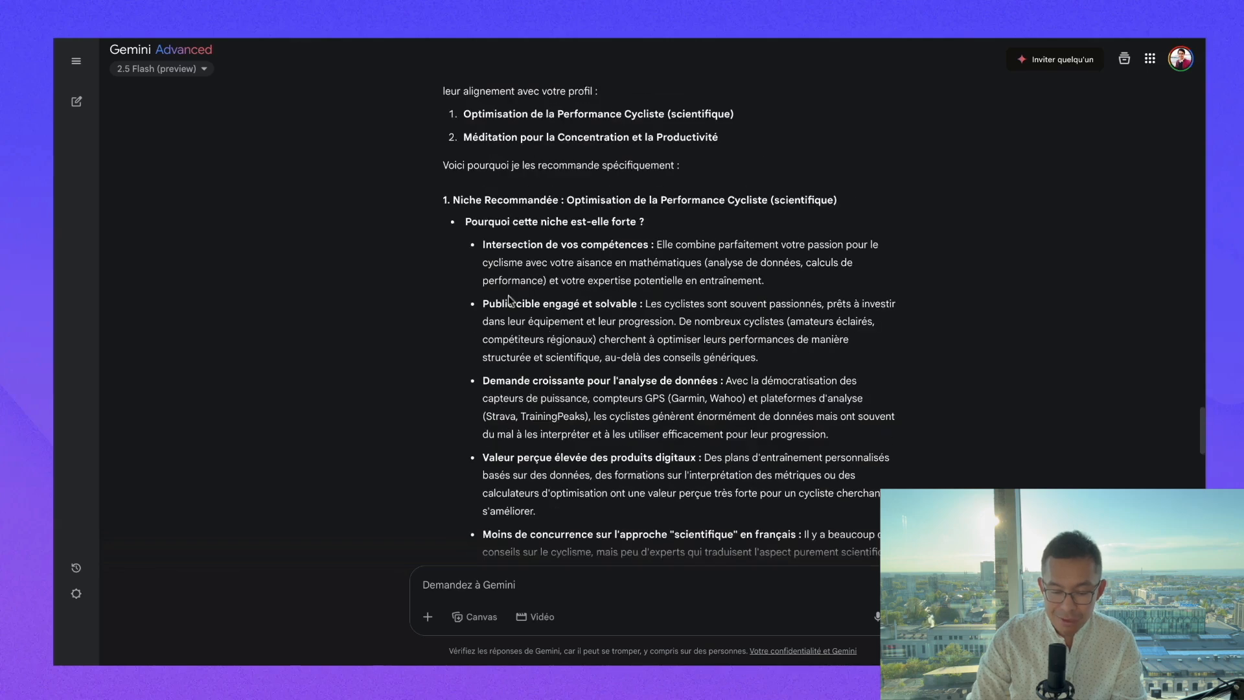
drag(495, 303, 589, 305)
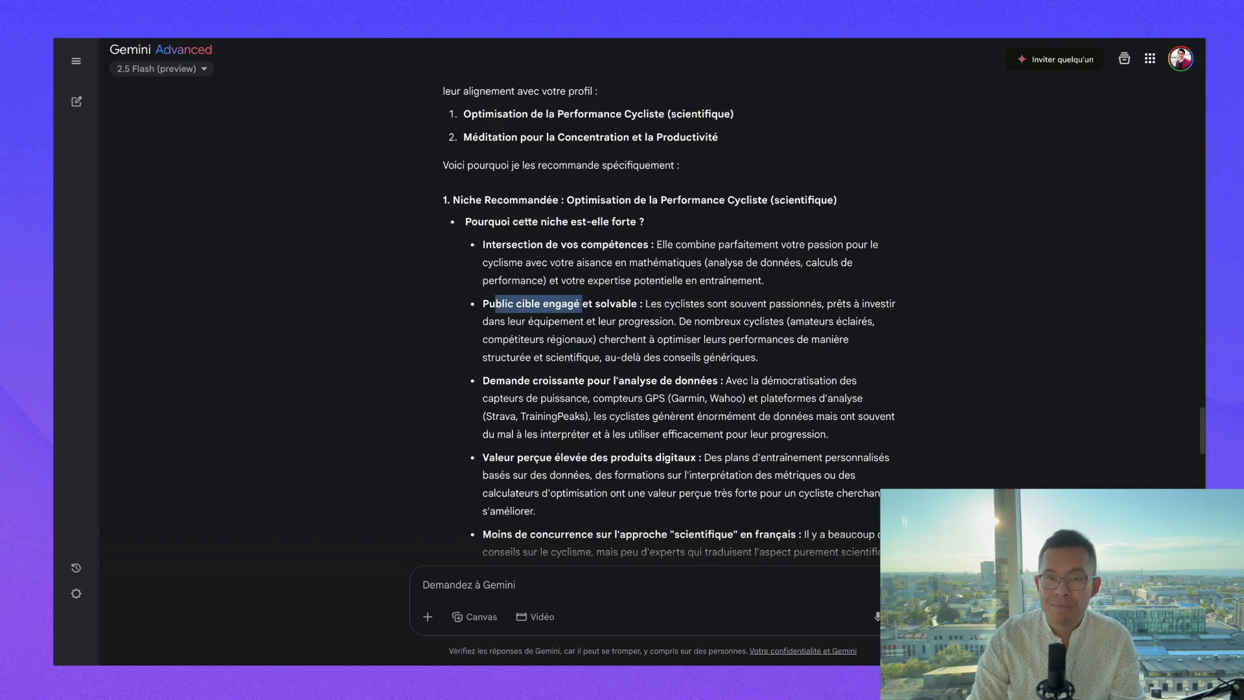
click(624, 307)
scroll(609, 309, up, 1)
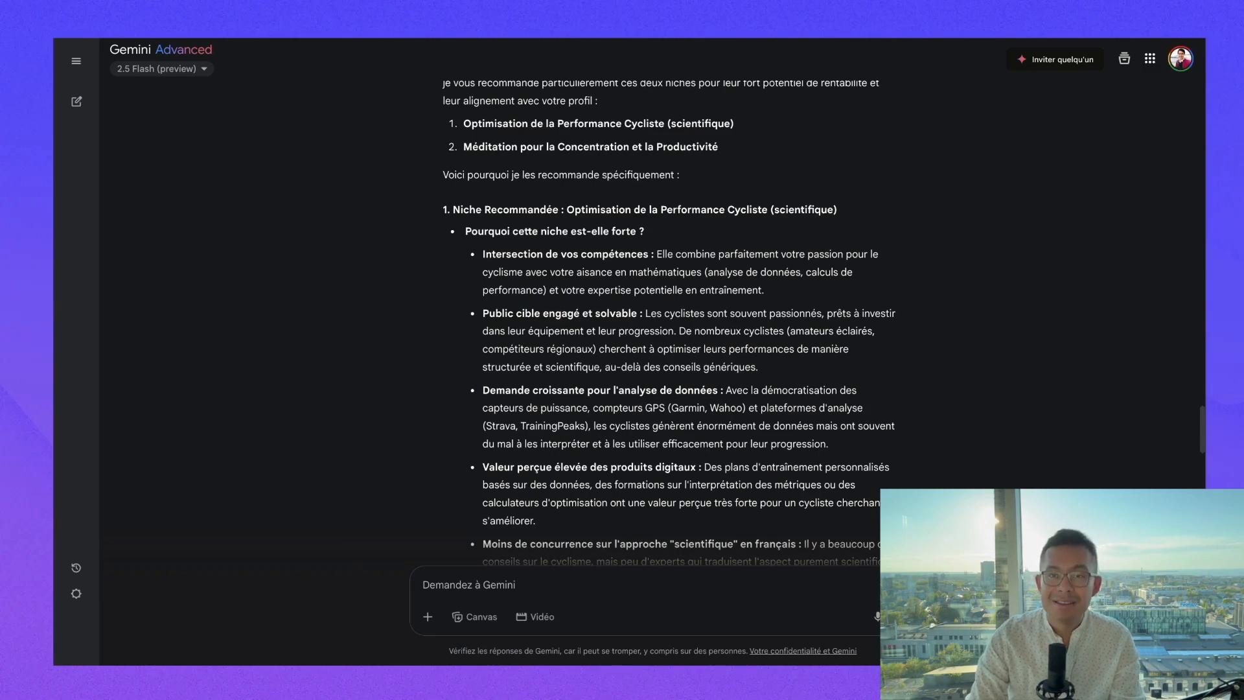
scroll(608, 263, down, 2)
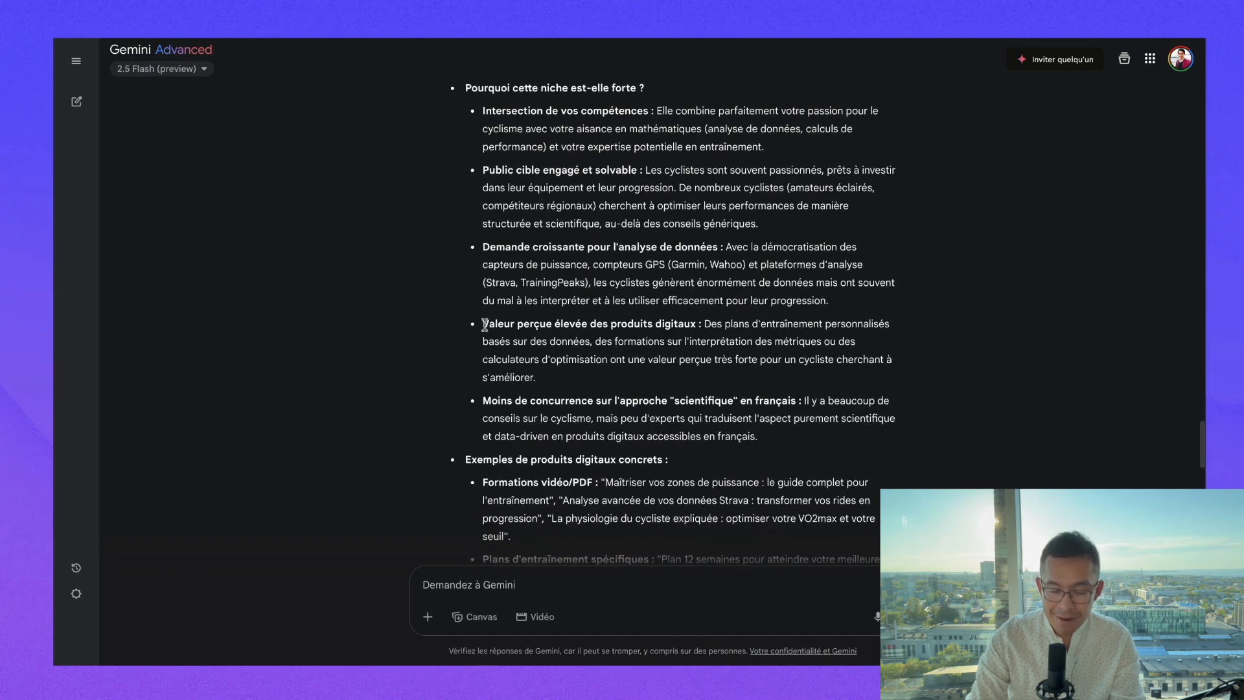
drag(483, 323, 573, 338)
scroll(573, 339, down, 6)
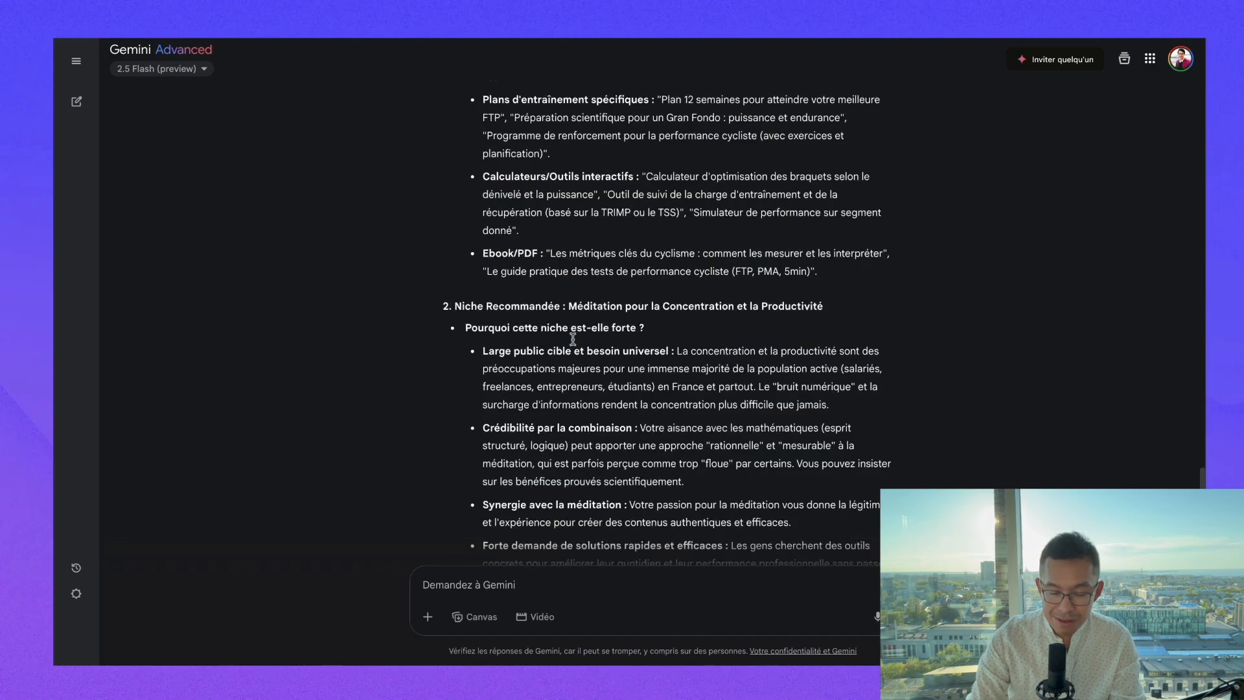
scroll(572, 339, down, 2)
scroll(572, 338, up, 6)
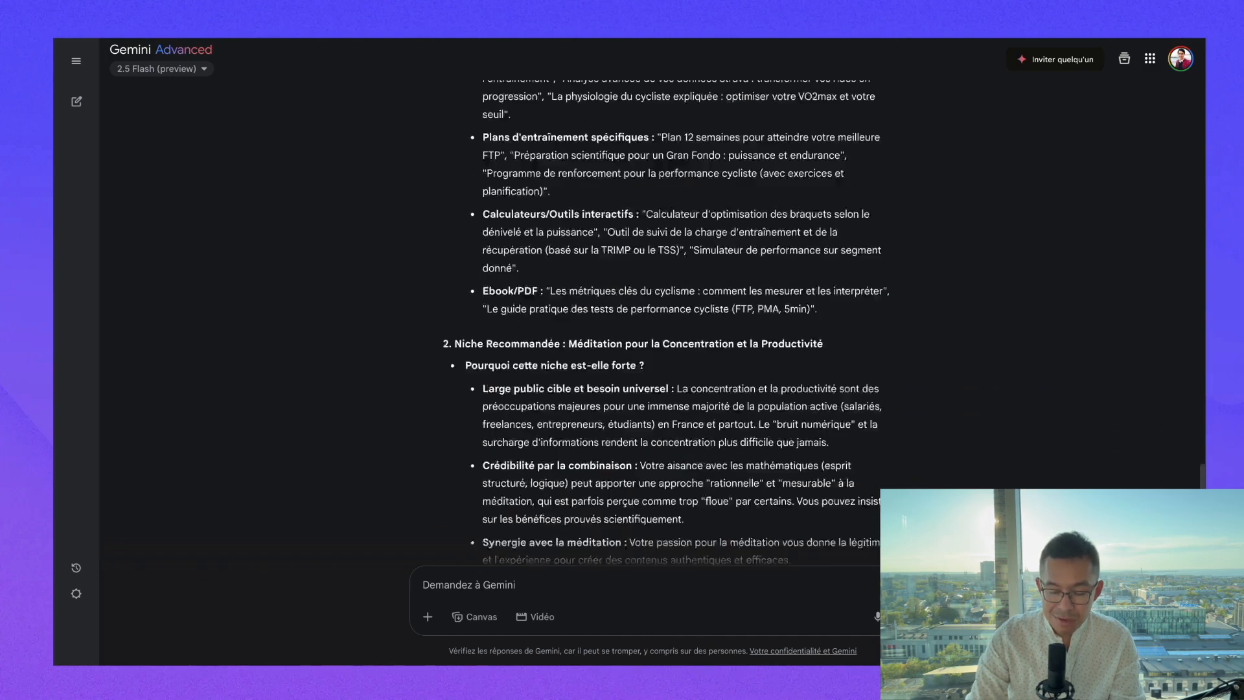
scroll(968, 95, up, 3)
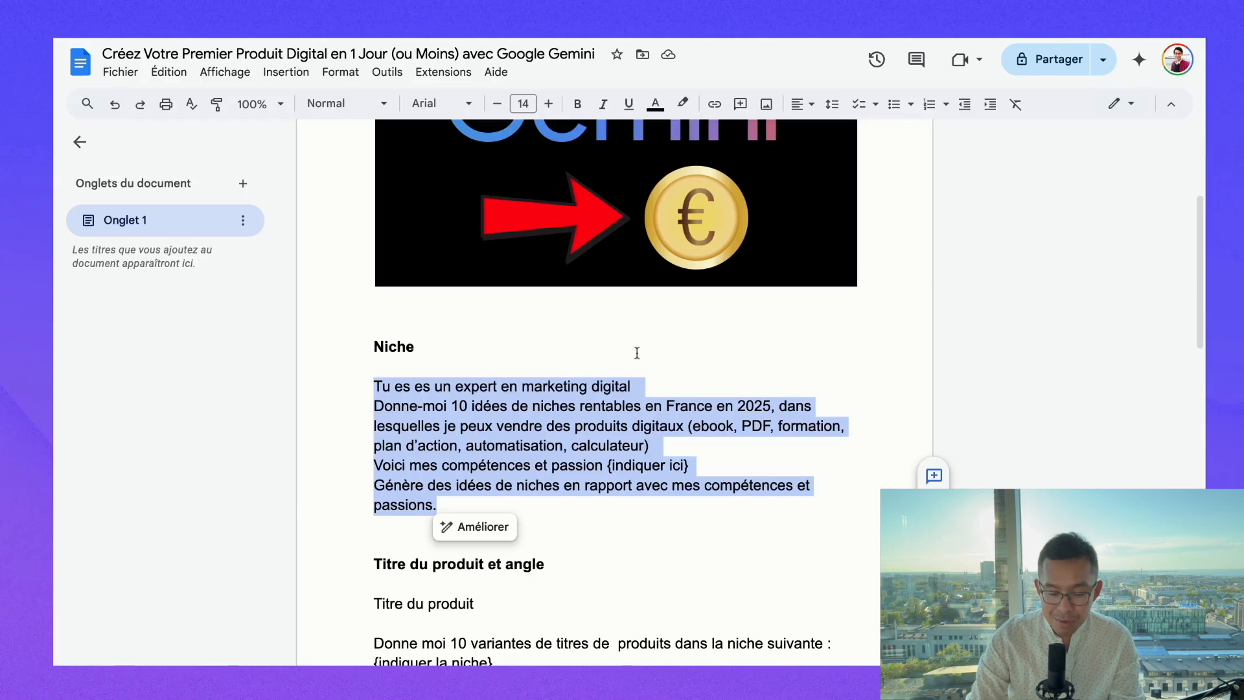
Copy the 10-title-variants prompt with its three title structures from the Google Docs document and paste it into a new Gemini prompt.
scroll(430, 548, down, 6)
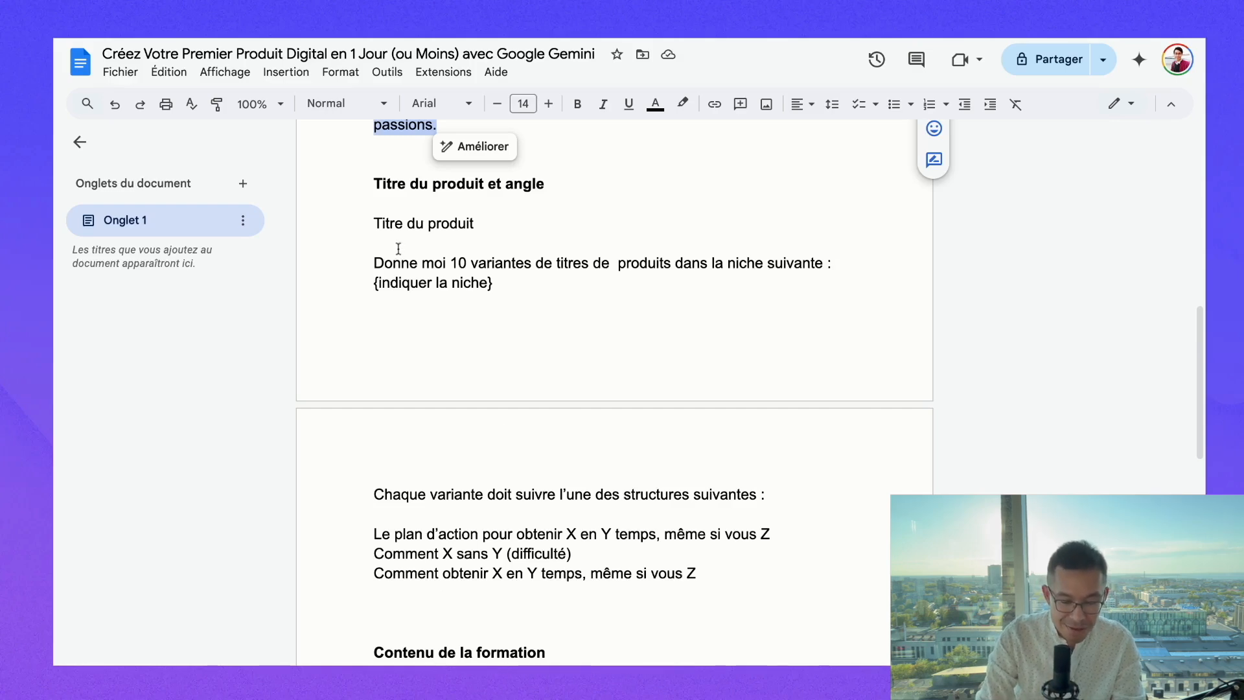
drag(373, 266, 704, 581)
key(ctrl+c)
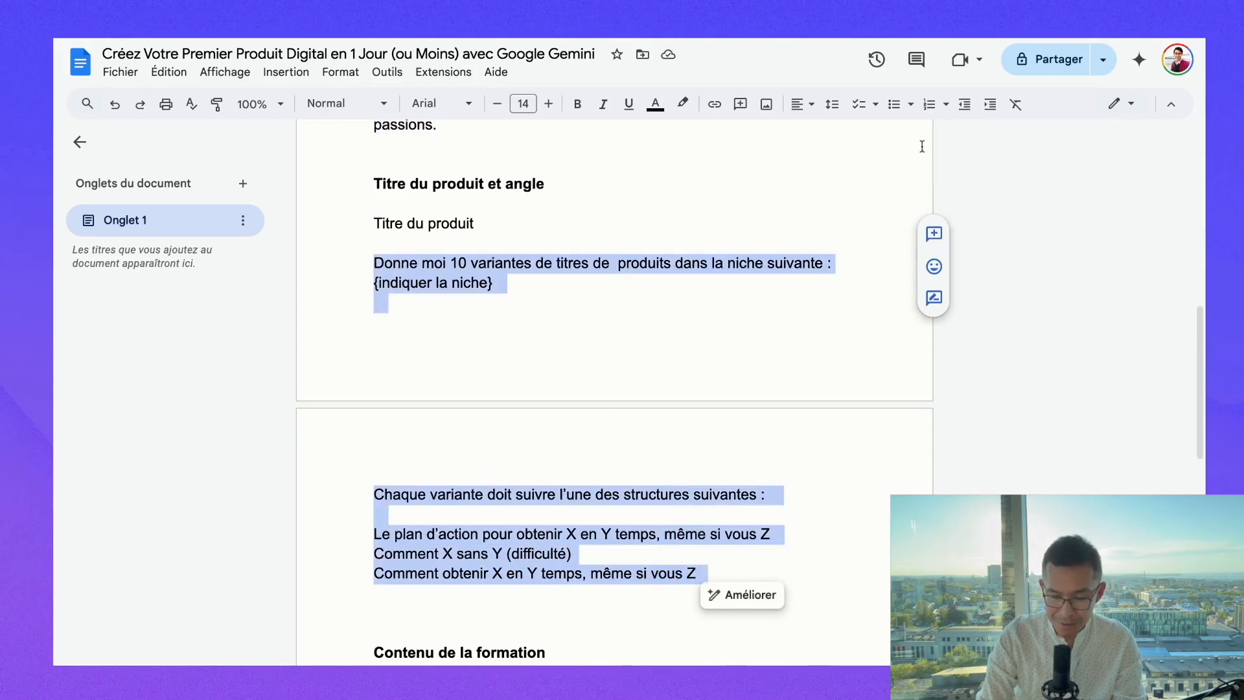
click(933, 39)
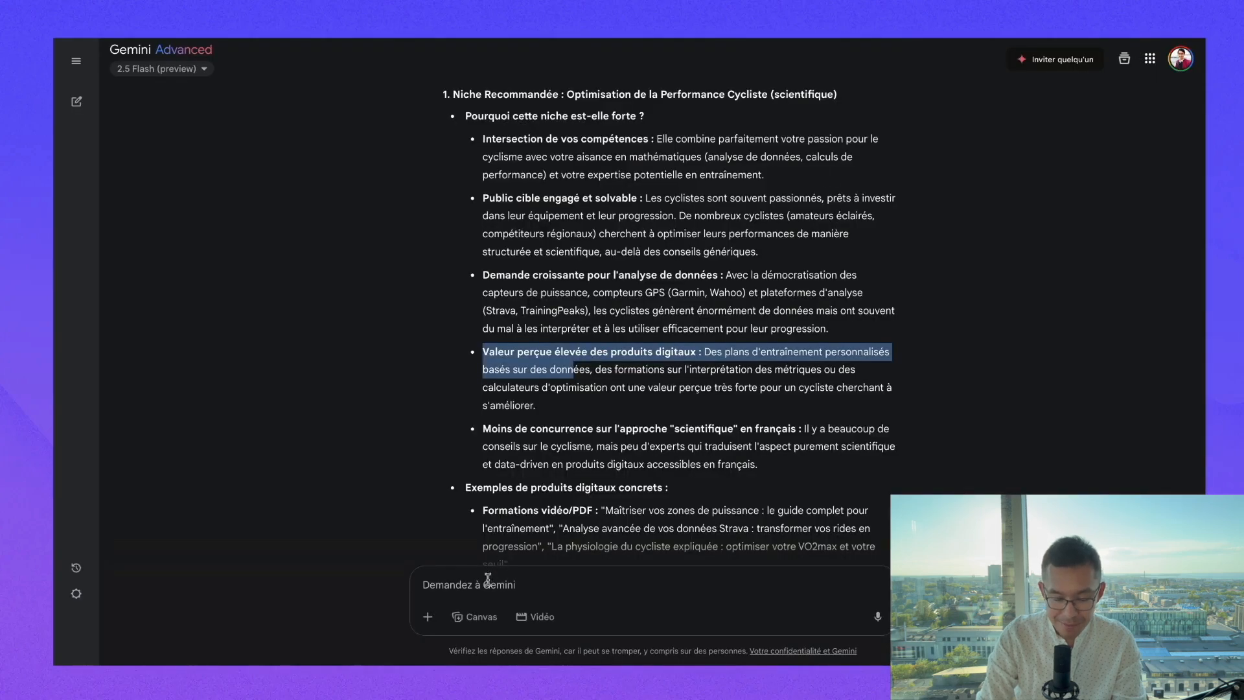
click(566, 584)
key(ctrl+v)
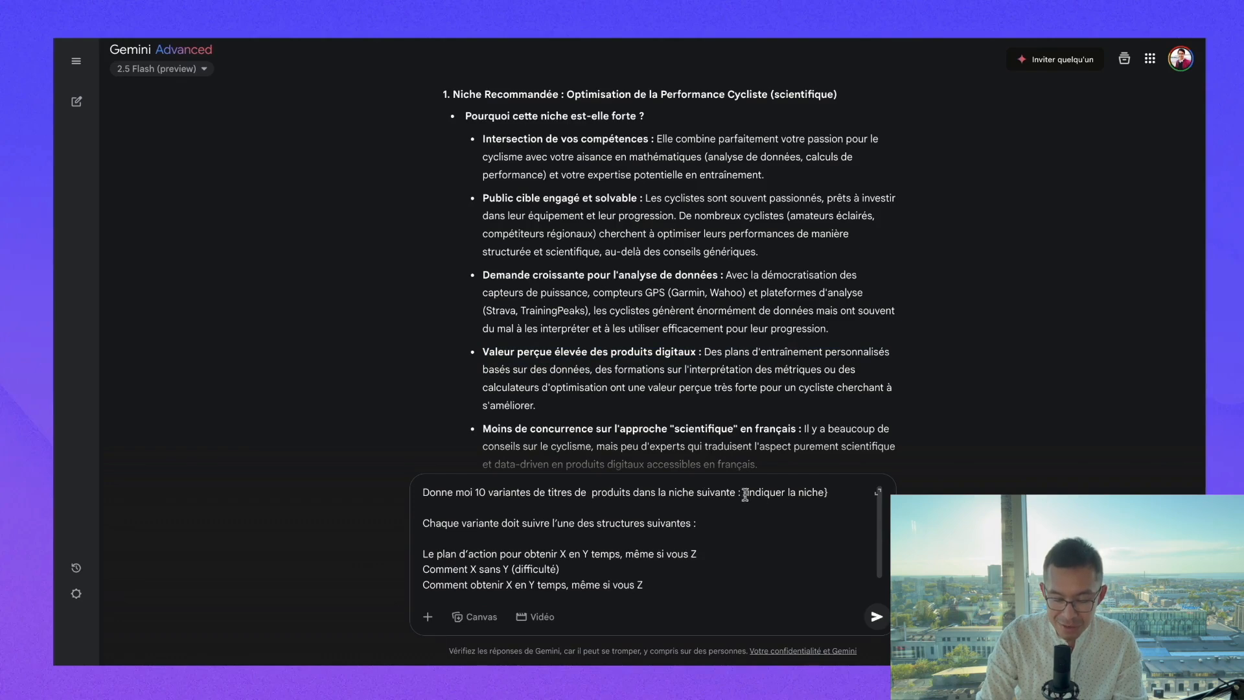
Replace the "{indiquer la niche}" placeholder in the prompt with the first recommended niche, "Optimisation de la Performance Cycliste (scientifique)".
drag(740, 493, 828, 493)
key(BackSpace)
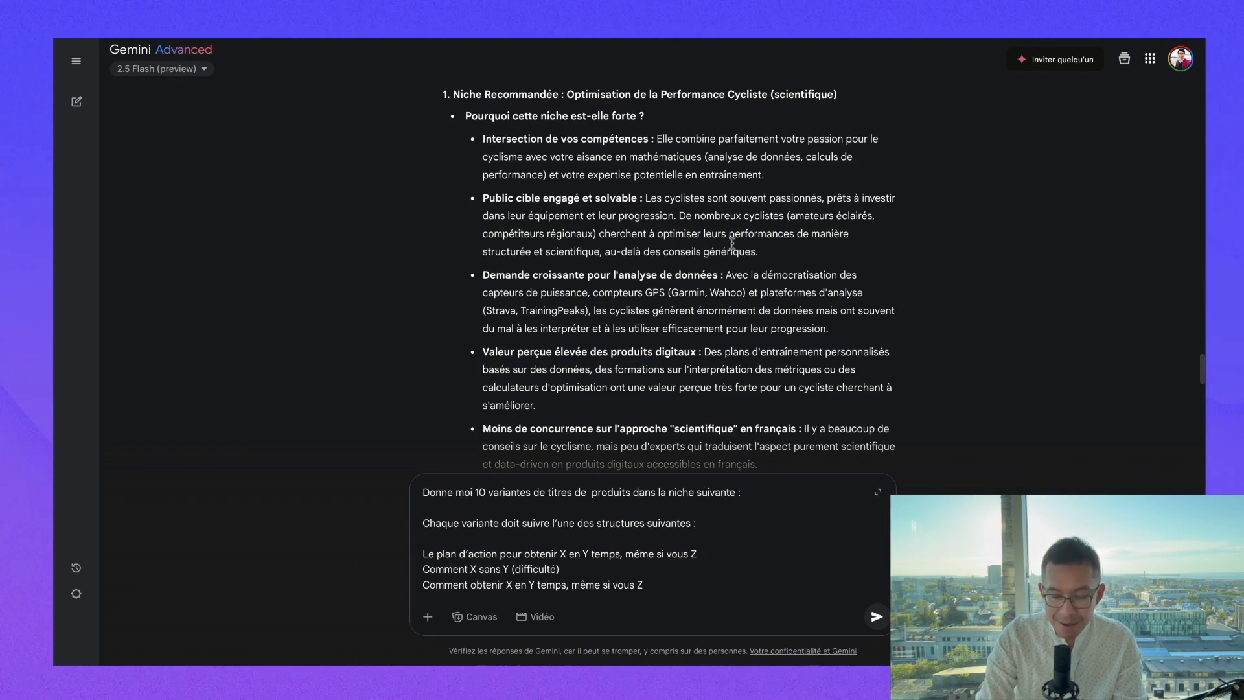
scroll(732, 243, up, 3)
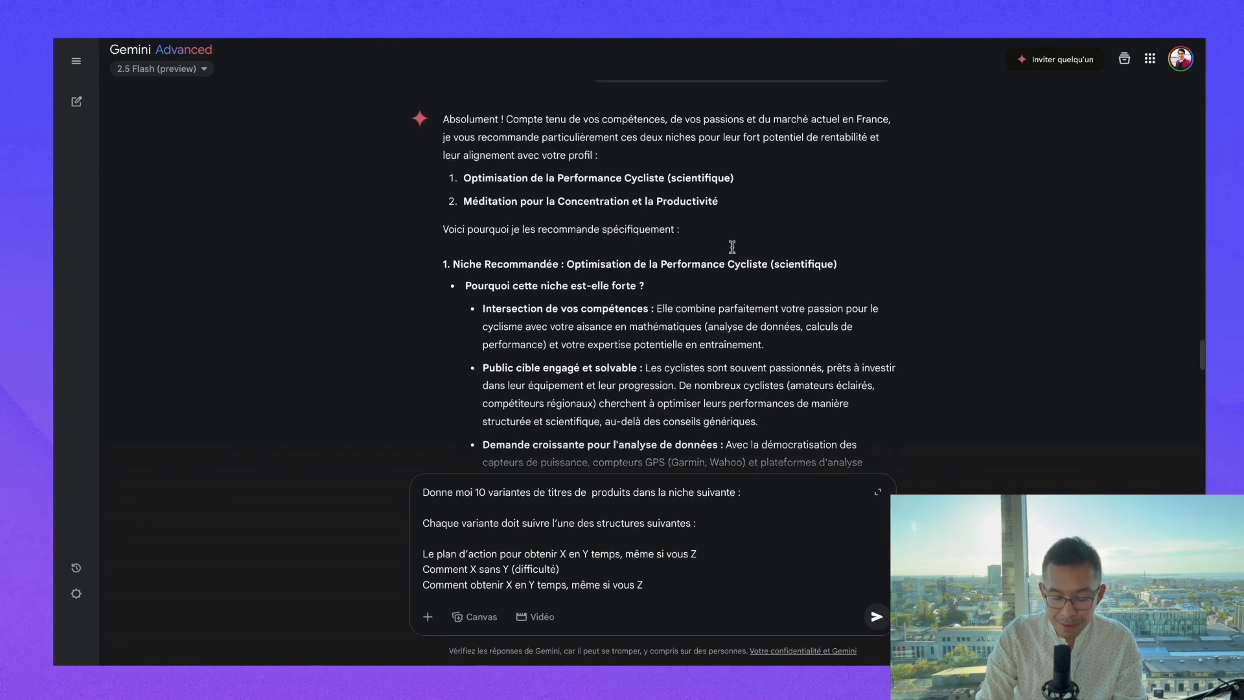
scroll(732, 245, up, 1)
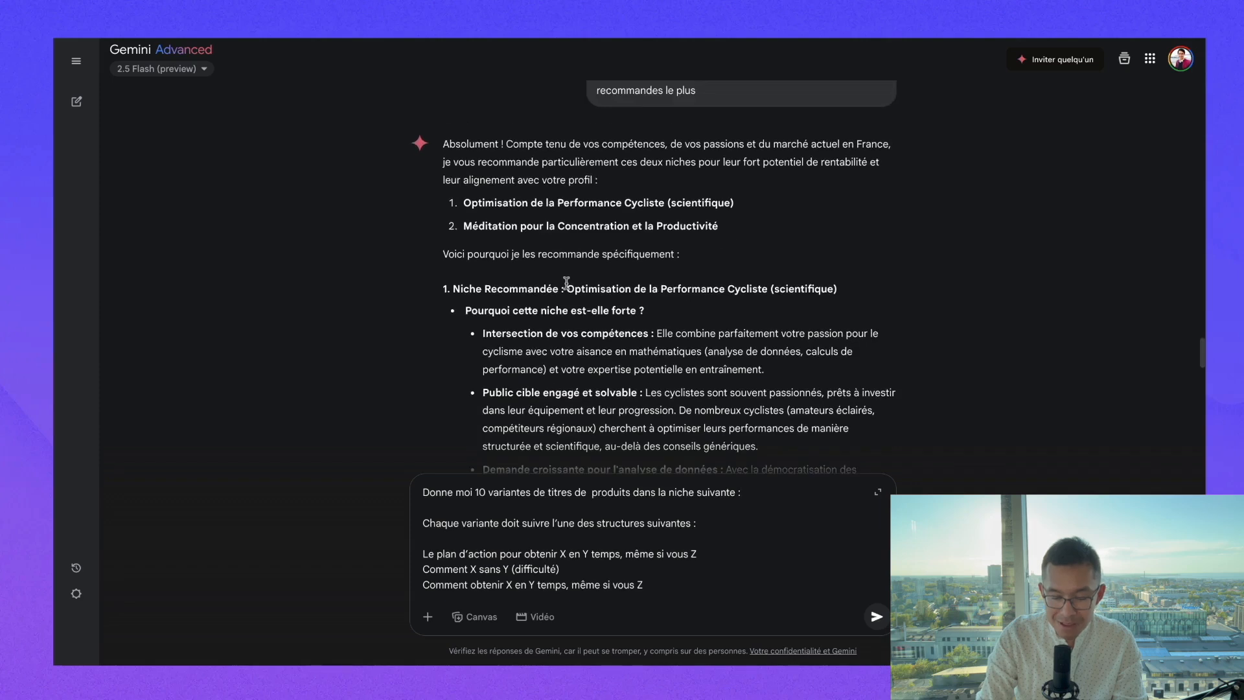
scroll(565, 283, down, 1)
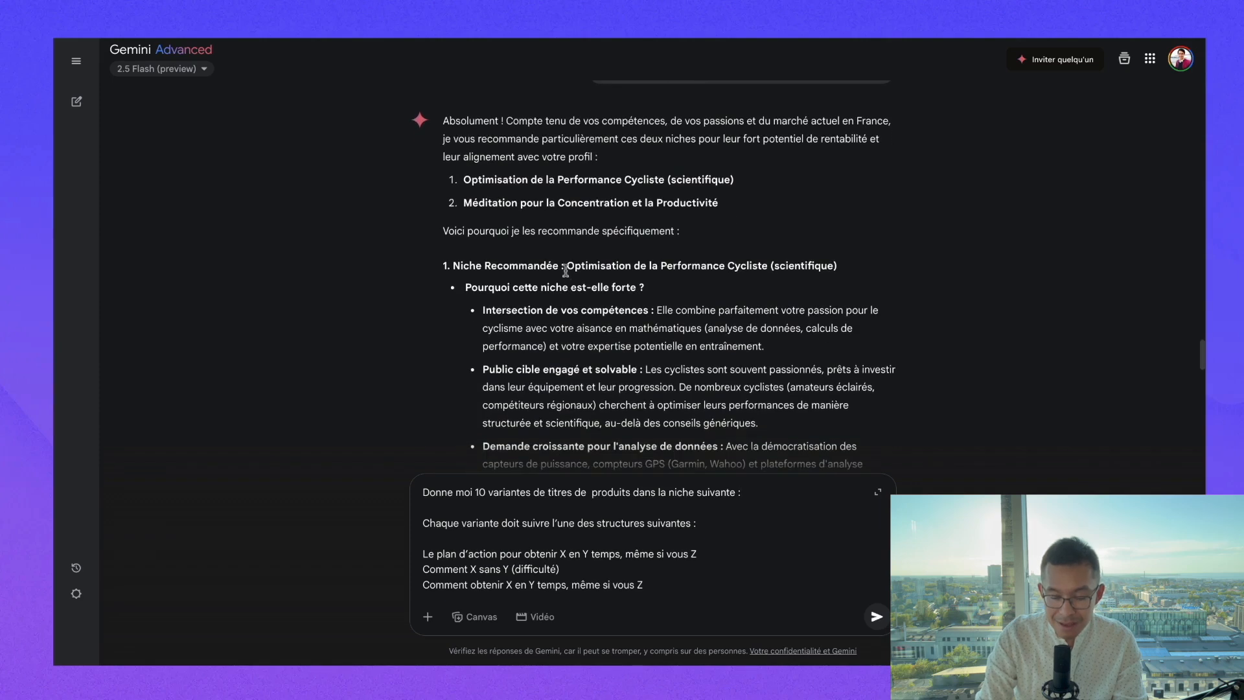
drag(567, 267, 837, 267)
key(ctrl+c)
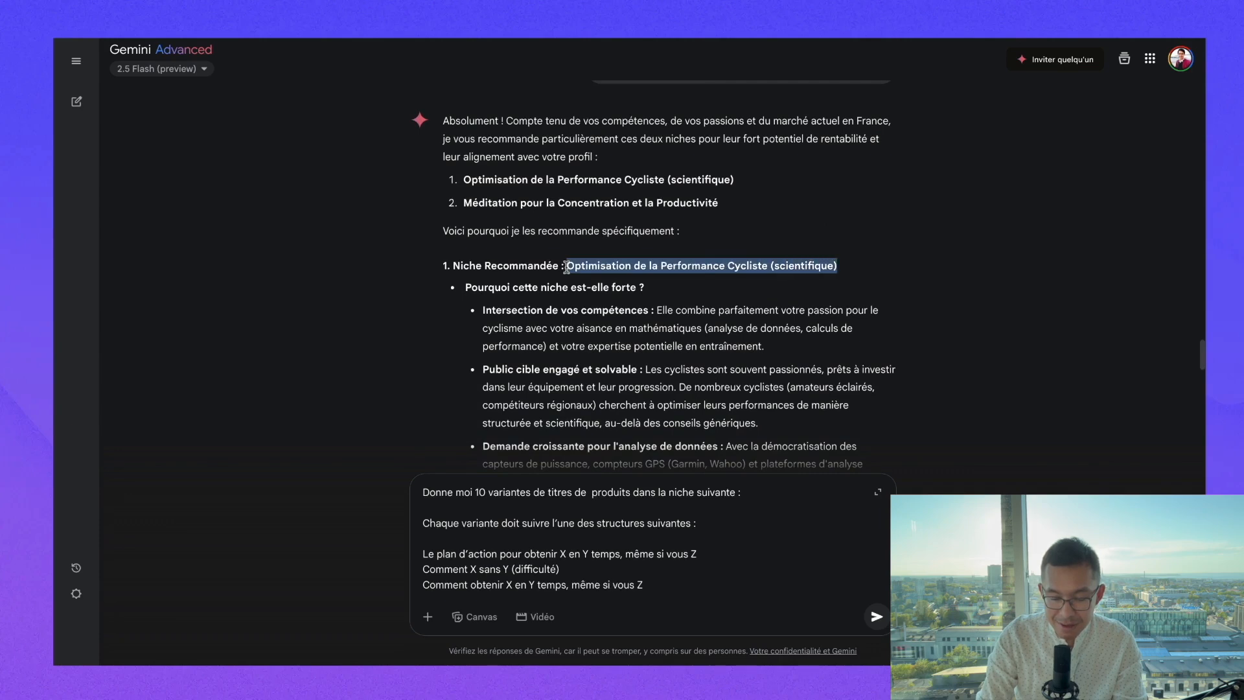
click(762, 491)
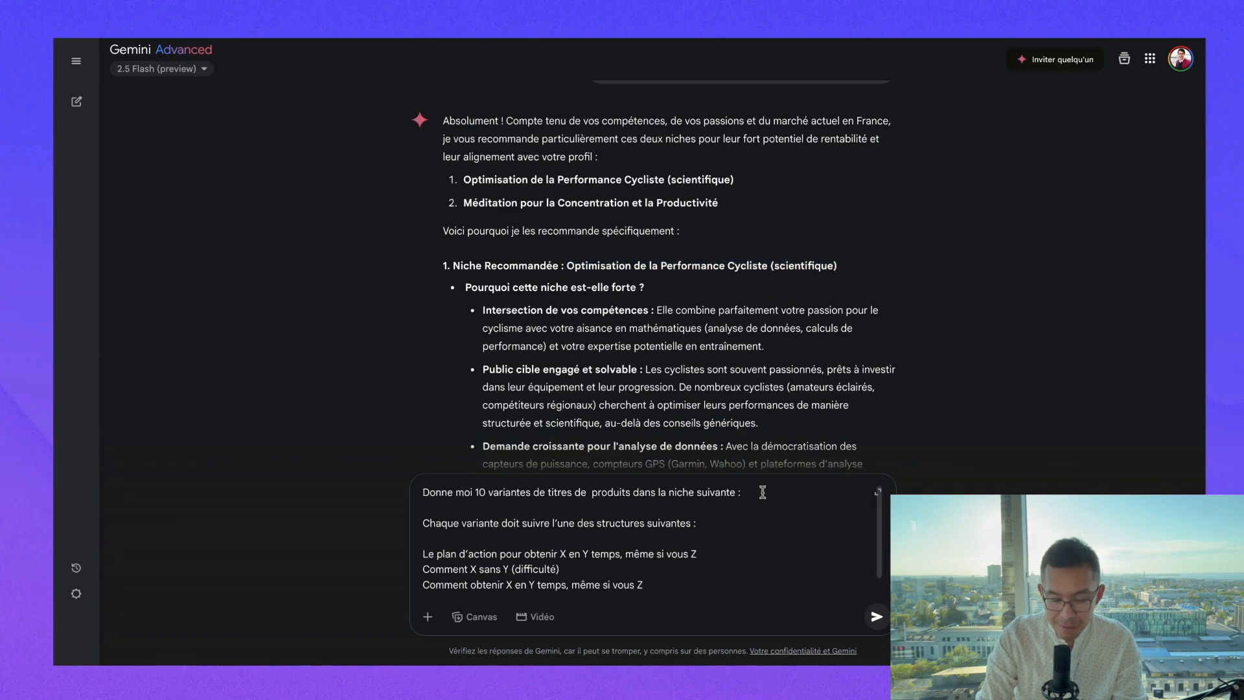
key(ctrl+v)
Check the three title structures in the prompt and submit the request for 10 product title variants.
scroll(638, 554, down, 1)
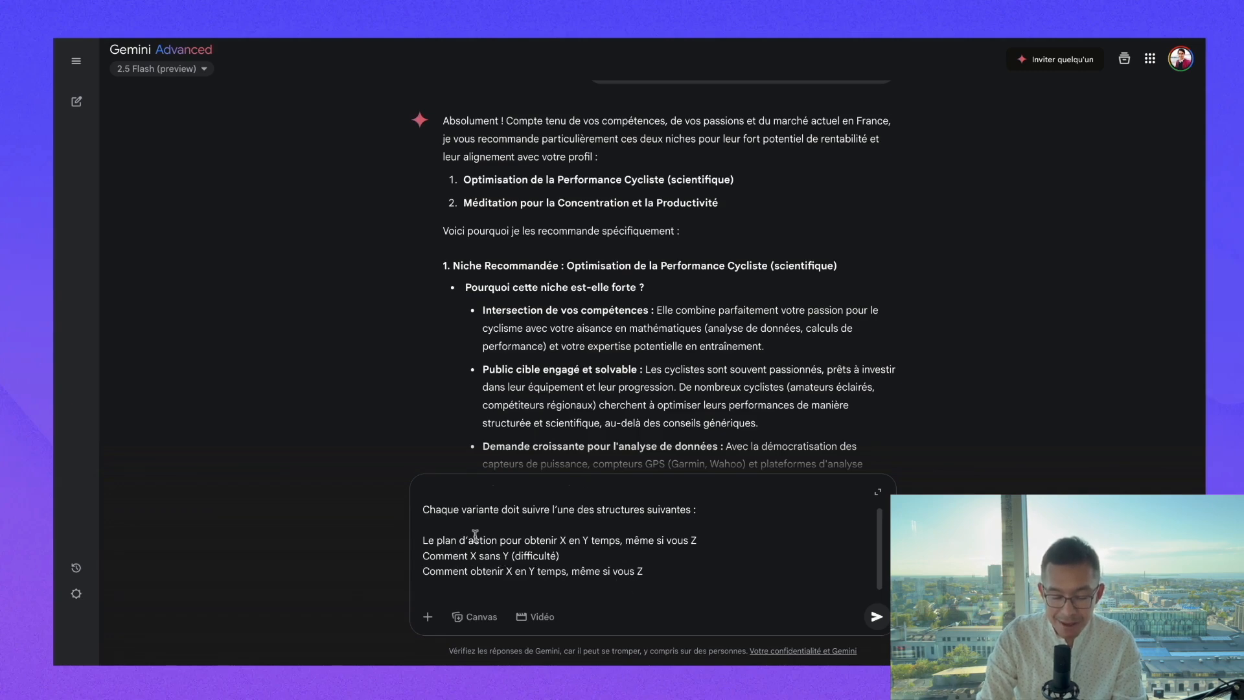
drag(428, 539, 569, 538)
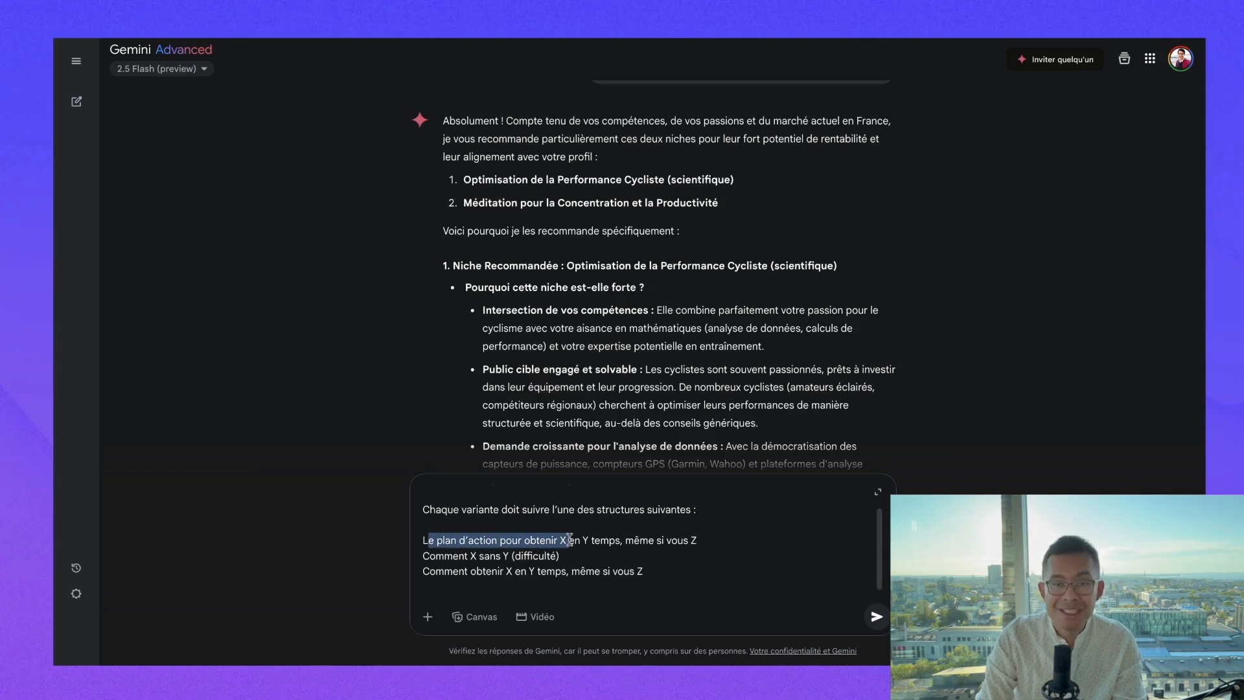
click(656, 566)
key(Return)
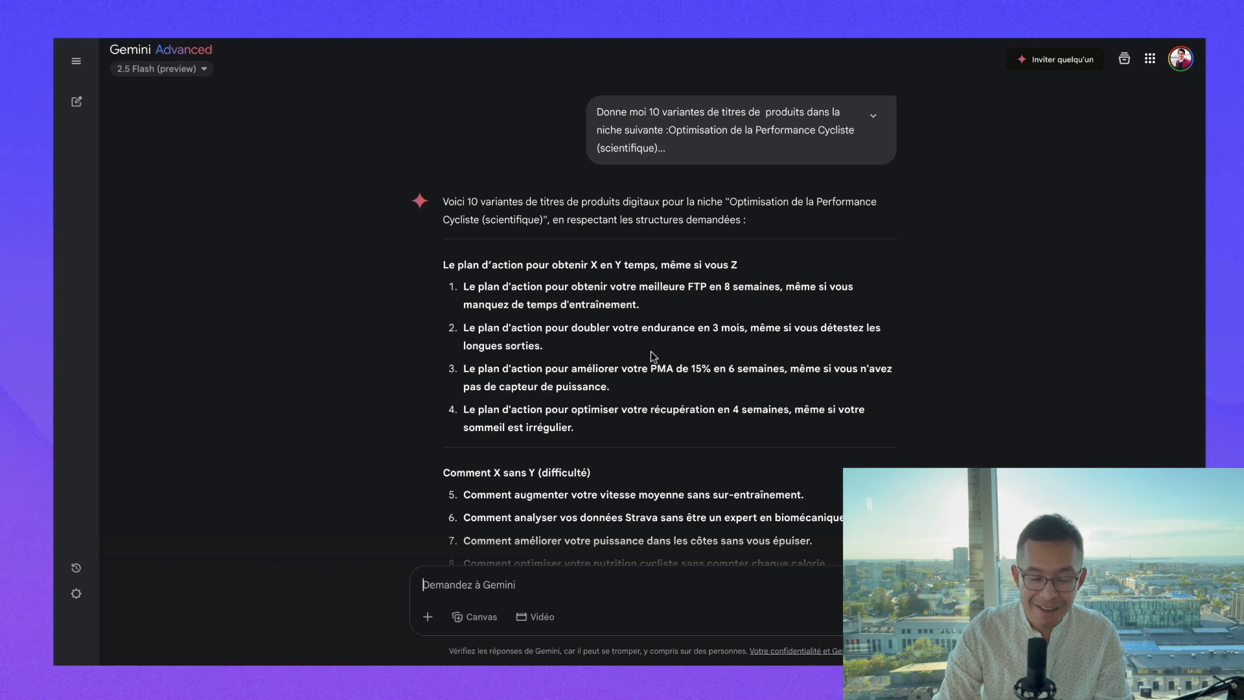
Read through the generated product titles under each of the three title structures.
drag(687, 287, 680, 286)
double_click(711, 287)
click(689, 287)
double_click(687, 287)
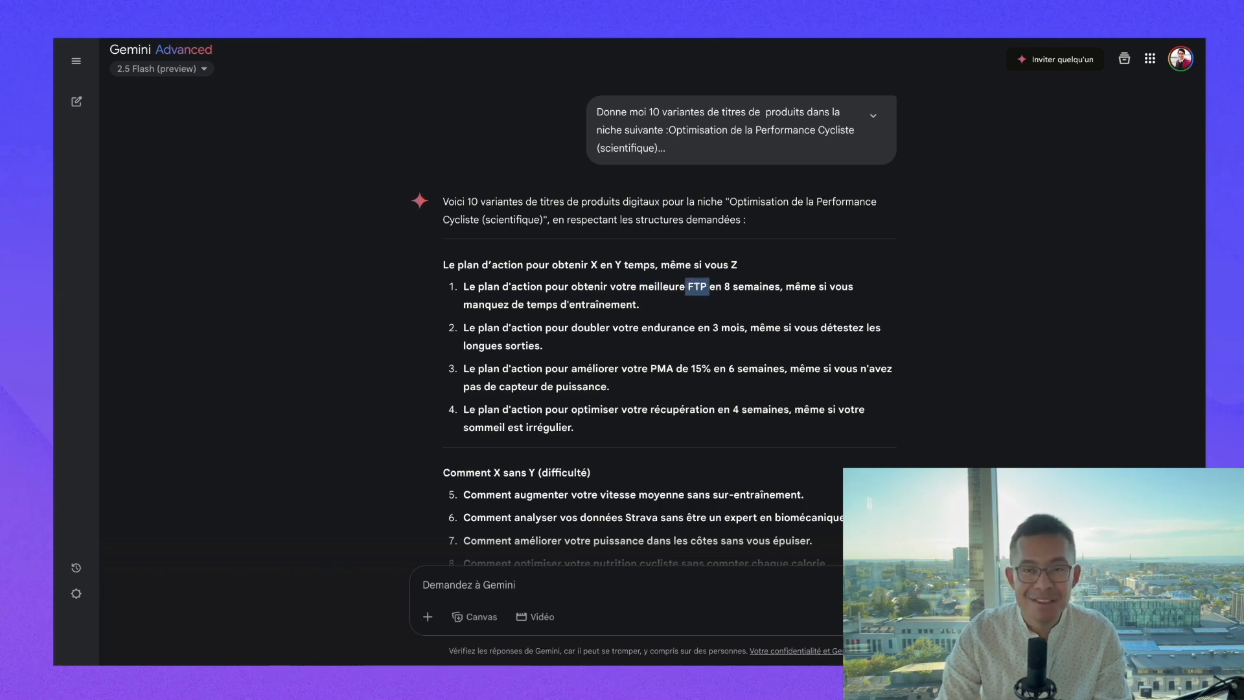
scroll(585, 383, down, 1)
scroll(585, 383, down, 3)
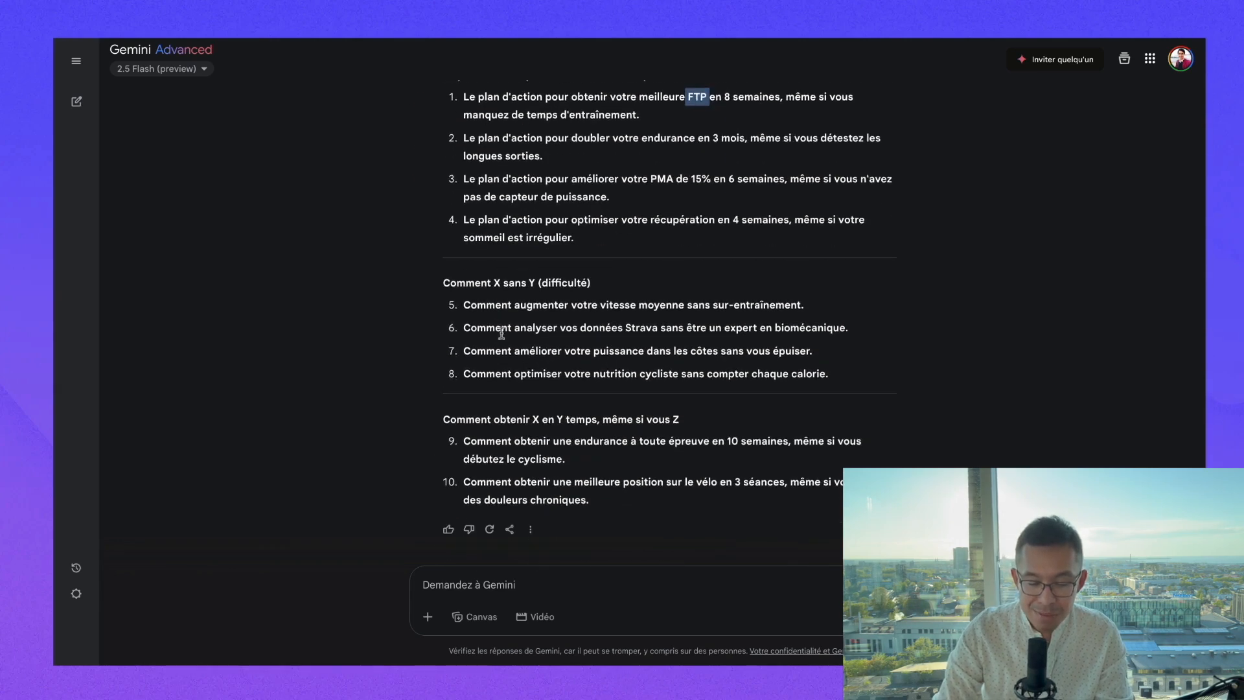
mouse_move(463, 306)
mouse_down()
mouse_move(597, 351)
mouse_move(828, 374)
mouse_move(628, 419)
mouse_move(649, 482)
mouse_up()
click(593, 330)
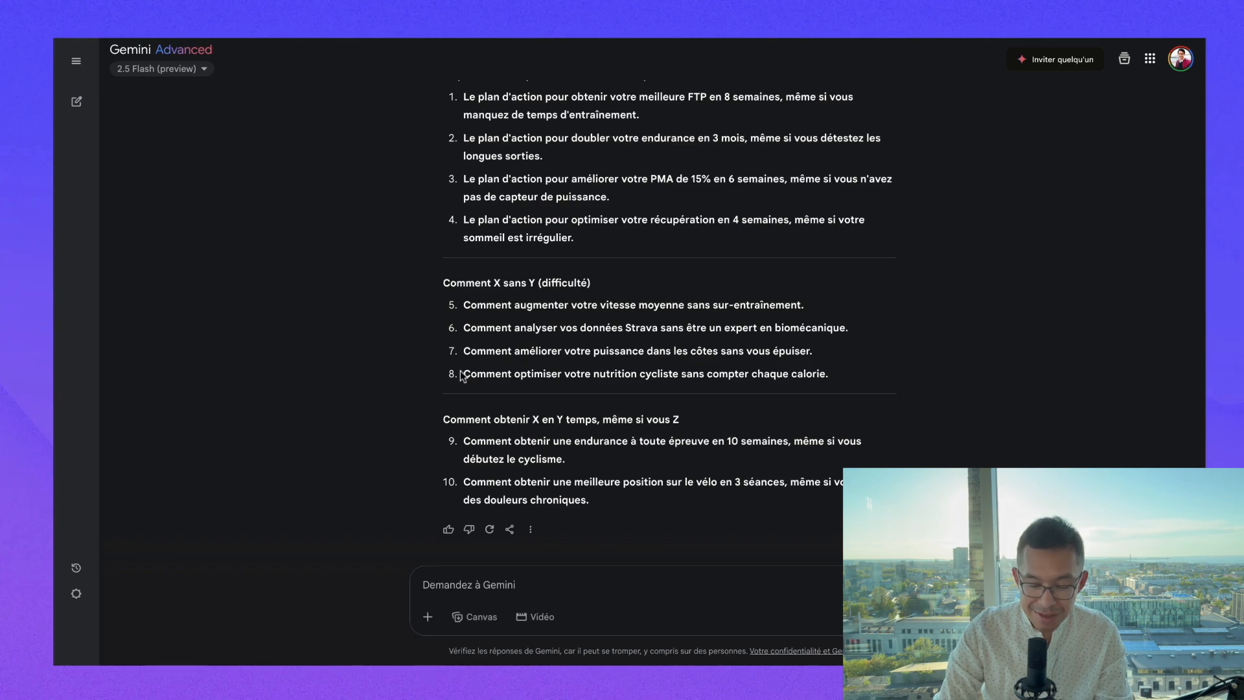
Copy the second generated title, "Le plan d'action pour doubler votre endurance en 3 mois...", and paste it into a new Gemini prompt.
scroll(497, 204, up, 1)
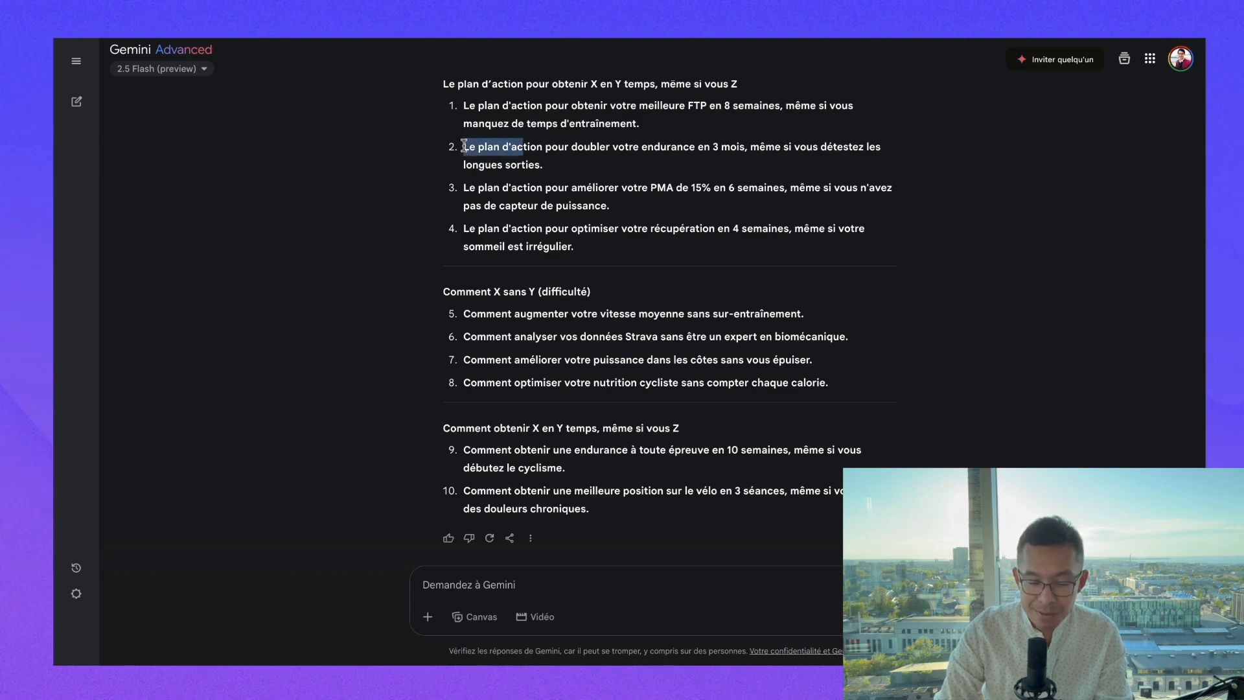
triple_click(463, 145)
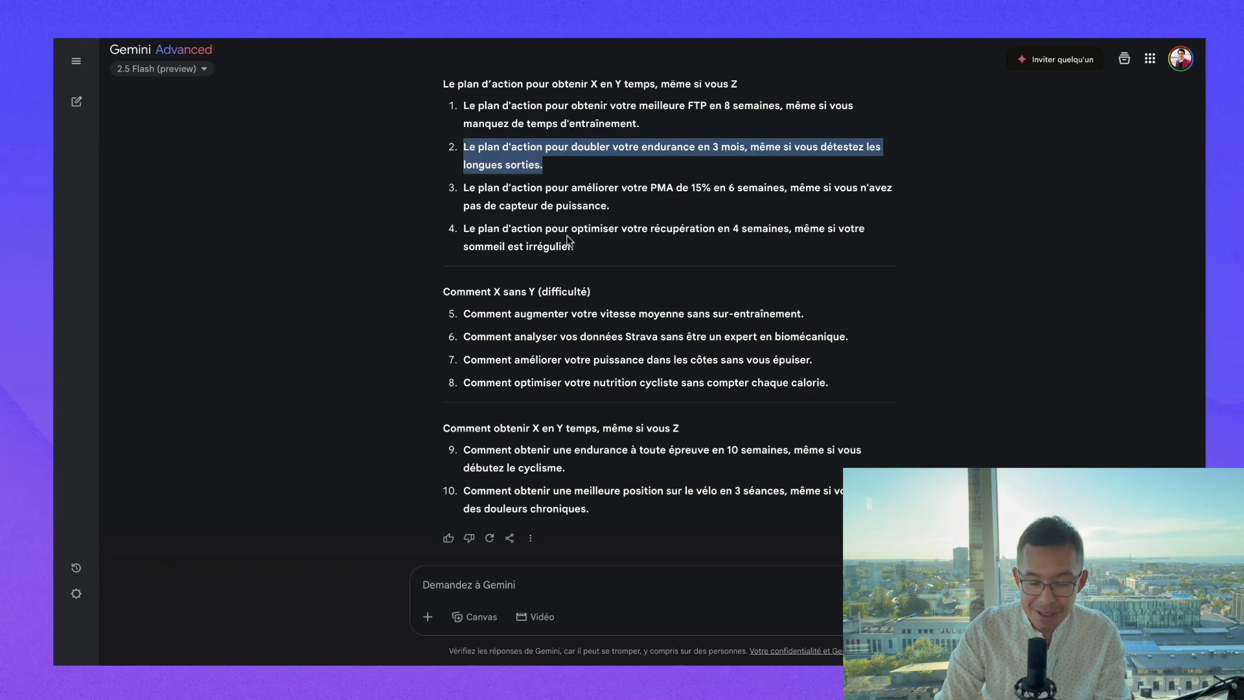
click(586, 573)
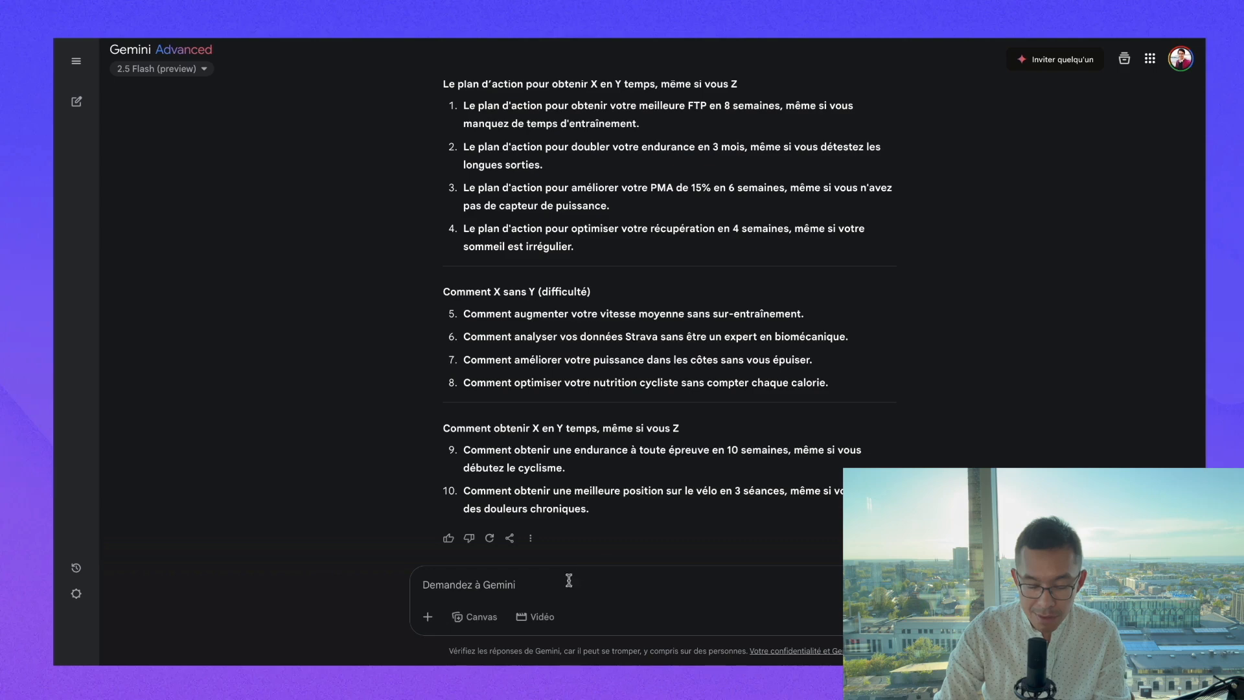
triple_click(587, 154)
key(ctrl+c)
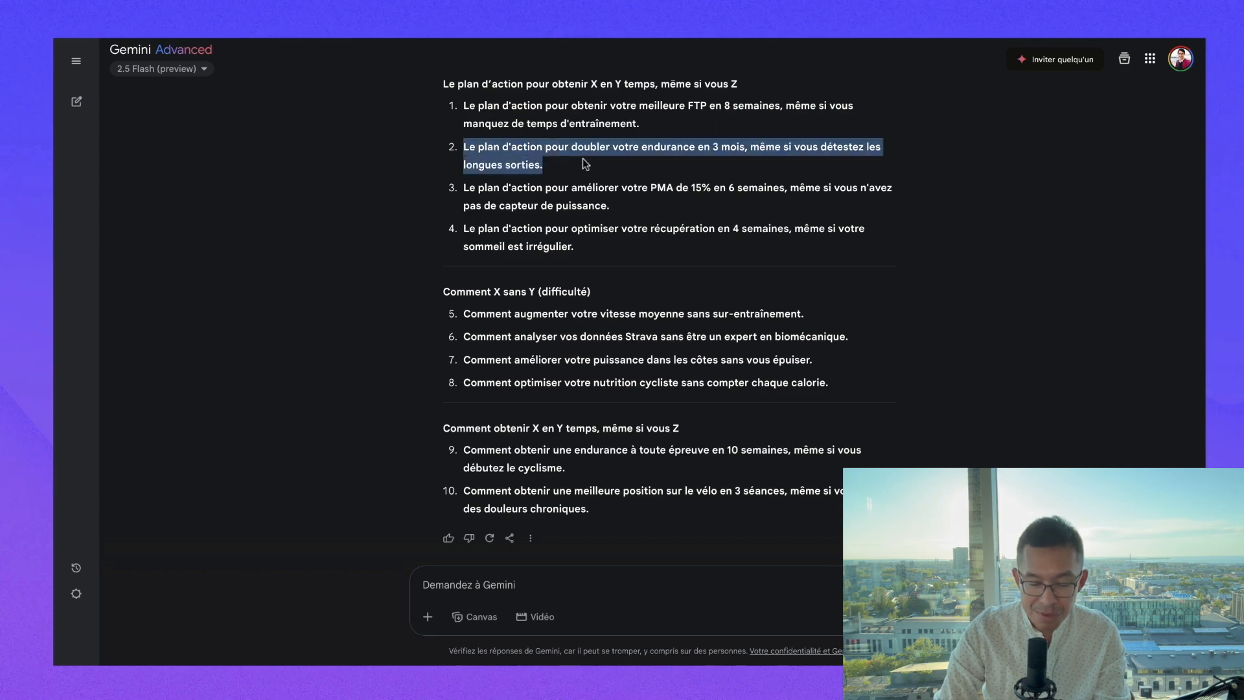
click(478, 581)
key(ctrl+v)
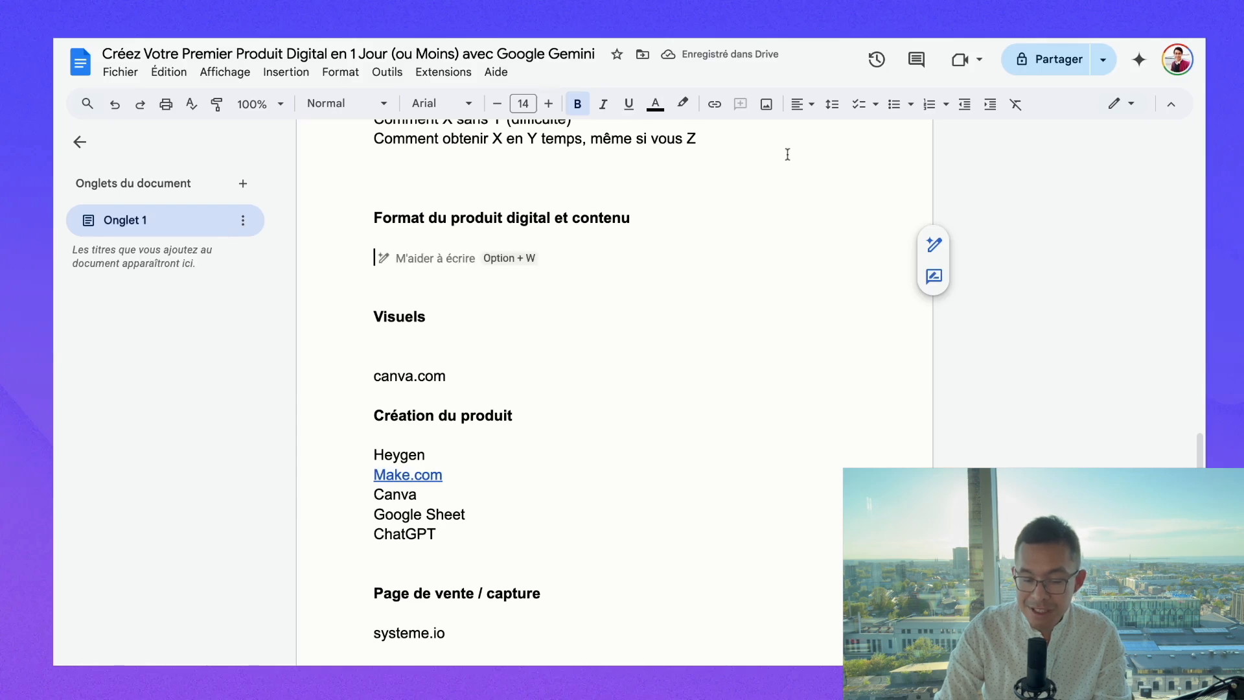
In the Google Docs document, add "formation en ligne (vous, avatar IA)" under the heading "Format du produit digital et contenu".
text(formati)
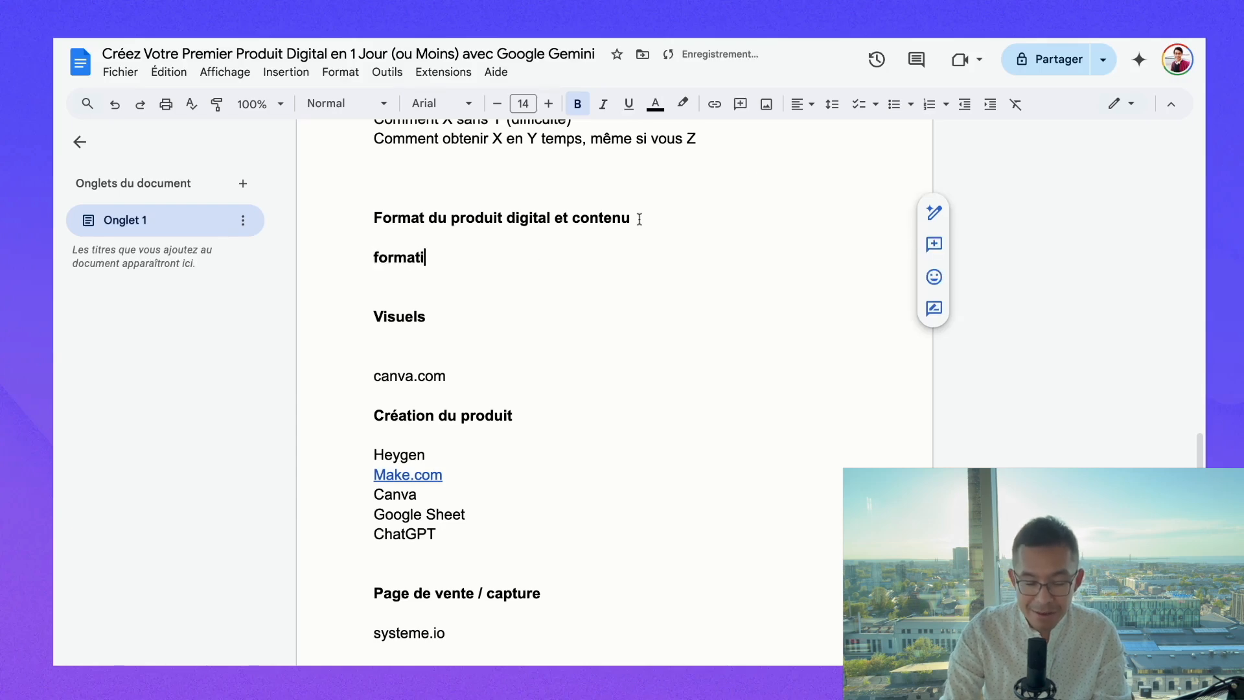
text(on en lgine)
key(BackSpace)
key(BackSpace)
key(BackSpace)
key(BackSpace)
text(igne (vous,)
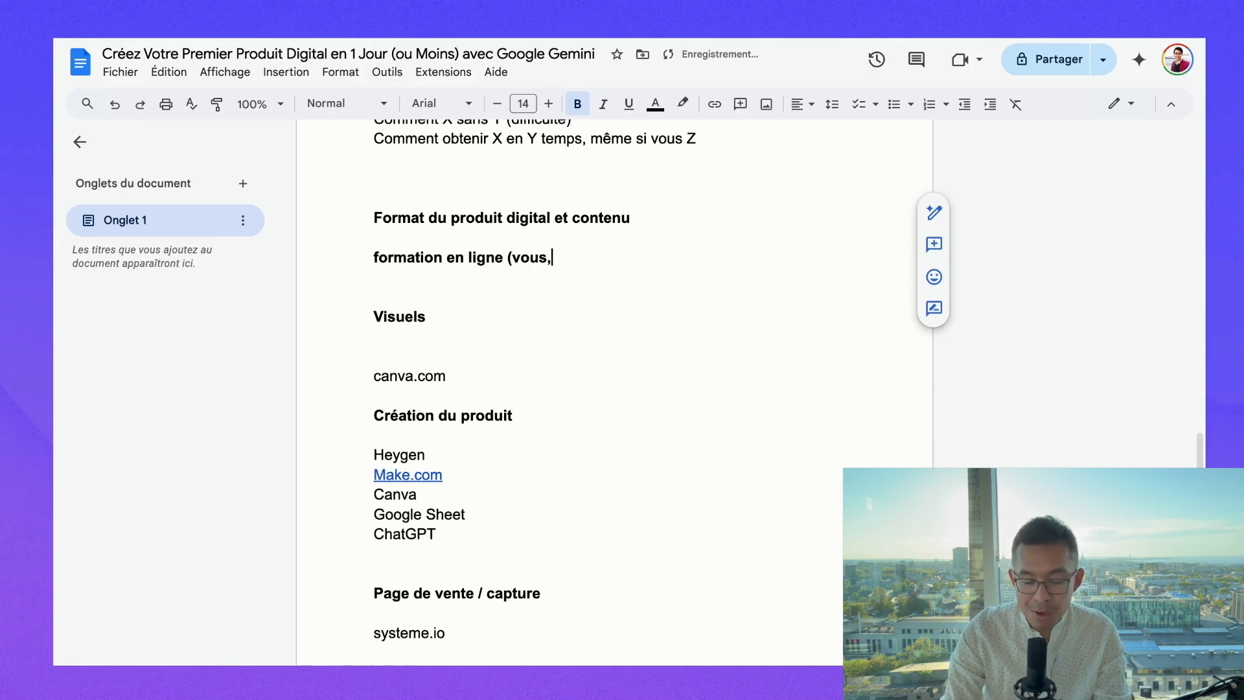
text( avatar IA))
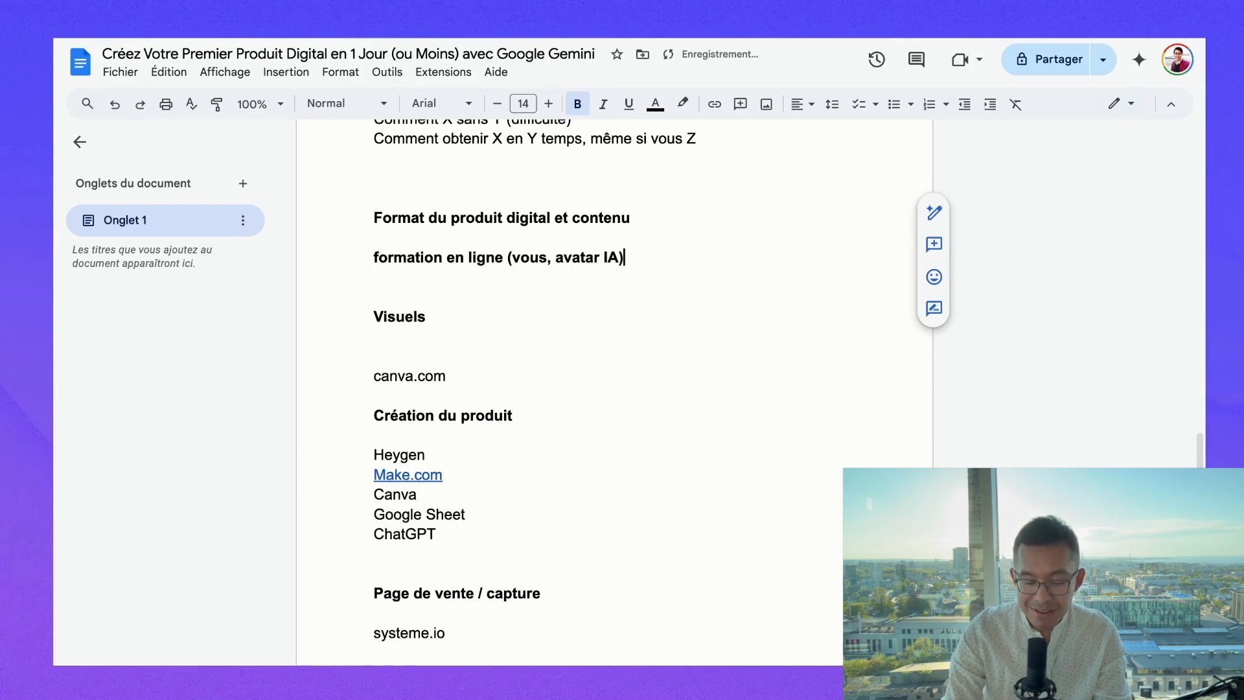
Add the lines "PDF qui contient un plan d’action" and "Feuille de calcul" below the online training format.
key(Return)
text(P)
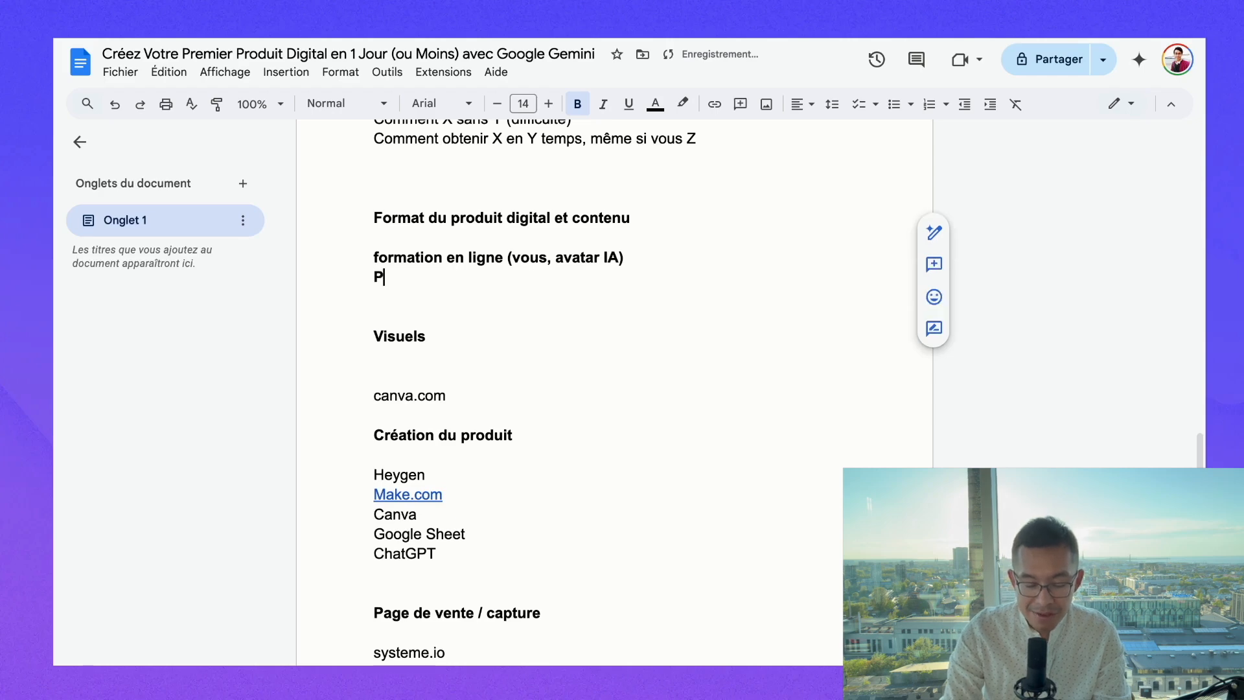
text(DF qui)
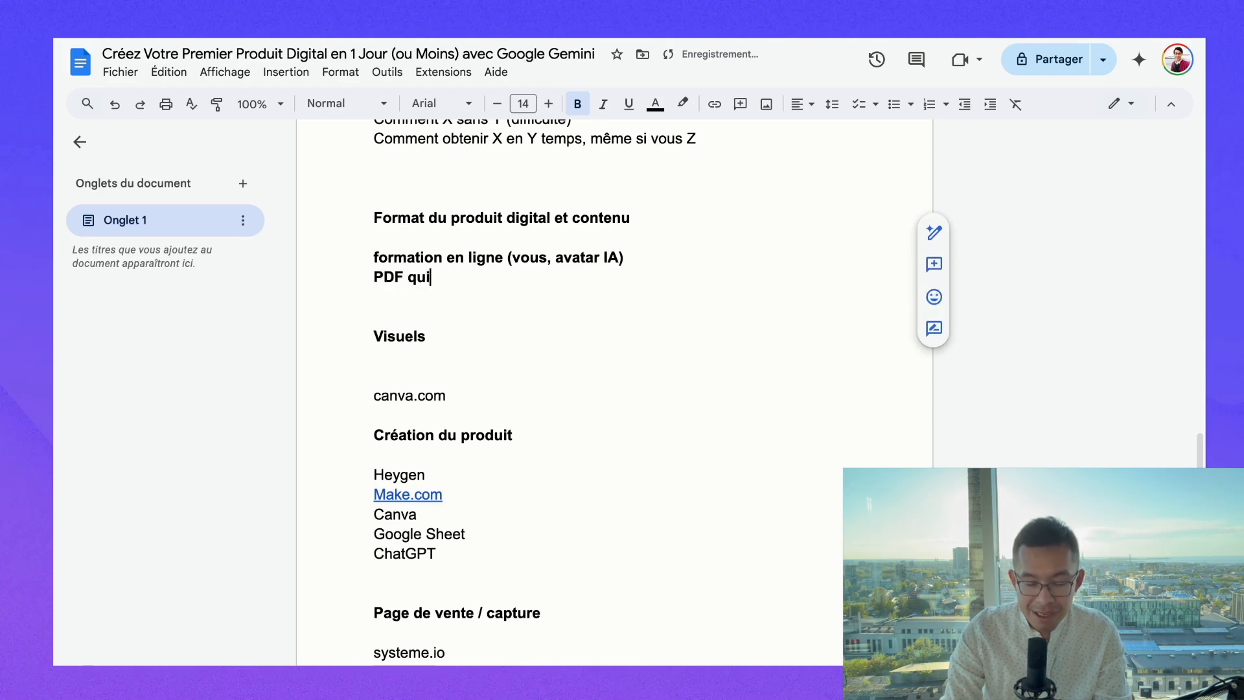
text( contient un)
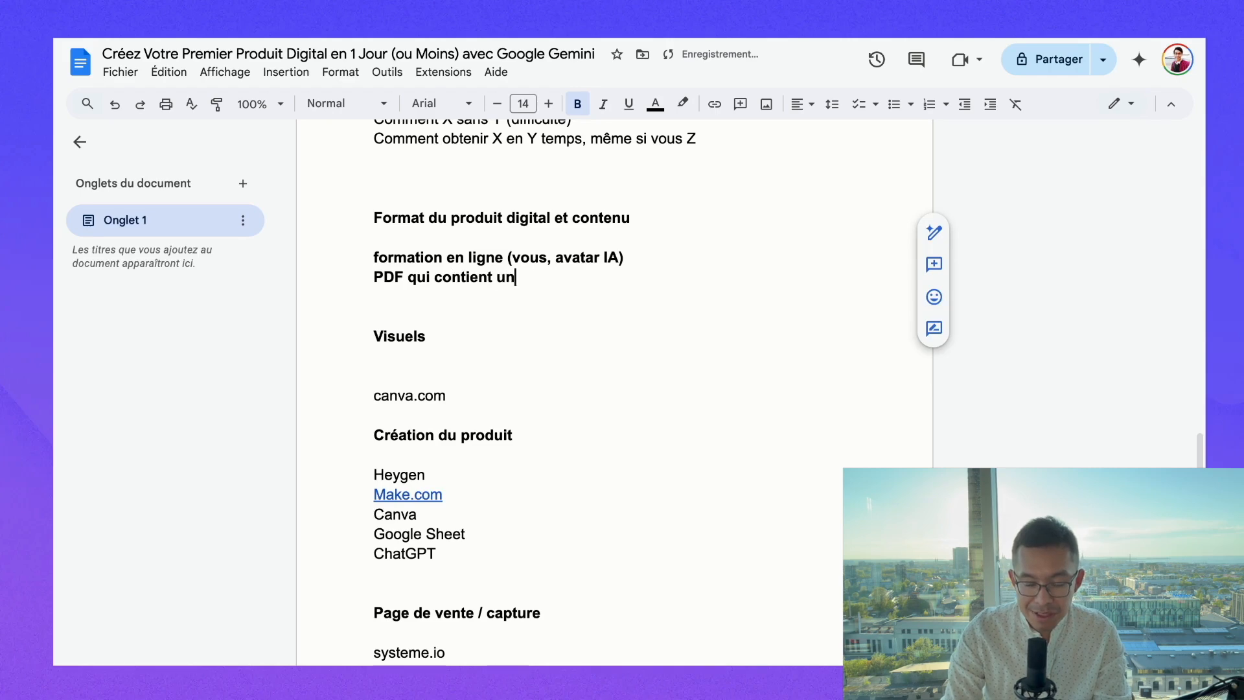
text( plan d'action d’actio)
key(Return)
text(fruil)
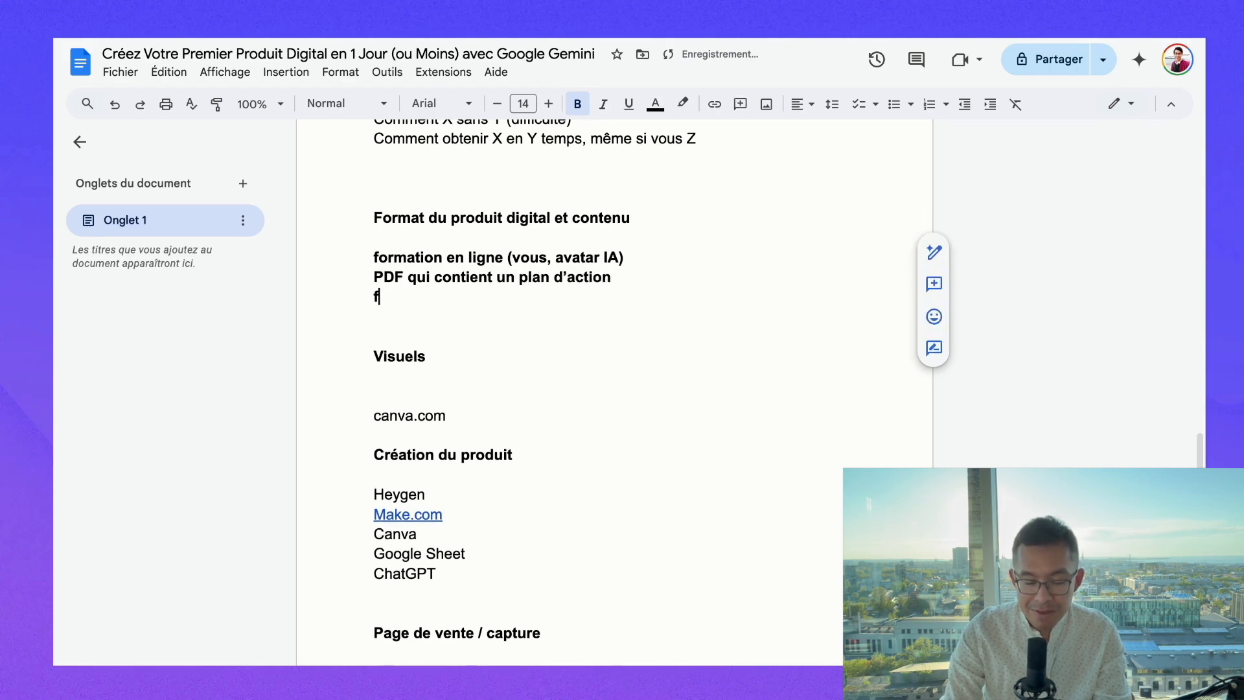
key(BackSpace)
key(BackSpace)
key(BackSpace)
key(BackSpace)
key(BackSpace)
text(Feuille de calcul)
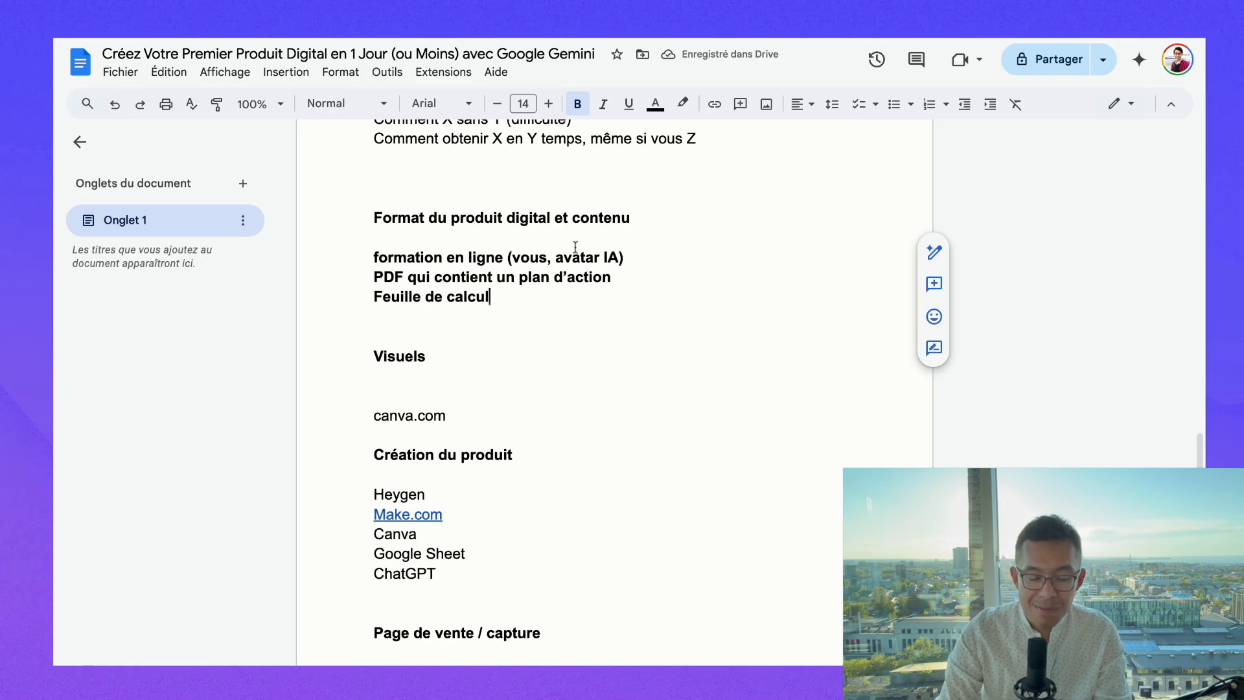
Insert "Ebook" as a new line between the online training and PDF formats.
click(648, 255)
key(Return)
text(Ebooik)
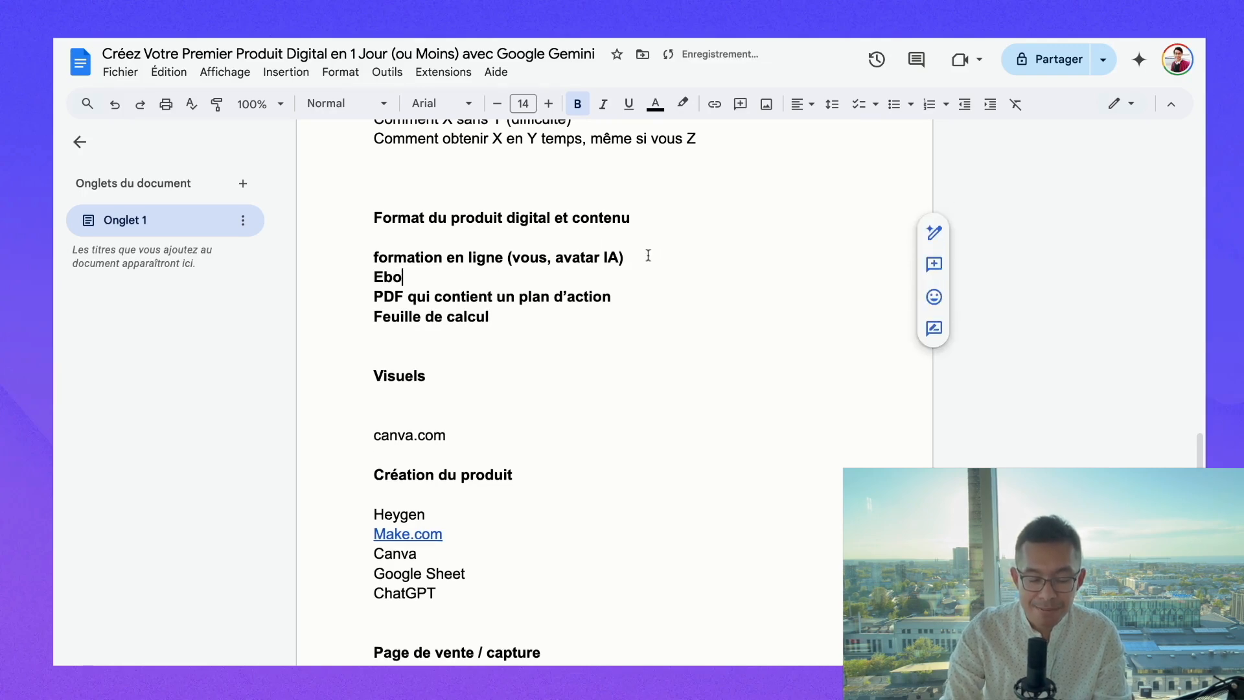
key(BackSpace)
key(BackSpace)
text(k)
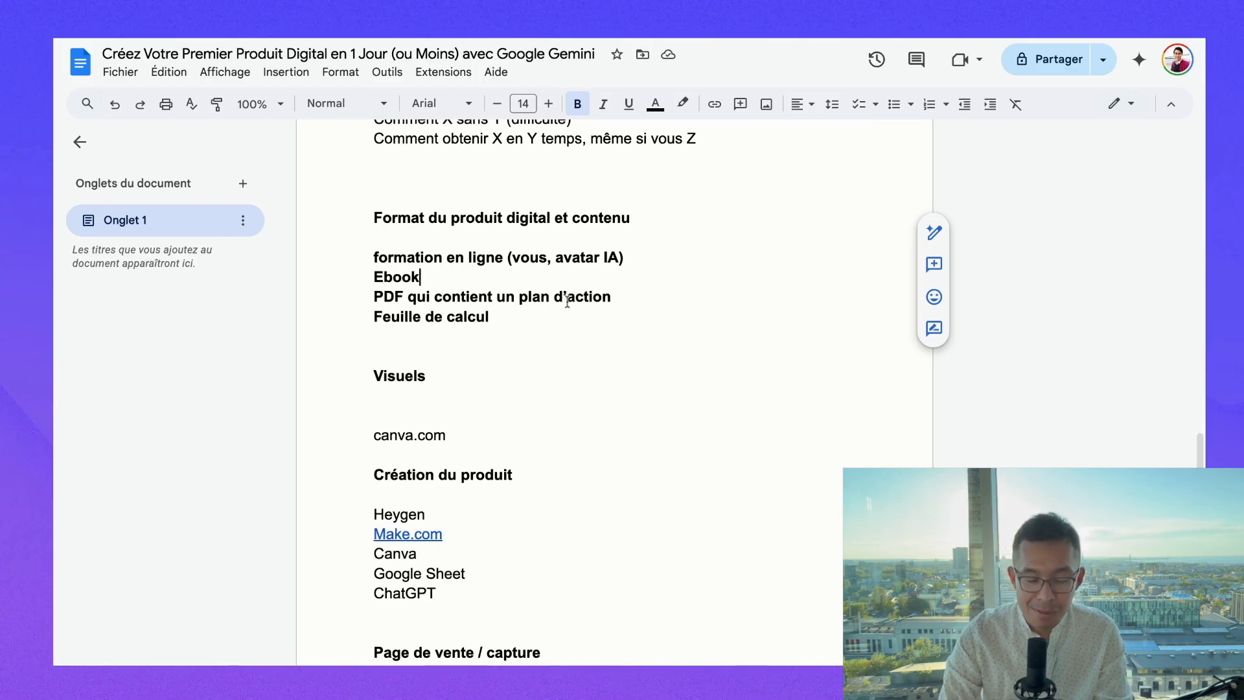
Add "Robot GPT" as the last format below "Feuille de calcul" and copy the whole list of five formats.
click(535, 313)
key(Return)
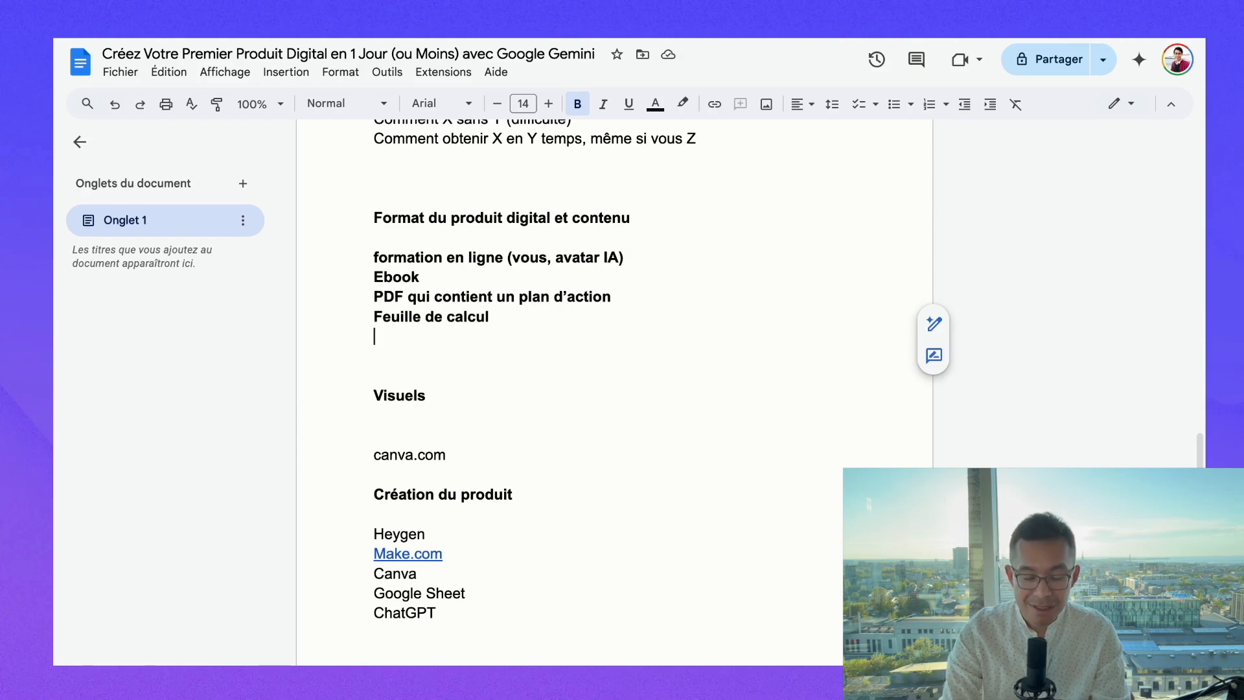
text(Robot GPT)
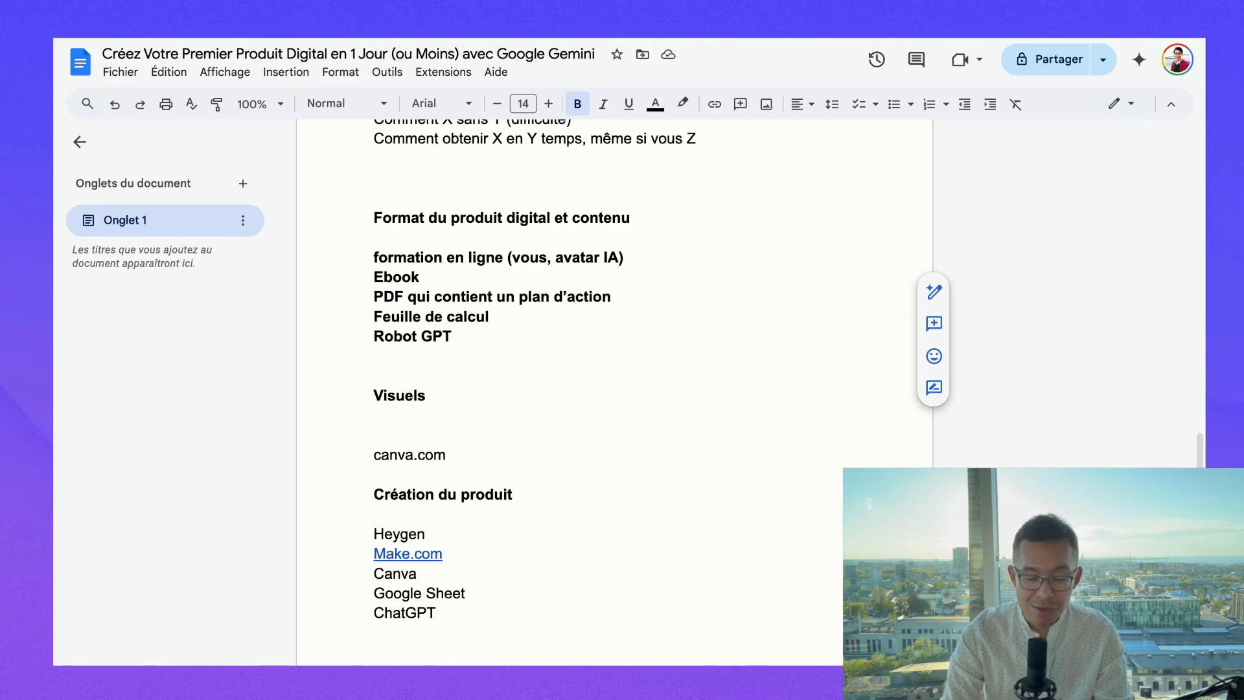
drag(457, 338, 363, 253)
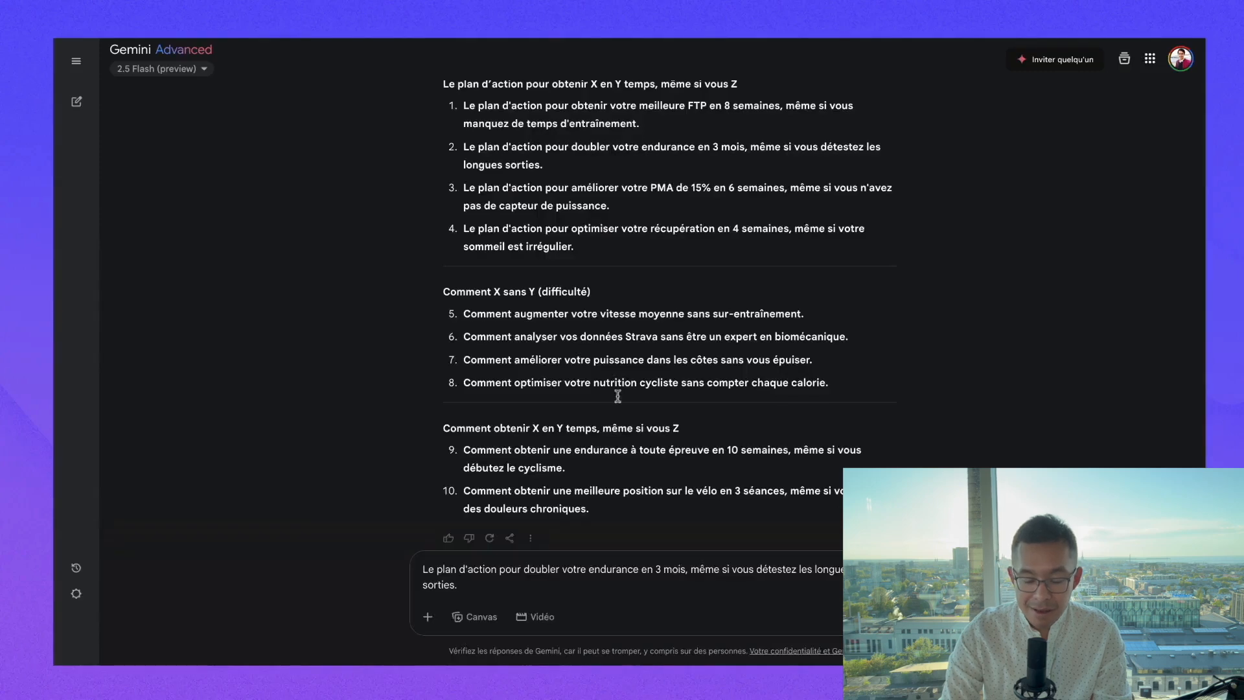
Back in Gemini, insert "Je souhaite proposer cette prestation :" before the pasted title in the prompt.
click(422, 569)
text(De souah)
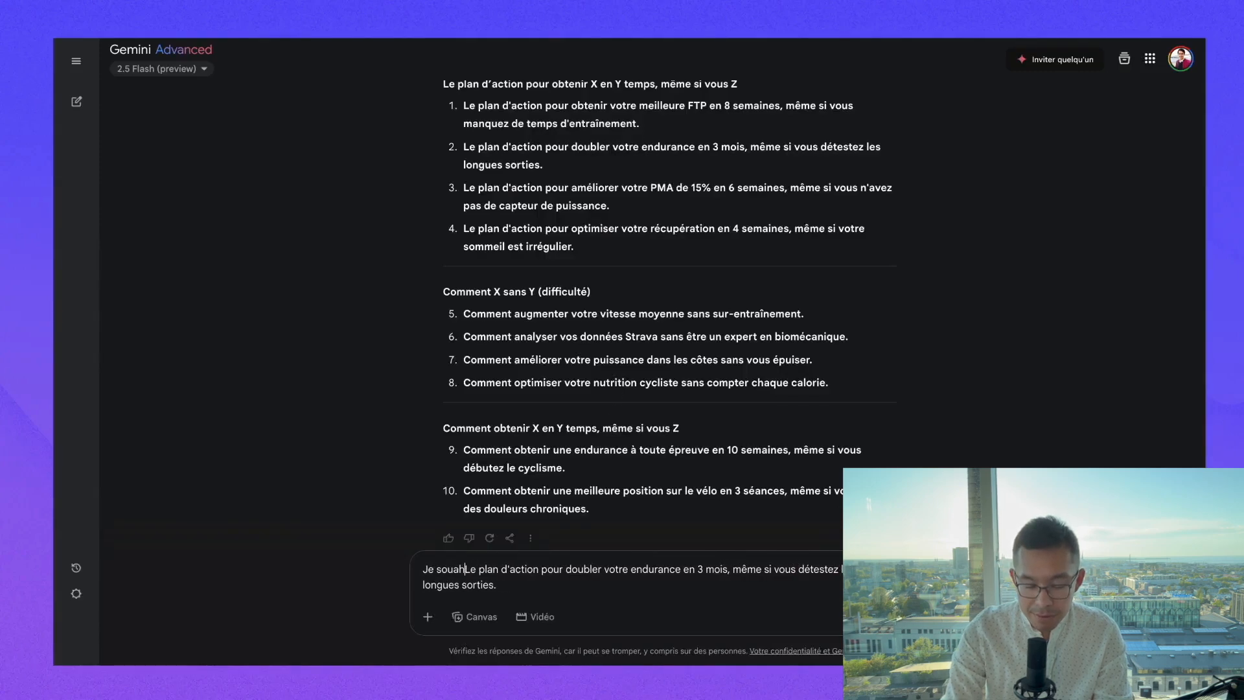
key(BackSpace)
key(BackSpace)
text(haite proposer cette prestation :)
Below the title, ask "Quel est le format le plus recommandé pour vendre un produit à 7 EUR sur le thème ci-dessus, parmi :".
key(ctrl+End)
key(shift+Return)
key(shift+Return)
text(Quel est le format le plus recommandé pour )
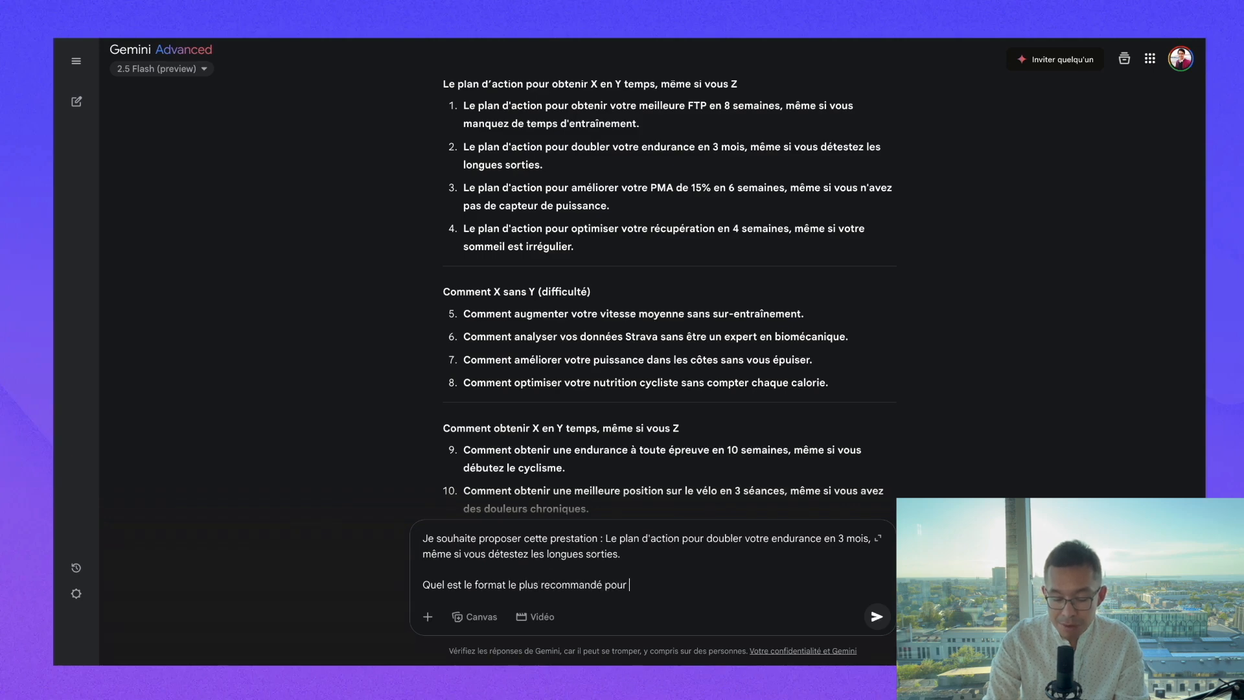
text(vendre un produit à 7 EUR sur let h)
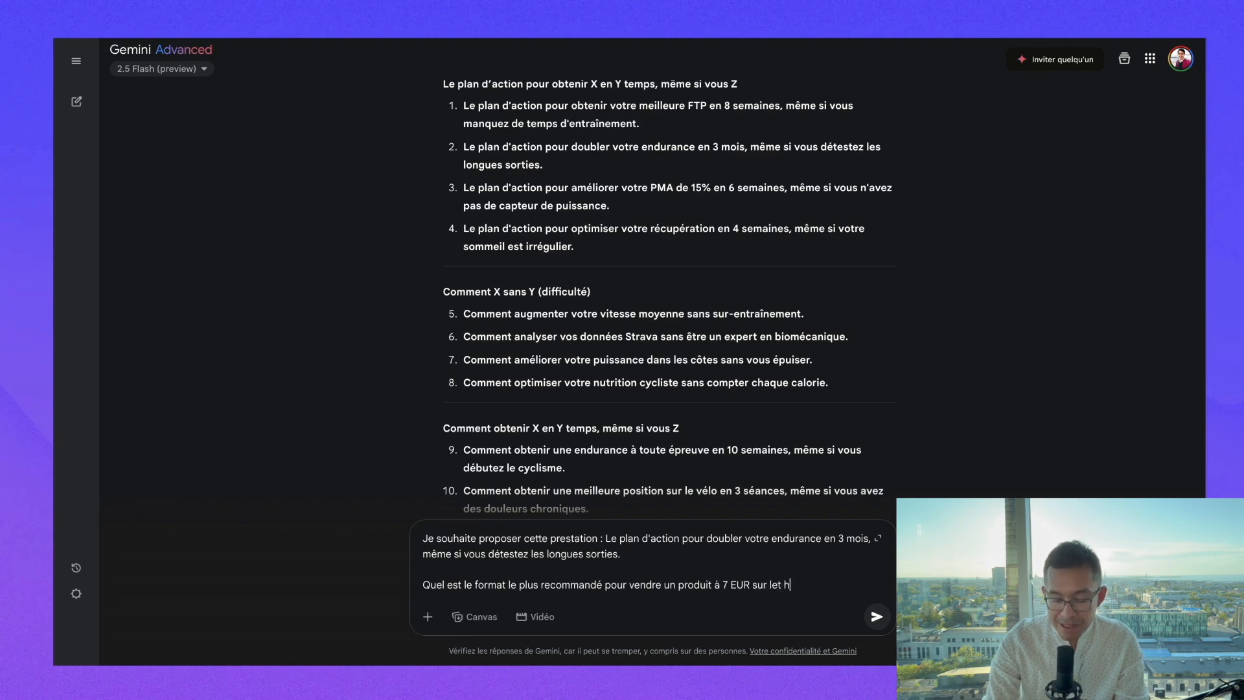
text(thème ci-dessus, parmi :)
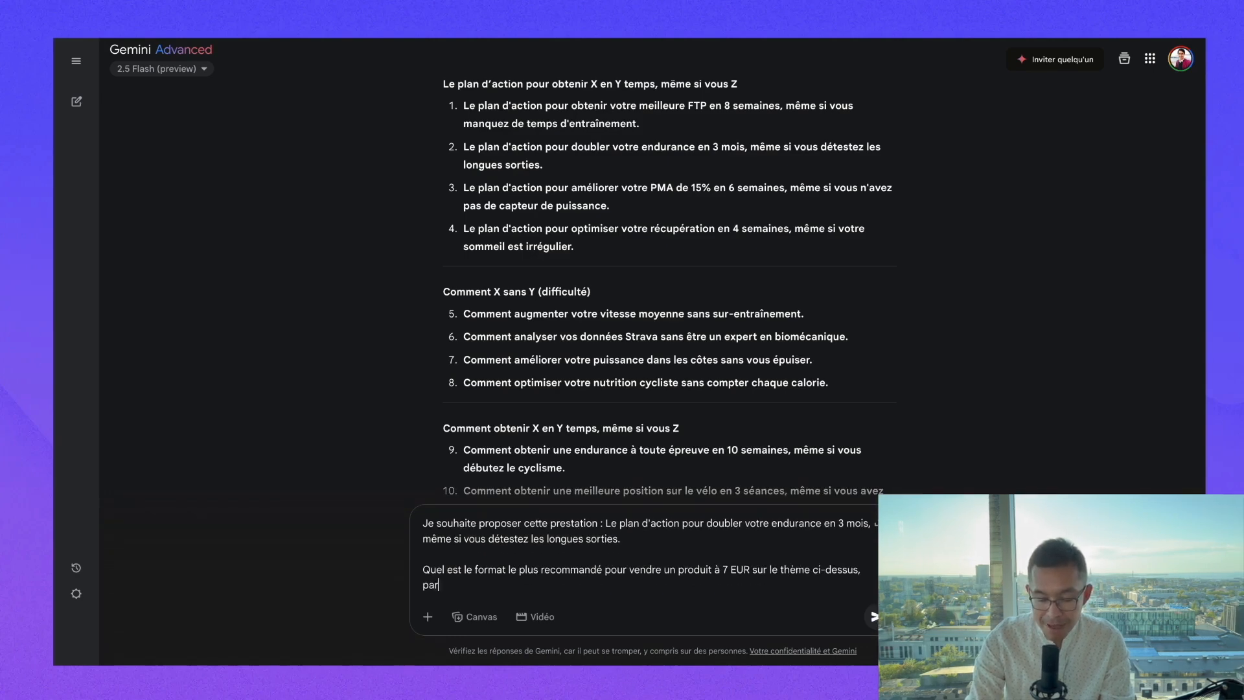
Paste the copied list of five formats in quotation marks below the question and submit the prompt.
key(shift+Return)
key(shift+Return)
text("formation en ligne (vous, avatar IA) Ebook PDF qui contient un plan d’action Feuille de calcul Robot GPT ")
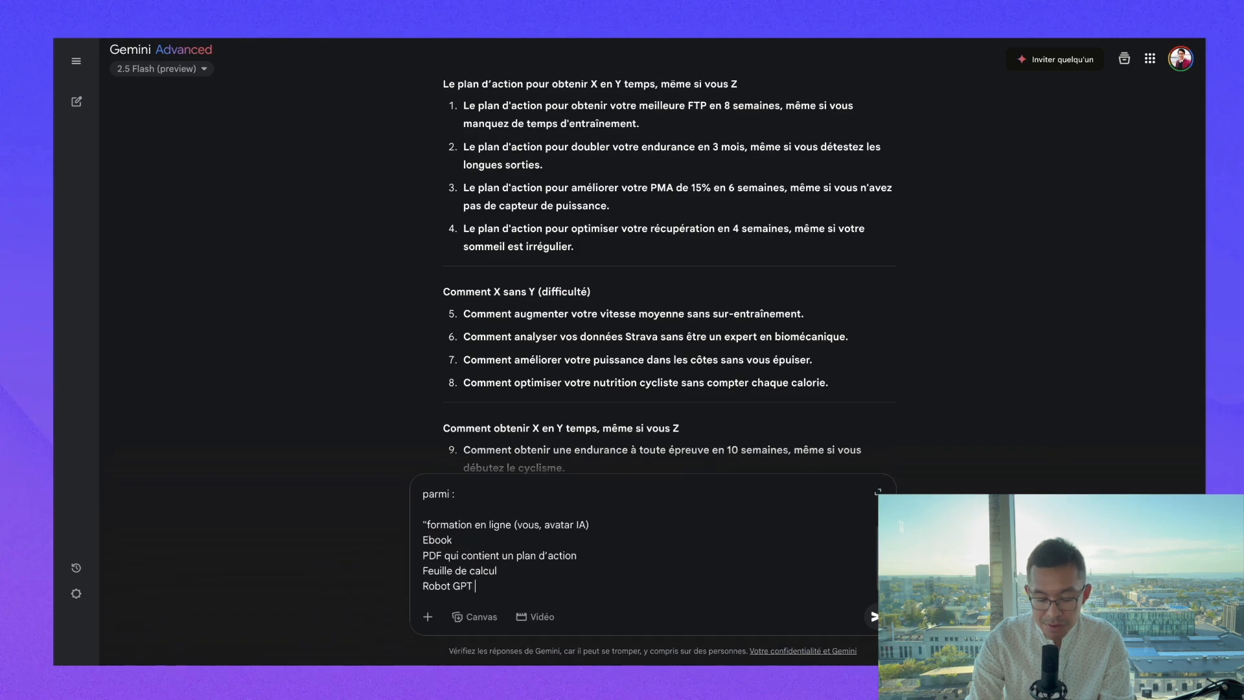
key(Return)
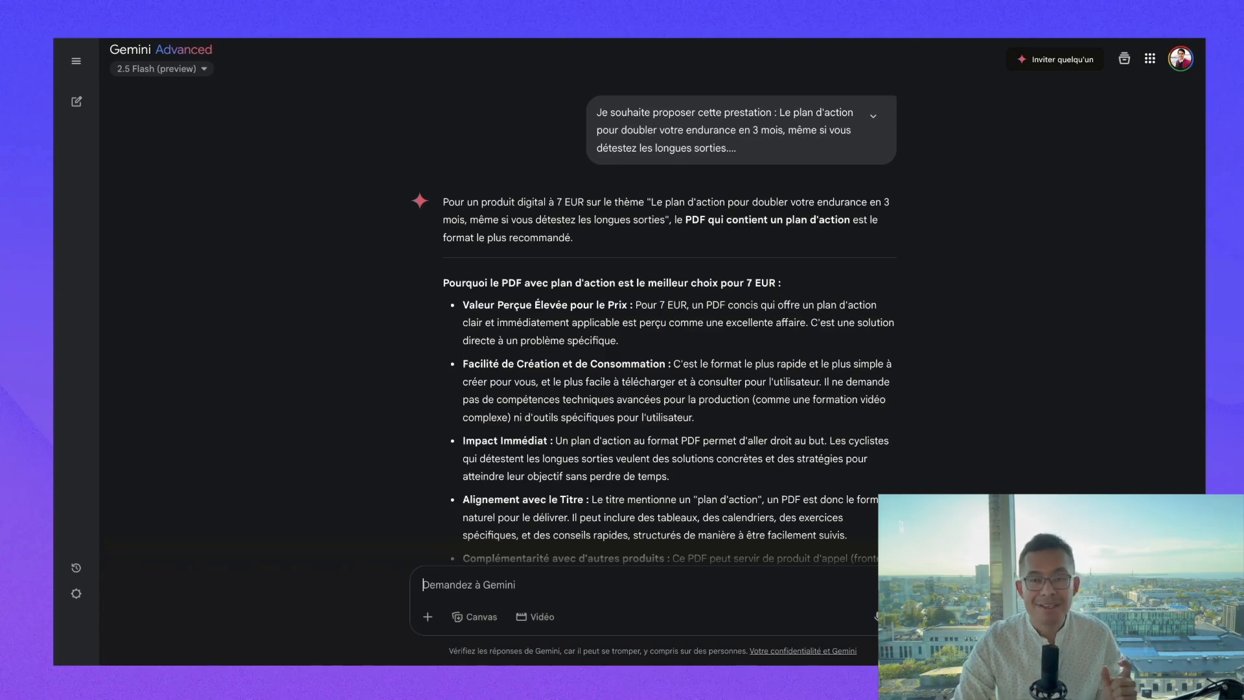
Read Gemini's format recommendation, its reasons for the choice, and its assessment of the other formats at 7 EUR.
drag(468, 363, 496, 440)
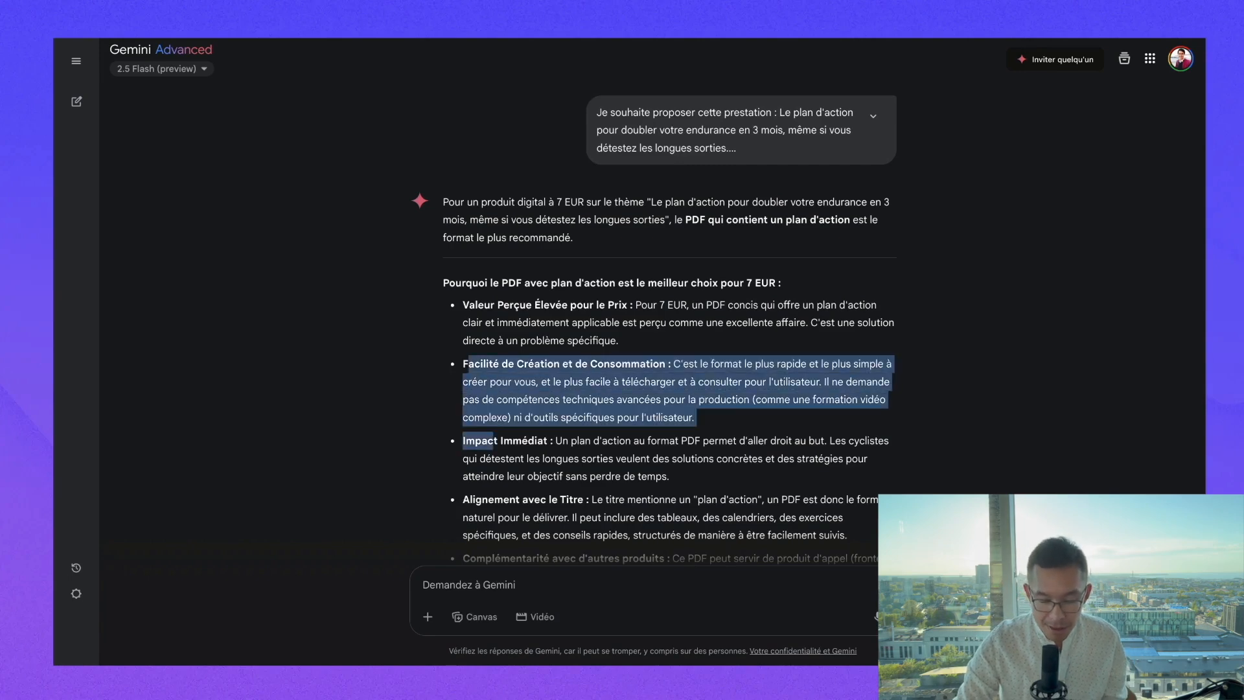
scroll(620, 452, down, 2)
scroll(619, 452, down, 3)
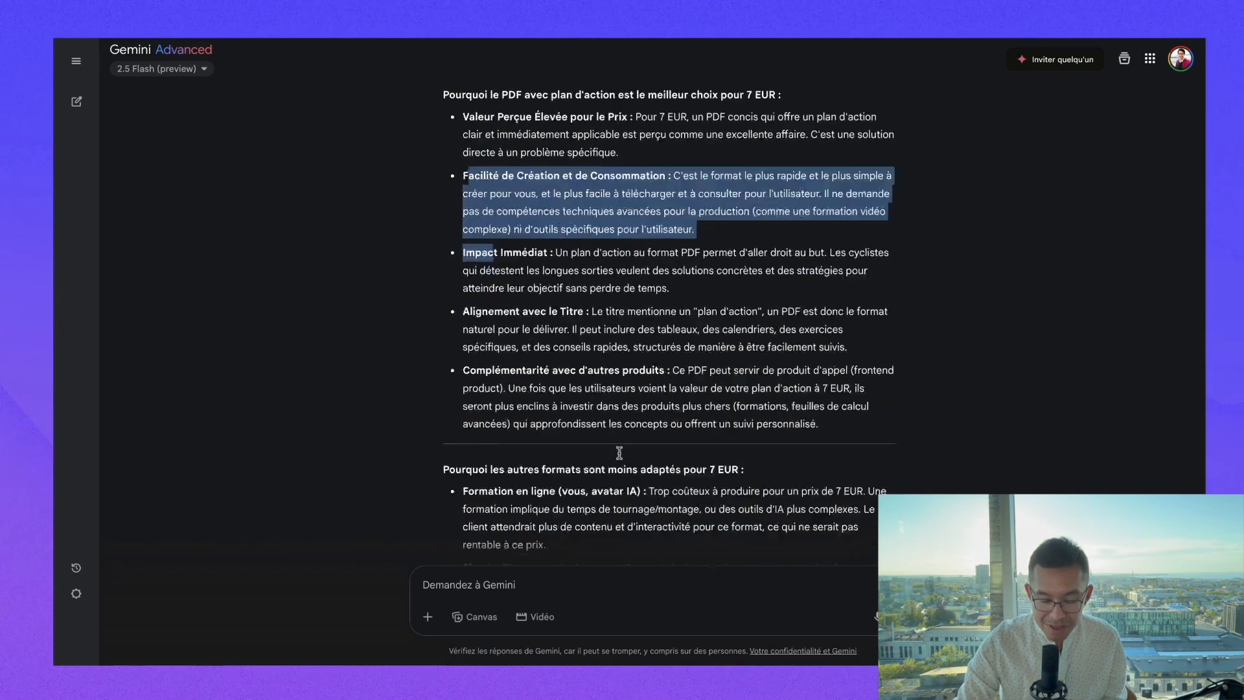
scroll(607, 439, up, 1)
scroll(608, 438, down, 3)
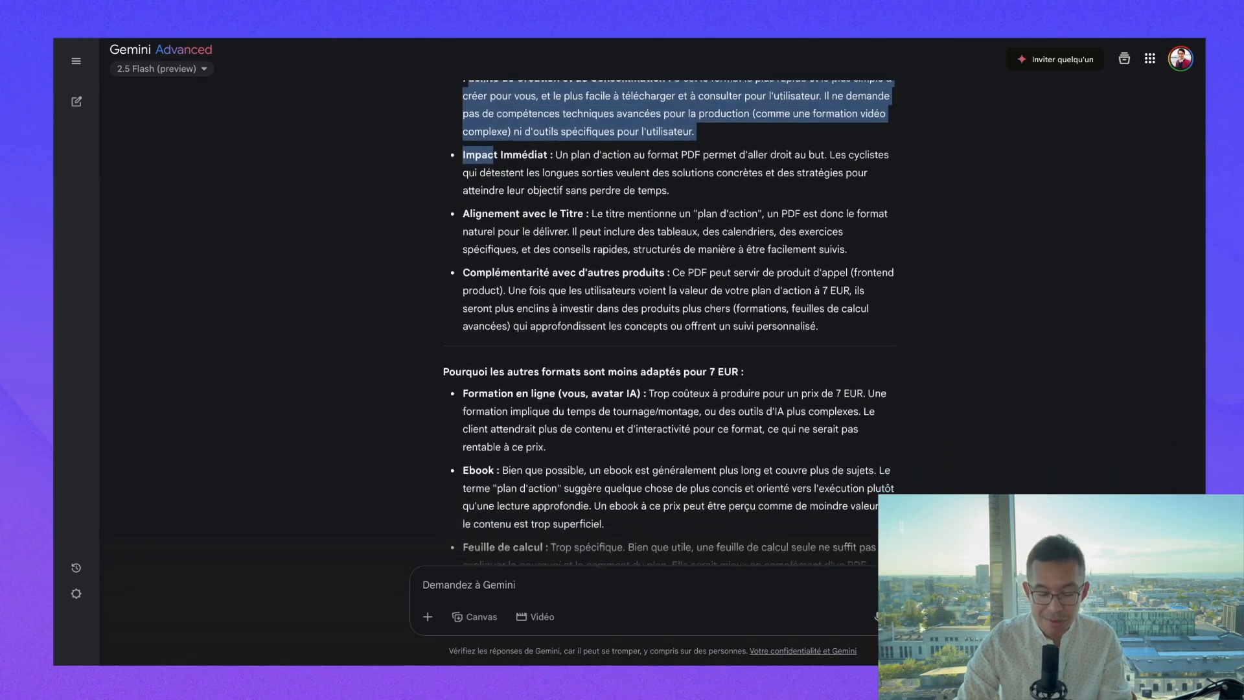
scroll(529, 360, down, 1)
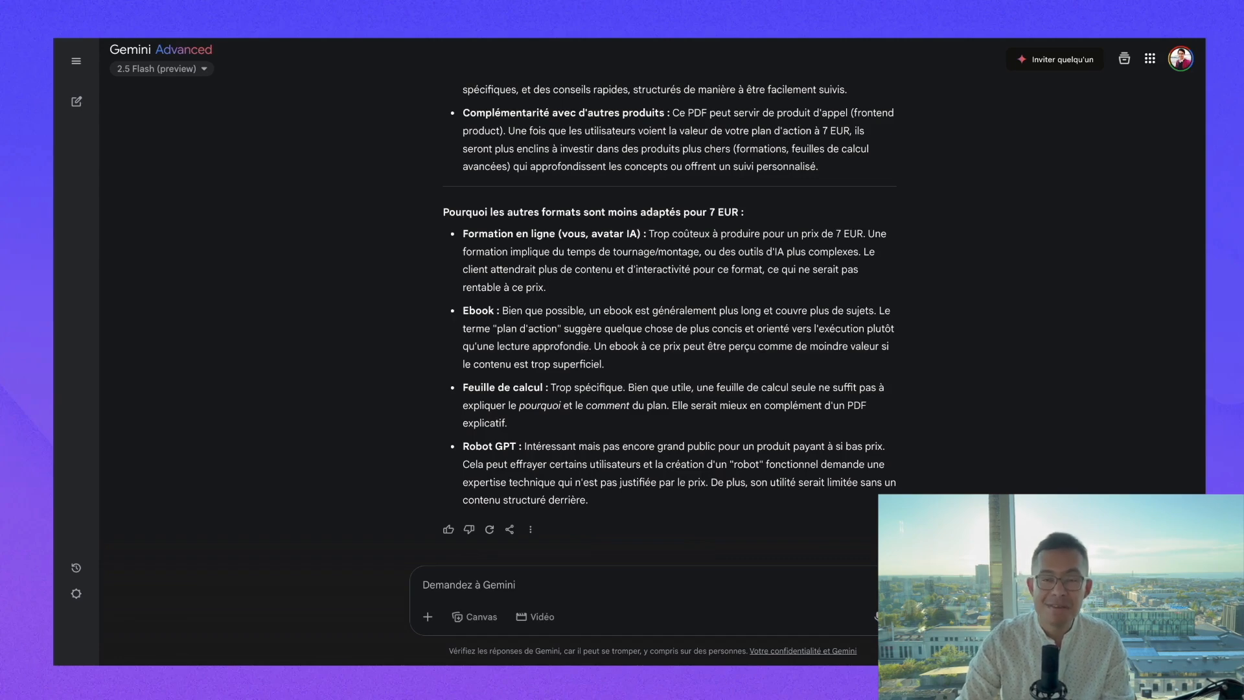
scroll(544, 361, up, 4)
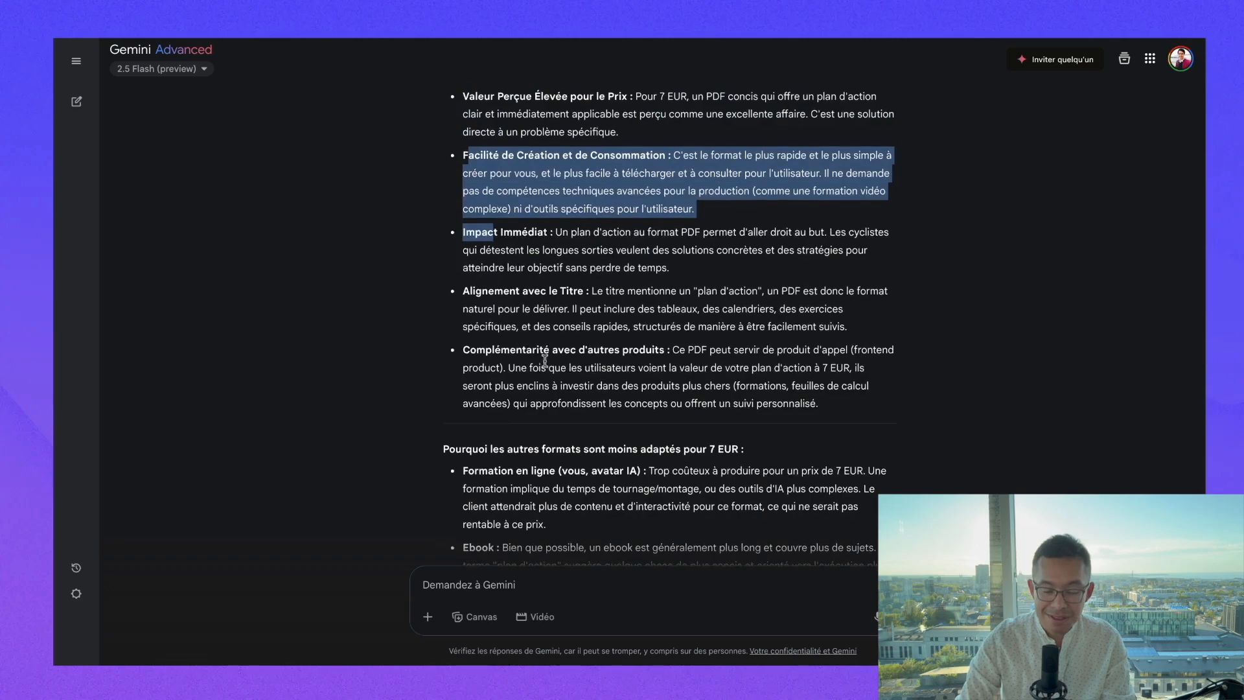
scroll(625, 351, up, 3)
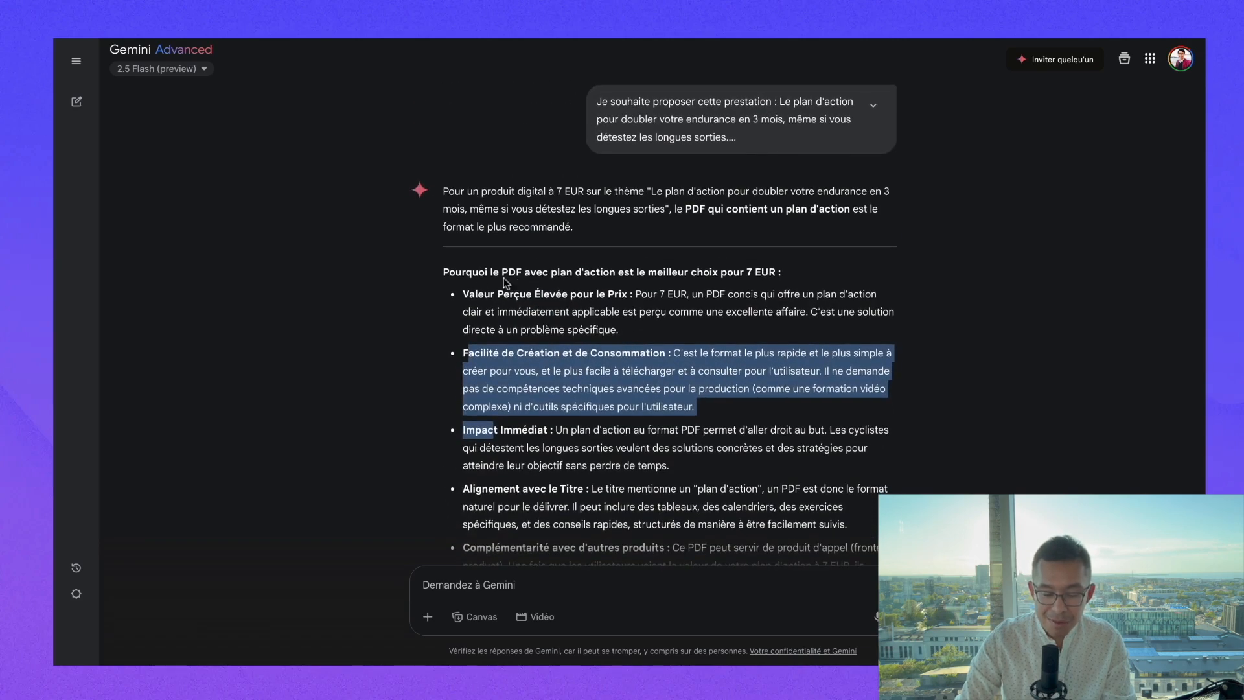
drag(430, 272, 441, 277)
click(440, 277)
scroll(647, 324, down, 4)
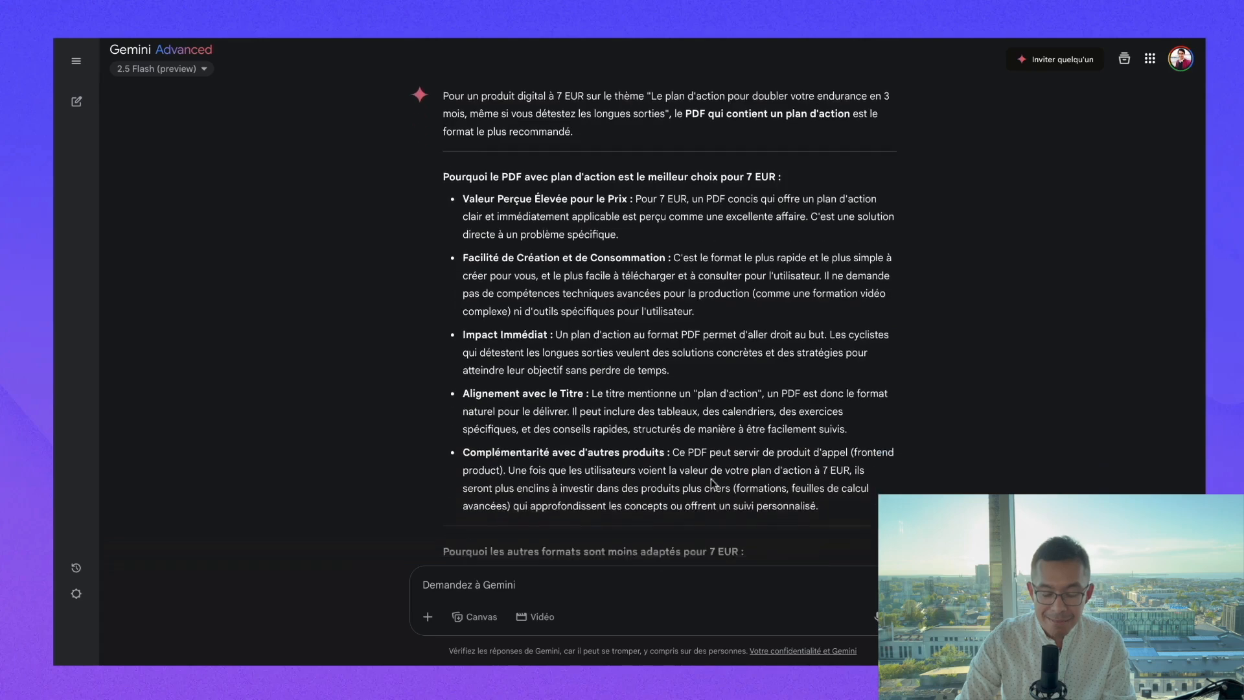
scroll(731, 292, up, 3)
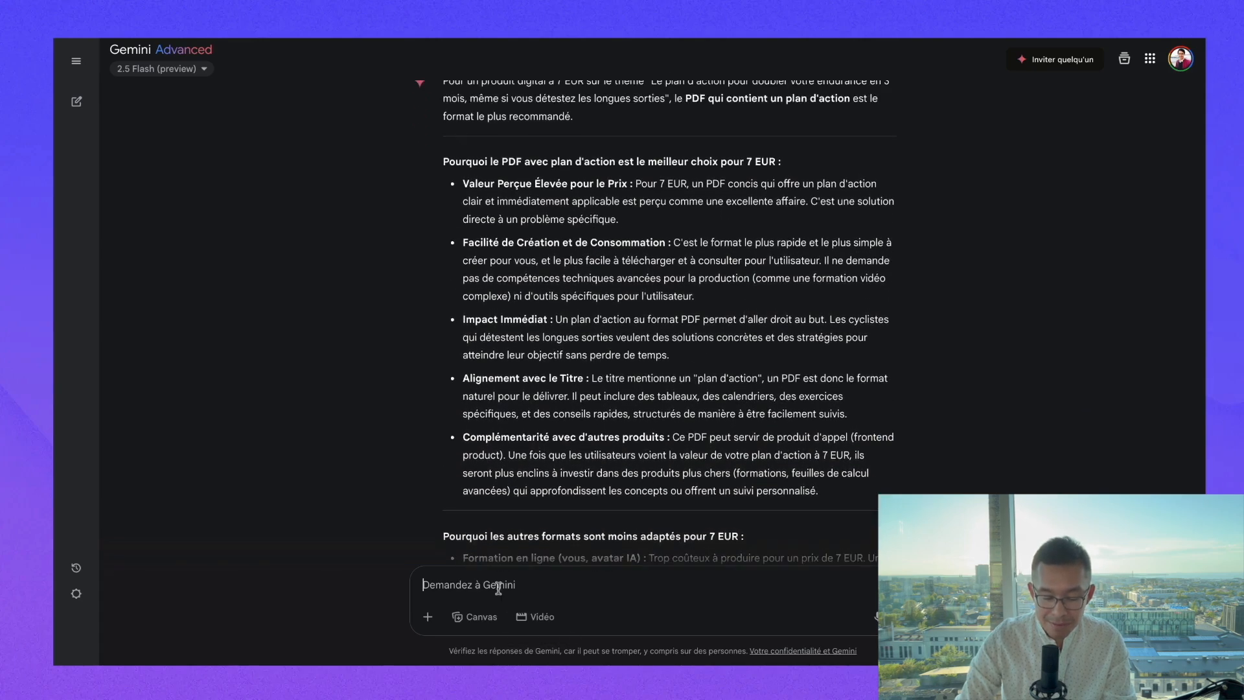
Write a new Gemini prompt beginning "Donne un plan pour le PDF pour le sujet suivant".
click(498, 588)
text(Donne un)
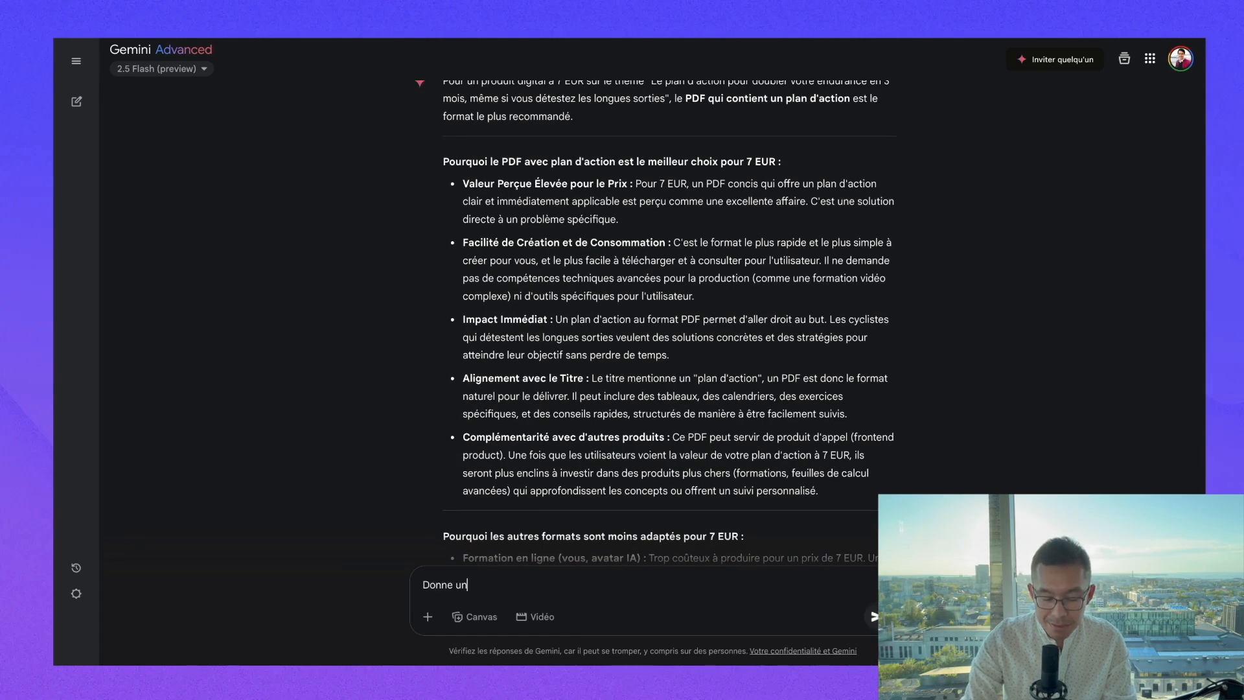
text( plan p)
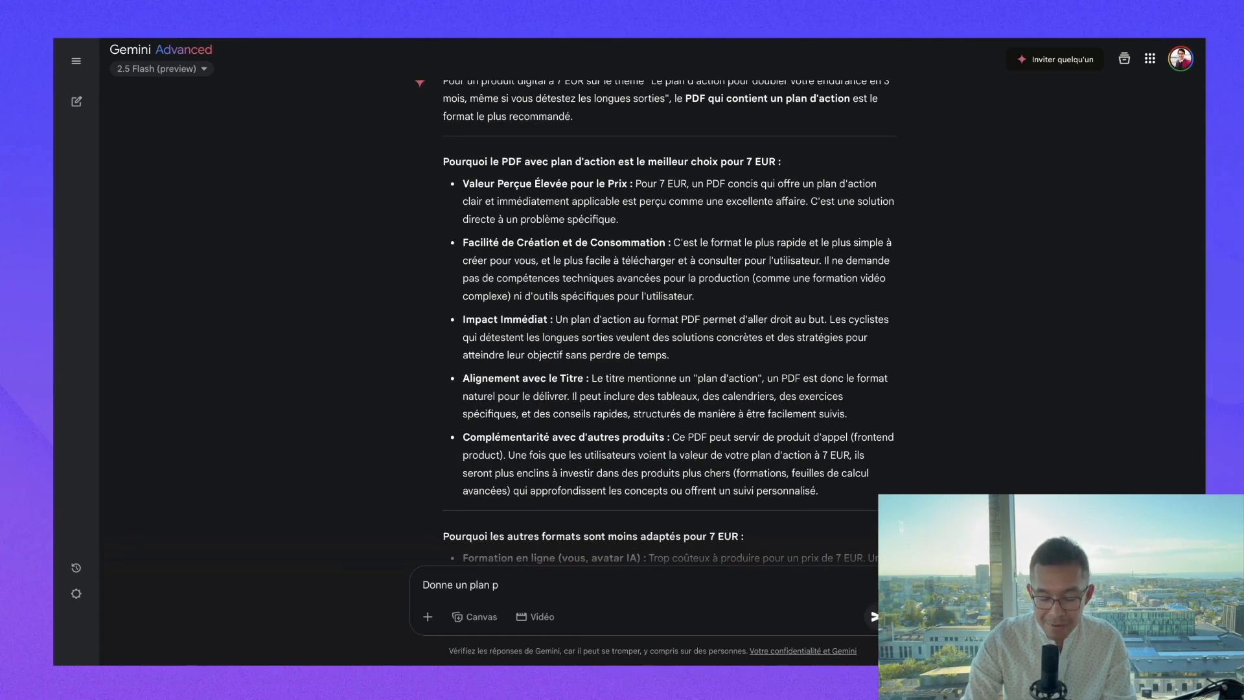
text(our le PDF)
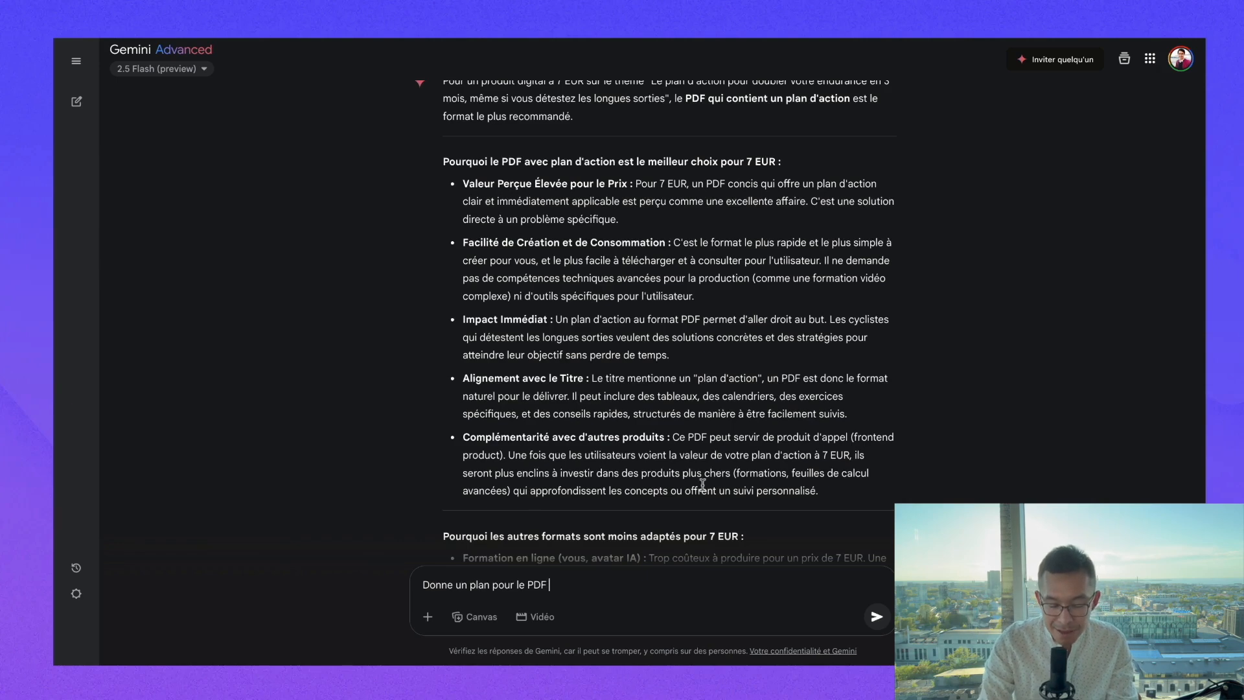
text(pour le sujet suivant)
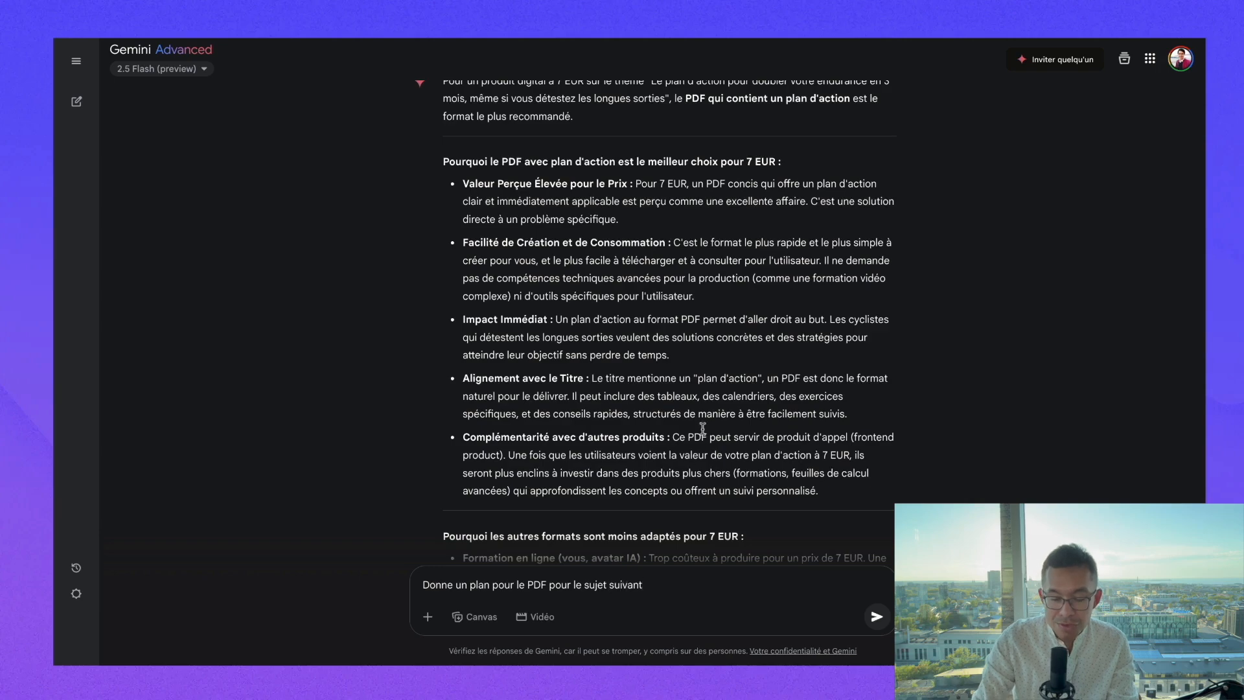
Expand the earlier format prompt and copy its title, "Le plan d'action pour doubler votre endurance en 3 mois, même si vous détestez les longues sorties.".
scroll(701, 430, up, 5)
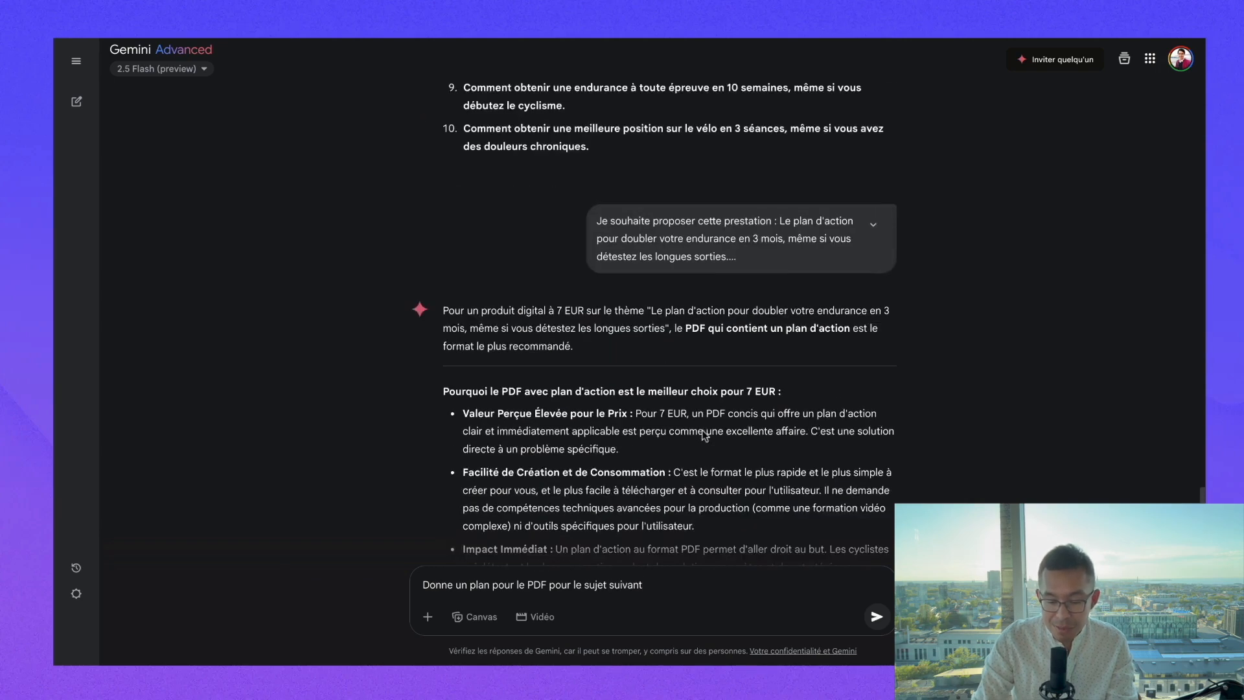
scroll(704, 435, up, 2)
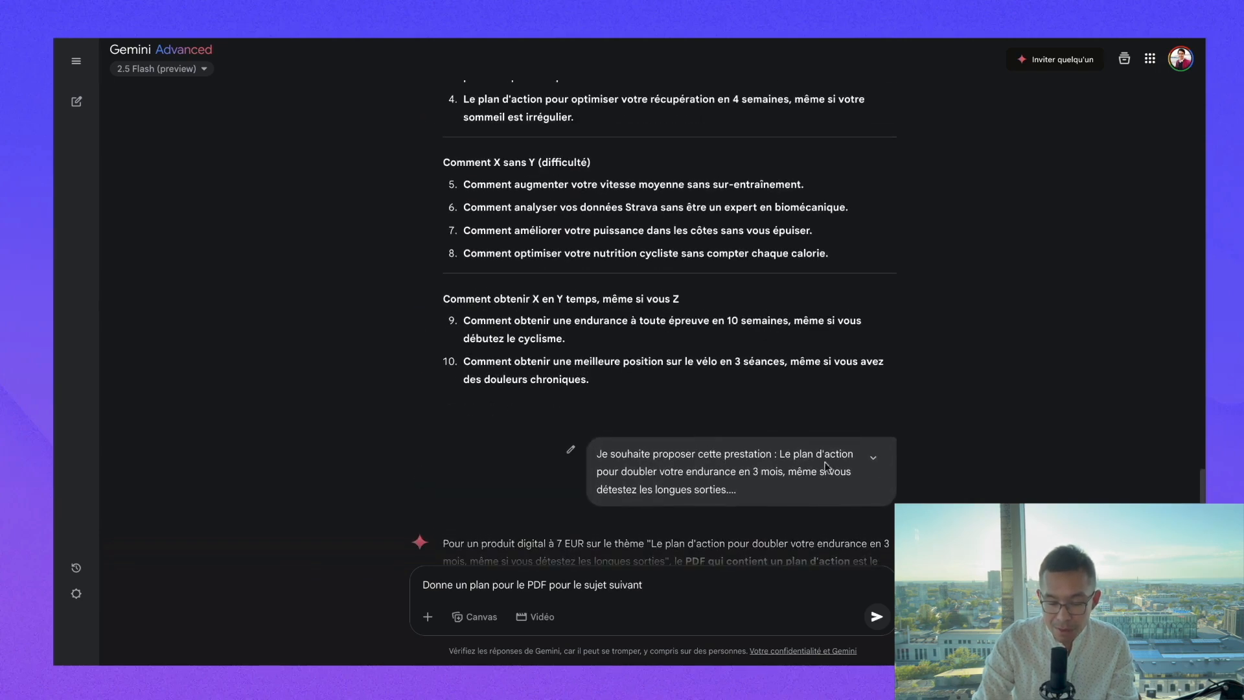
click(874, 460)
drag(779, 454, 795, 517)
key(ctrl+c)
Paste the copied title in quotation marks at the end of the outline prompt and submit it.
scroll(794, 501, down, 2)
click(700, 589)
text(")
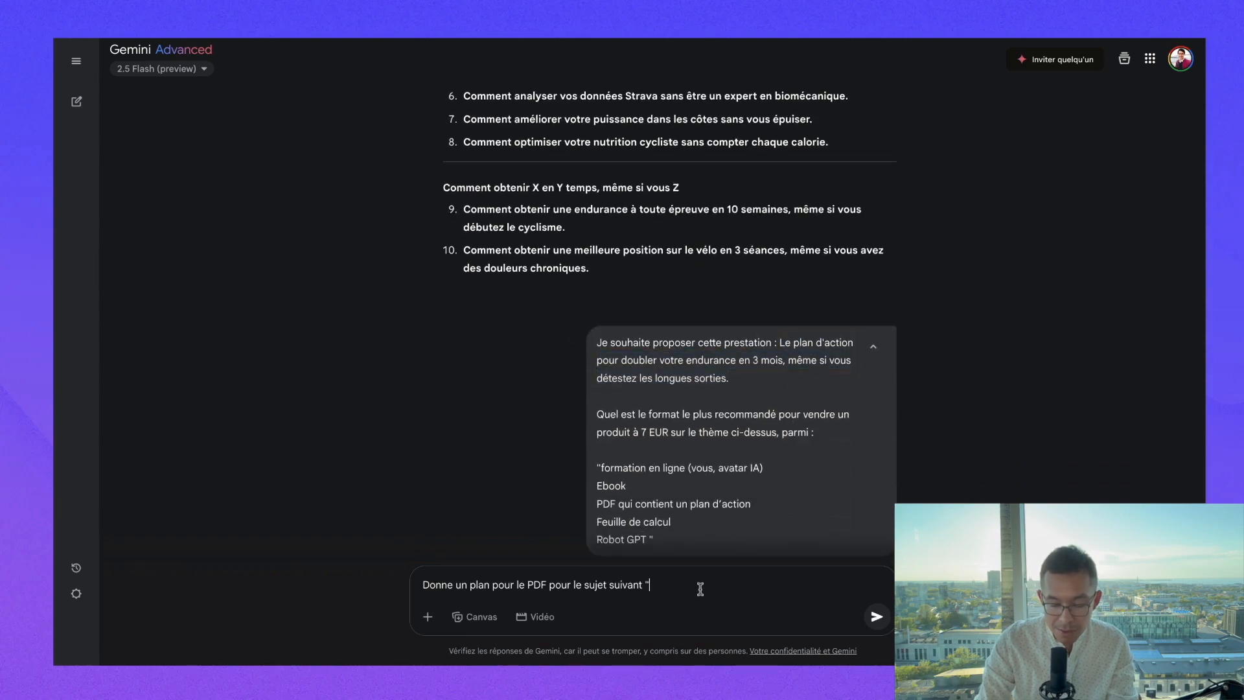
key(ctrl+v)
text(")
key(Return)
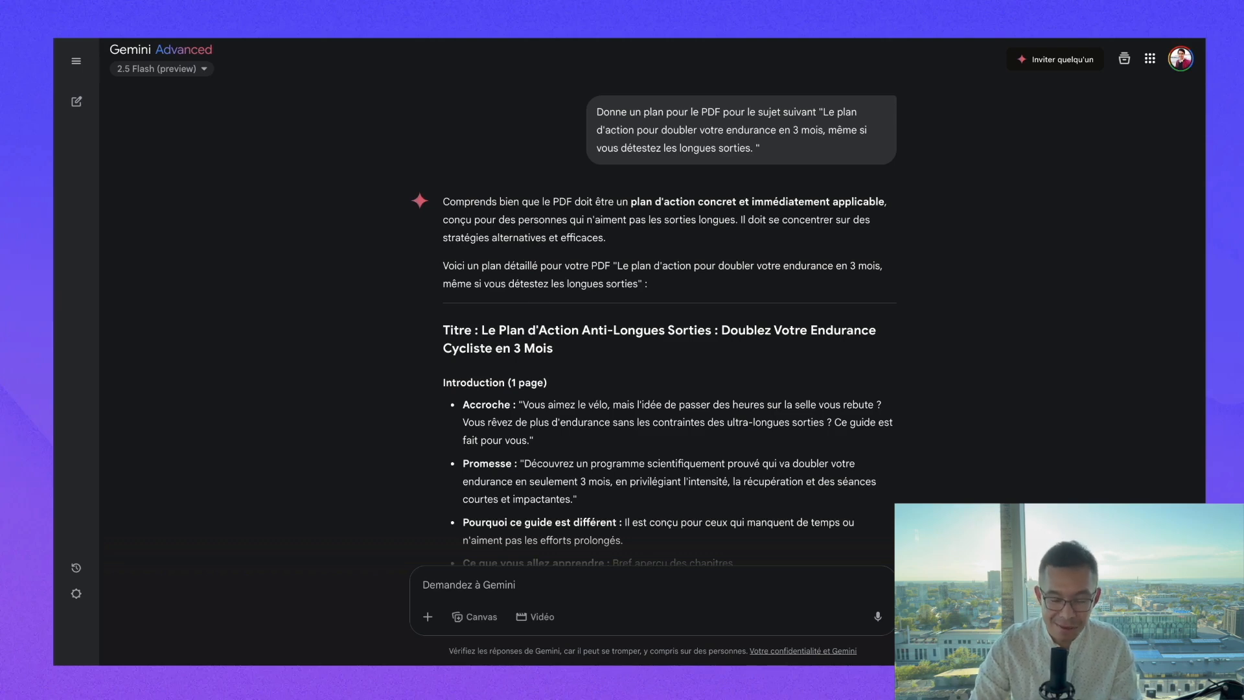
Read through Gemini's PDF outline, from the title and introduction to the chapters and conclusion.
scroll(619, 412, down, 3)
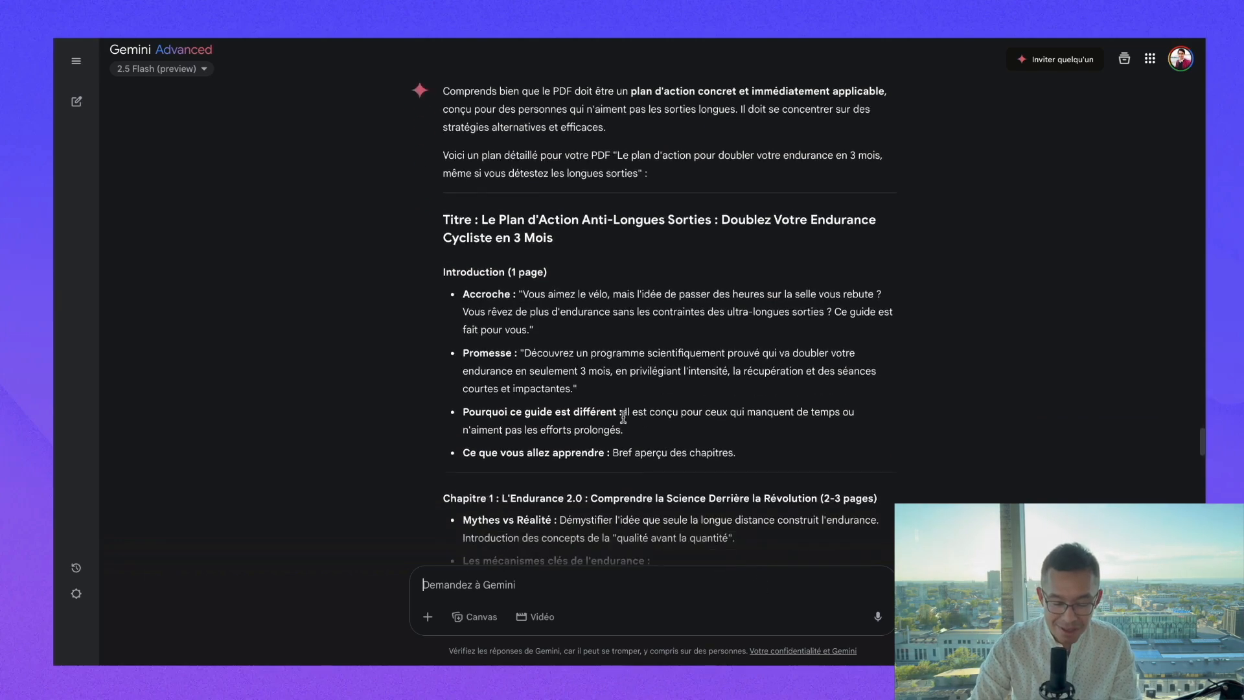
scroll(473, 211, down, 5)
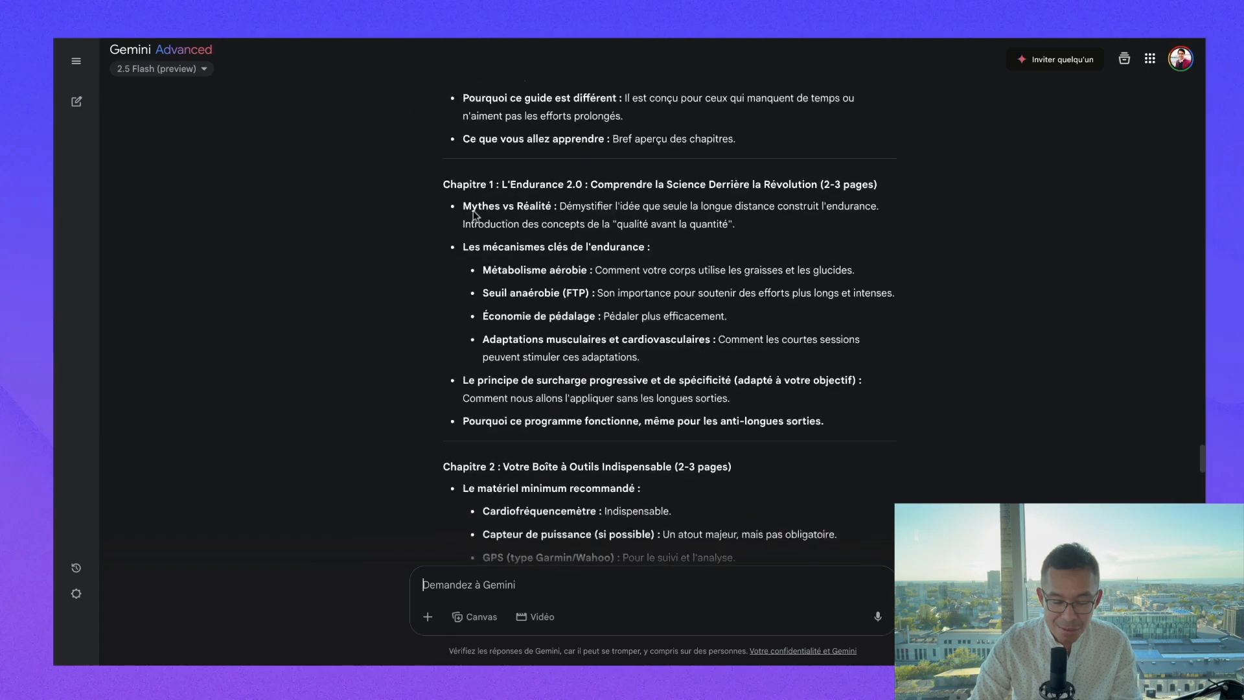
scroll(523, 408, down, 5)
scroll(523, 408, down, 15)
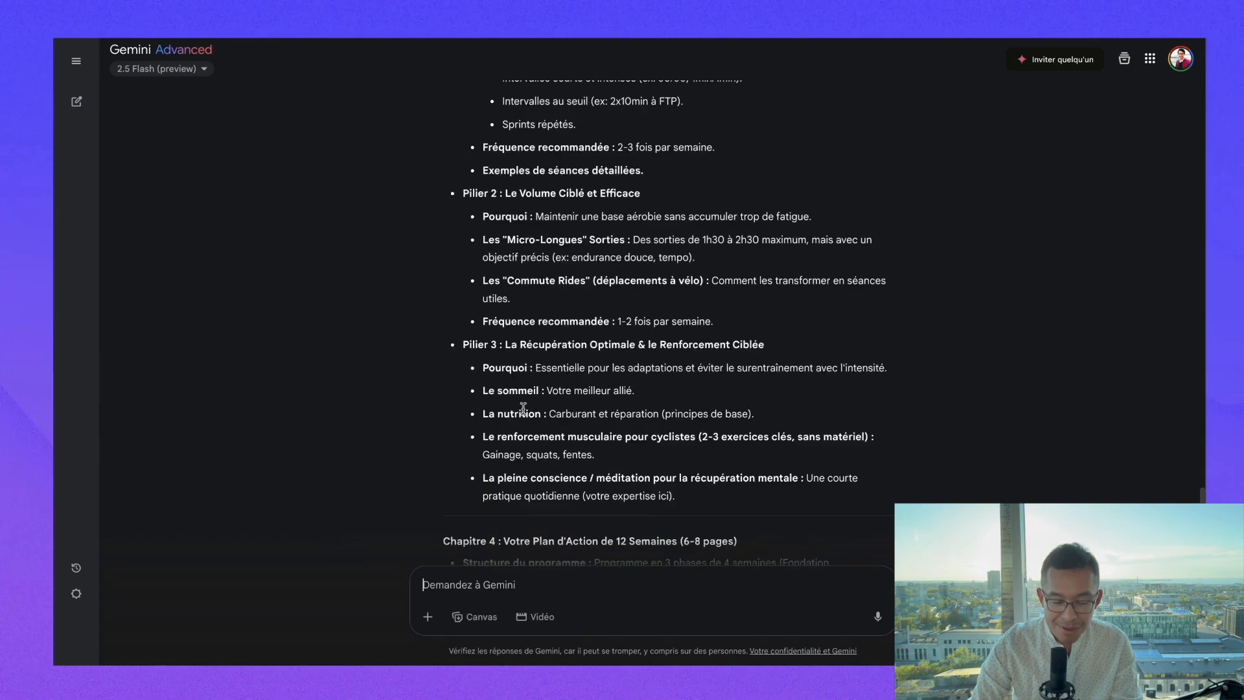
scroll(523, 408, down, 4)
scroll(500, 325, up, 8)
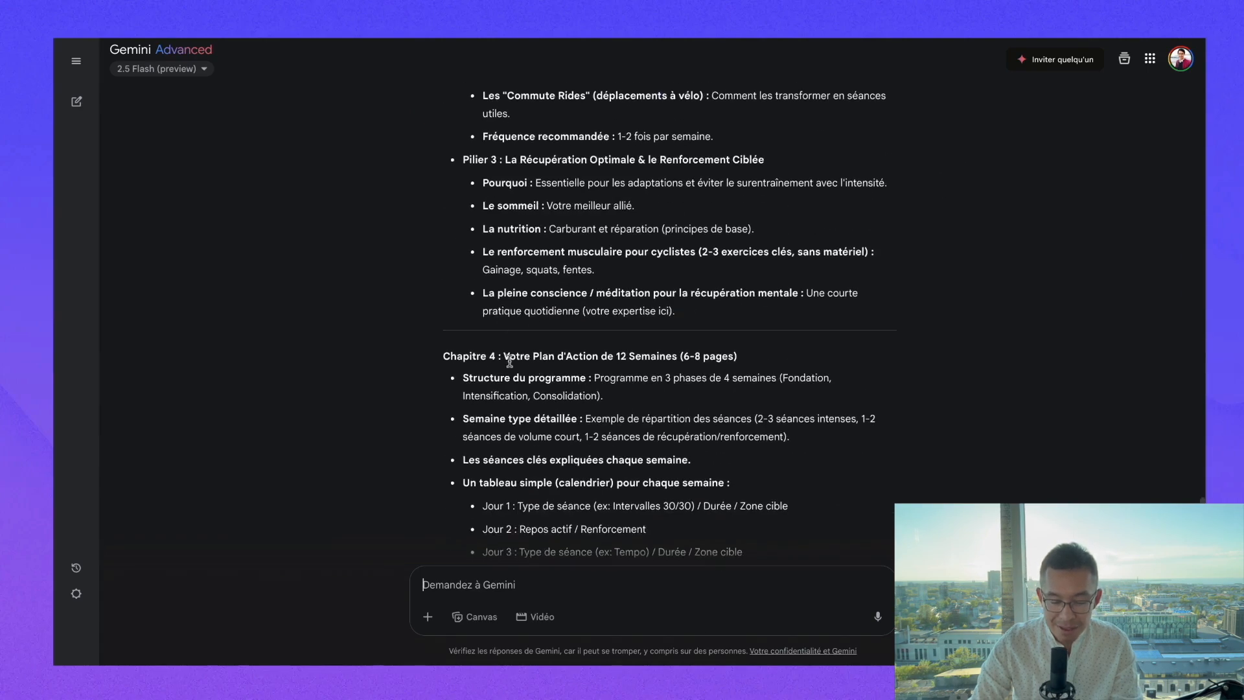
scroll(509, 360, up, 2)
scroll(519, 235, up, 10)
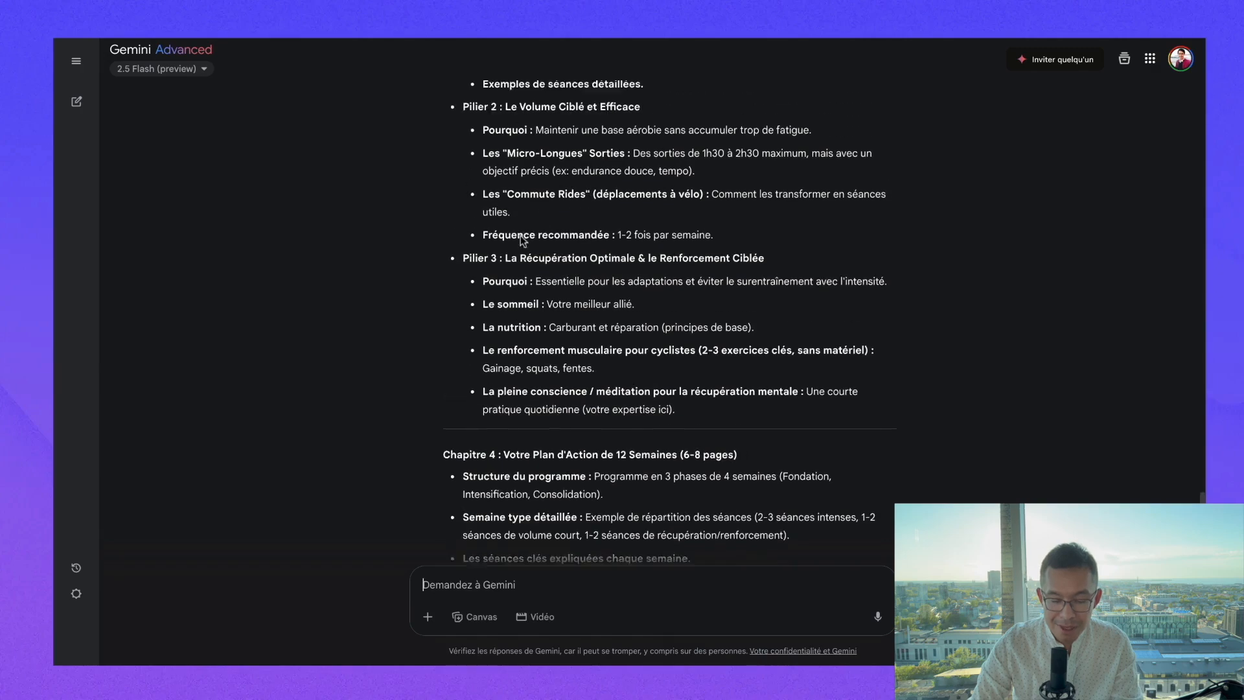
scroll(526, 217, up, 10)
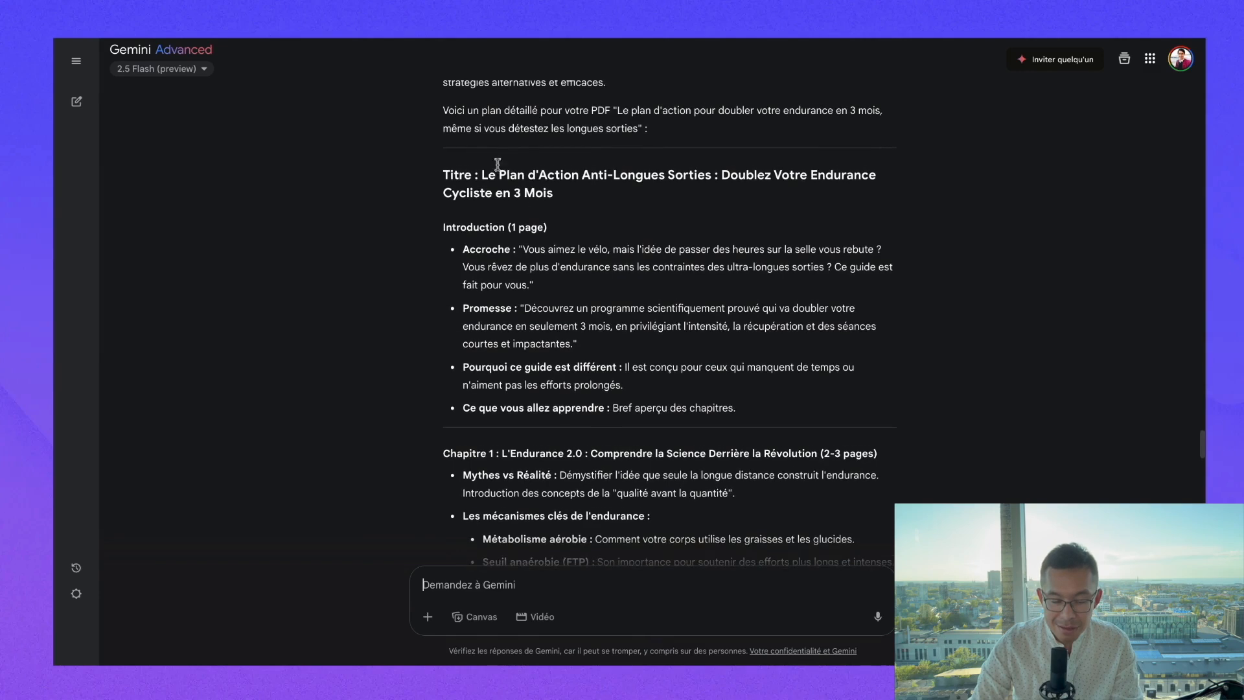
scroll(636, 277, down, 1)
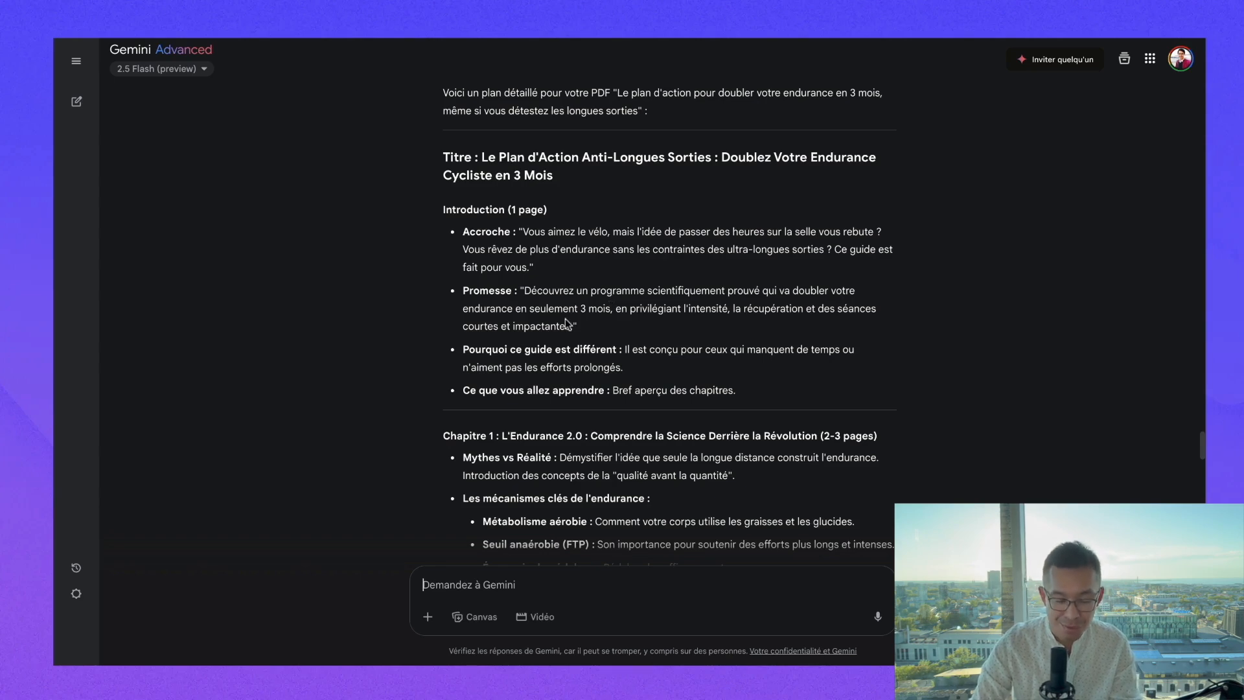
scroll(565, 324, down, 1)
scroll(447, 400, down, 20)
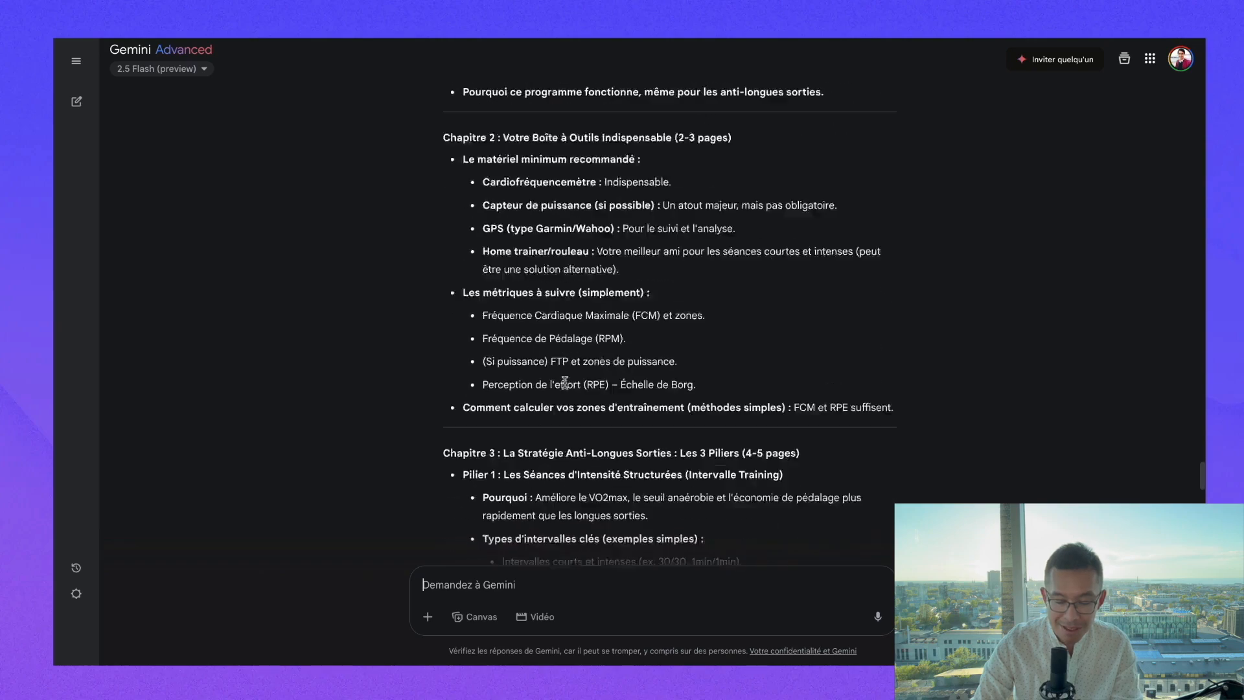
scroll(669, 317, down, 4)
scroll(669, 317, up, 20)
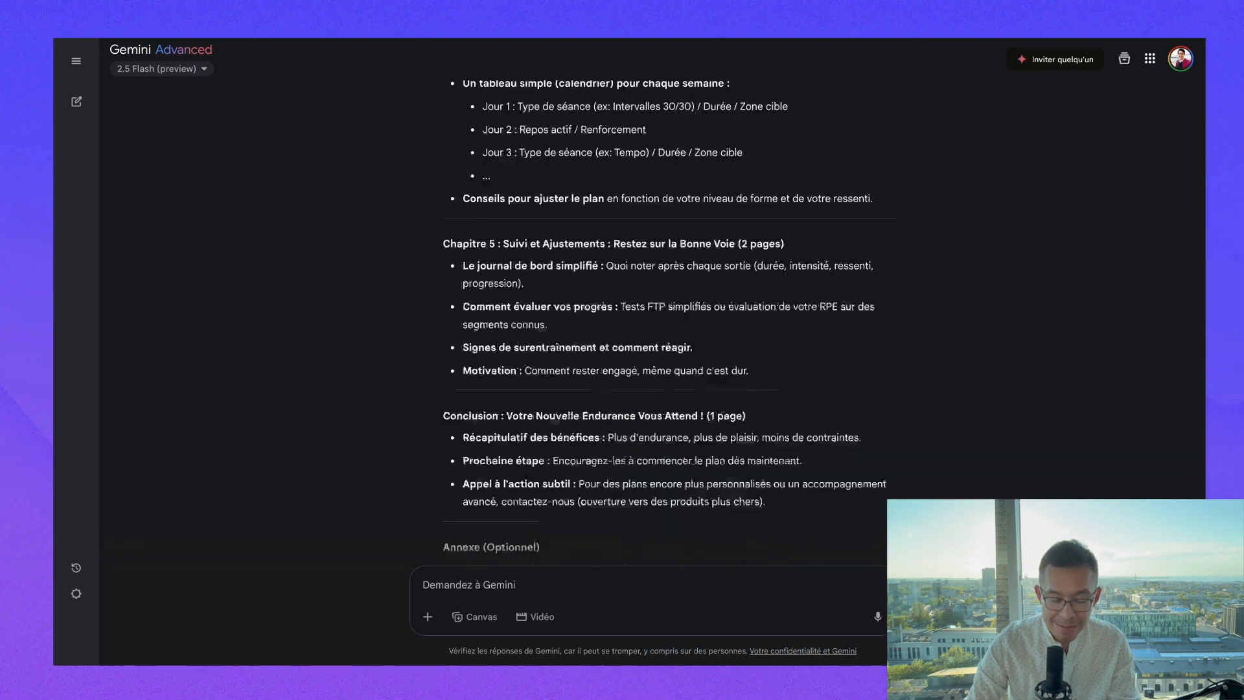
scroll(482, 413, up, 2)
scroll(481, 412, down, 4)
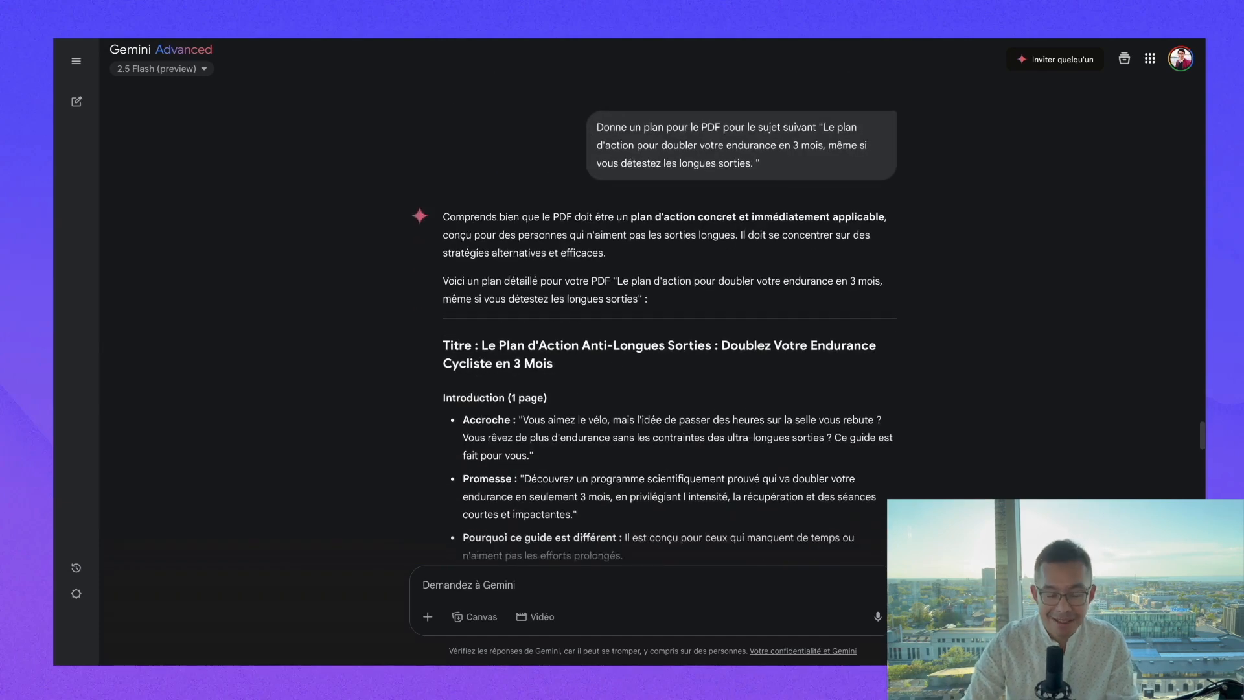
Begin a new prompt with "Développe le paragraphe suivant :" followed by an opening quotation mark.
scroll(512, 389, down, 1)
click(521, 572)
text(Dé)
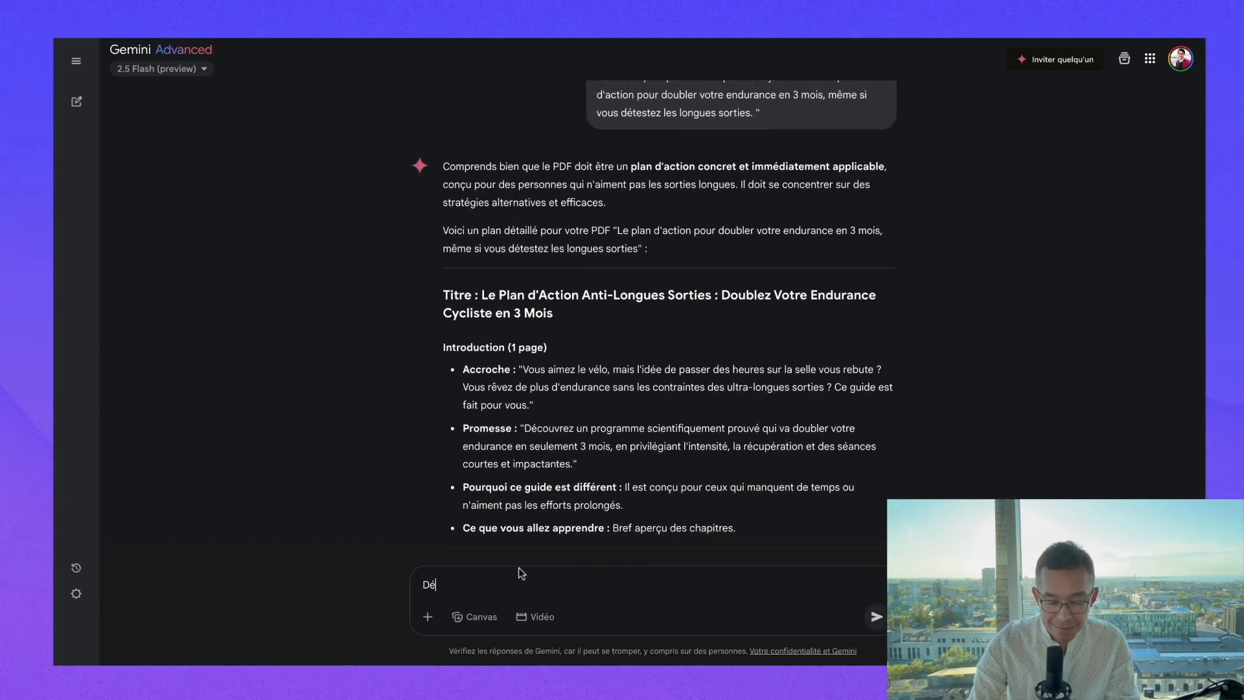
text(ceeloppe le paragraphe sui)
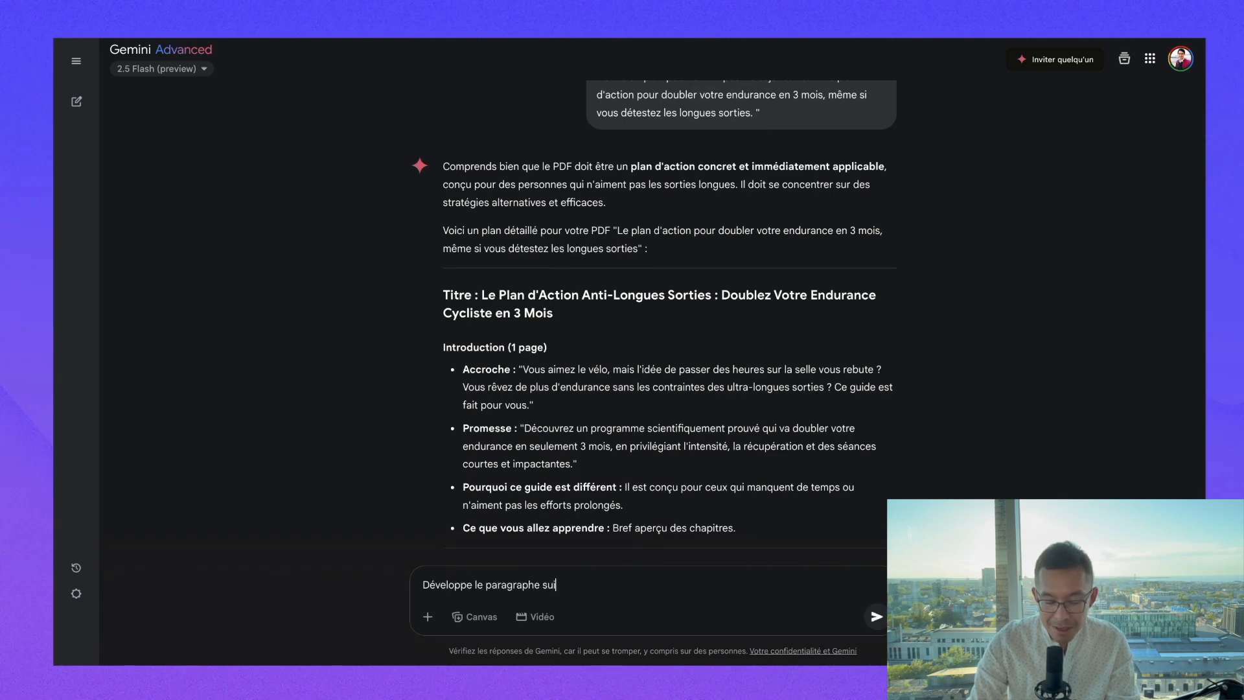
text(vant : ")
Copy the whole Chapitre 1 section from the outline and paste it after the opening quotation mark in the prompt.
scroll(572, 436, down, 10)
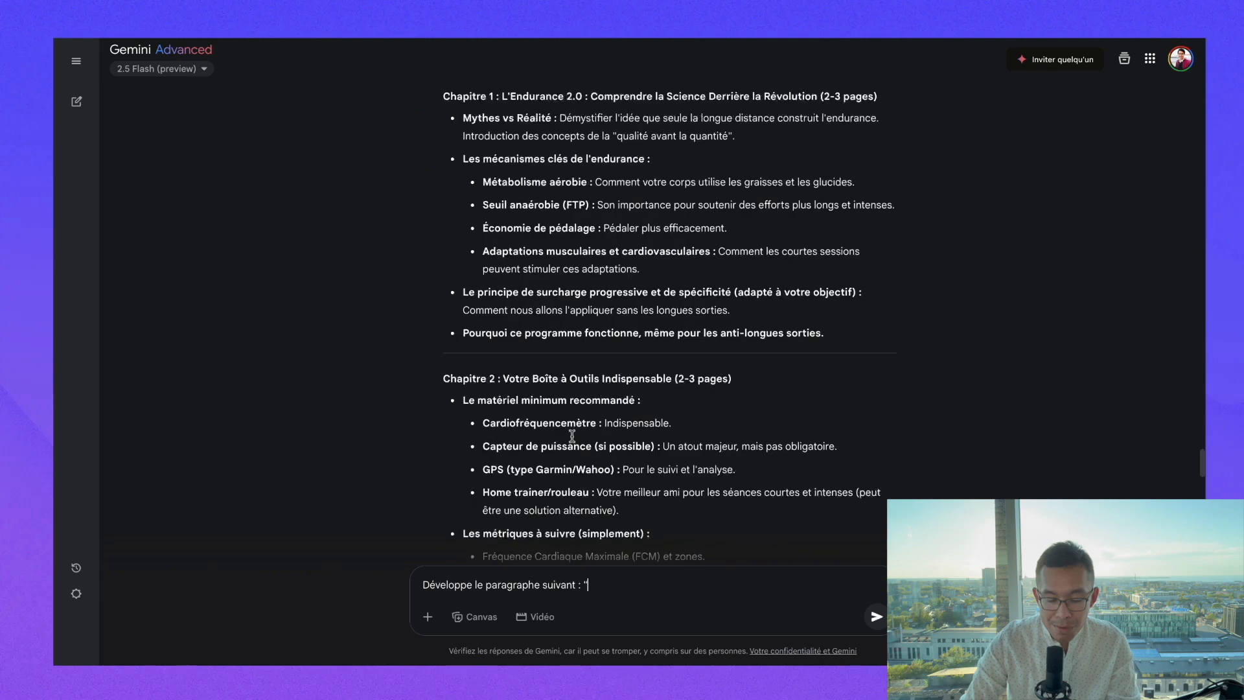
scroll(572, 436, up, 1)
drag(447, 126, 824, 362)
key(ctrl+c)
click(636, 585)
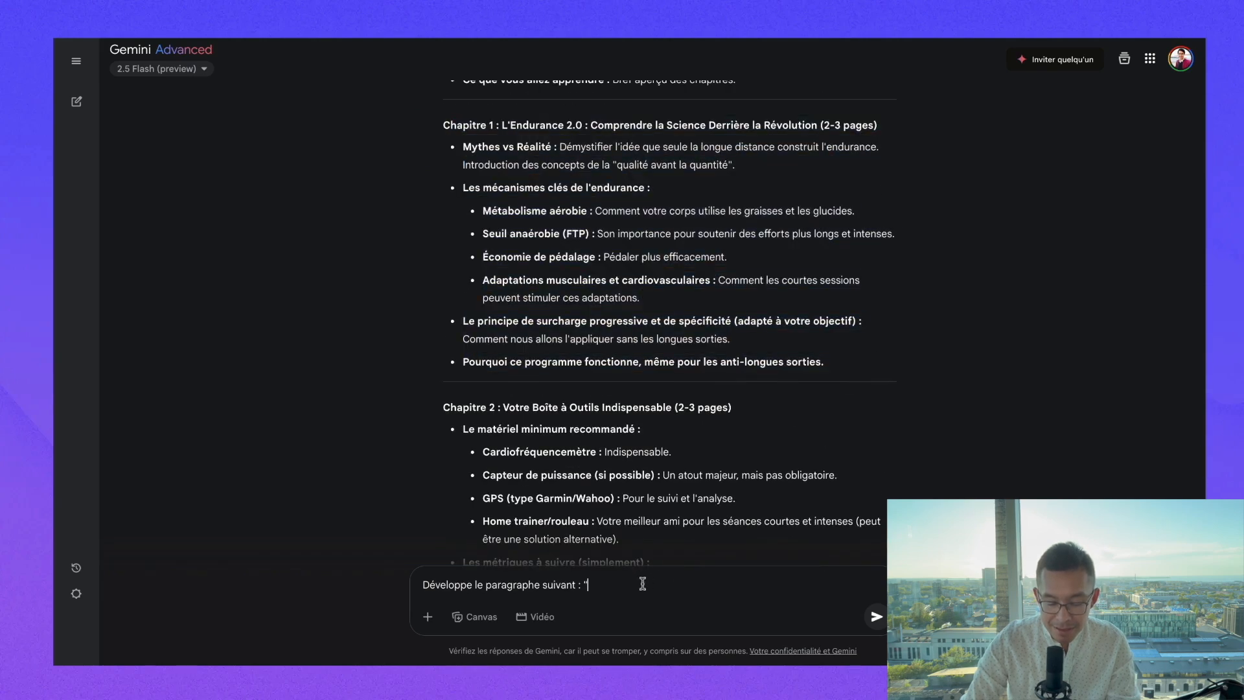
key(ctrl+v)
scroll(619, 542, up, 3)
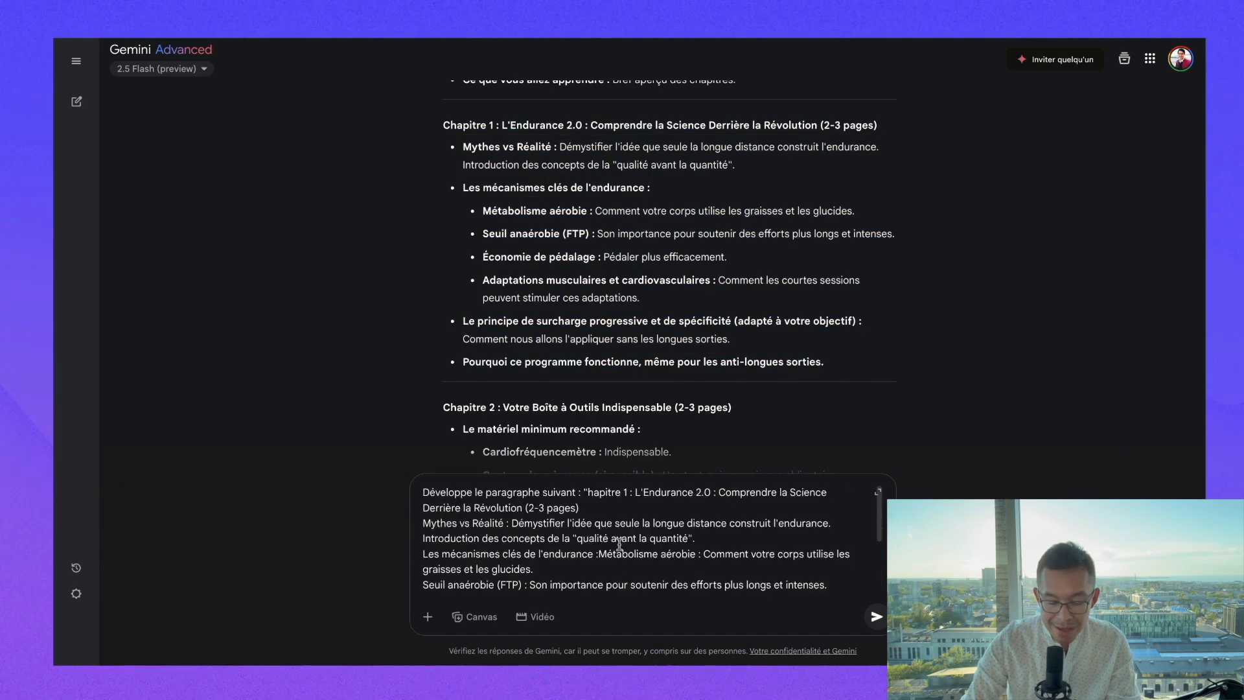
Replace "paragraphe" with "chapitre" in the prompt, add ", afin de l'intégrer dans mon PDF" after "suivant", and submit it.
double_click(541, 492)
key(BackSpace)
text(chapitre)
click(559, 485)
text(,a a)
key(BackSpace)
key(BackSpace)
key(BackSpace)
text(afin de l'inrt)
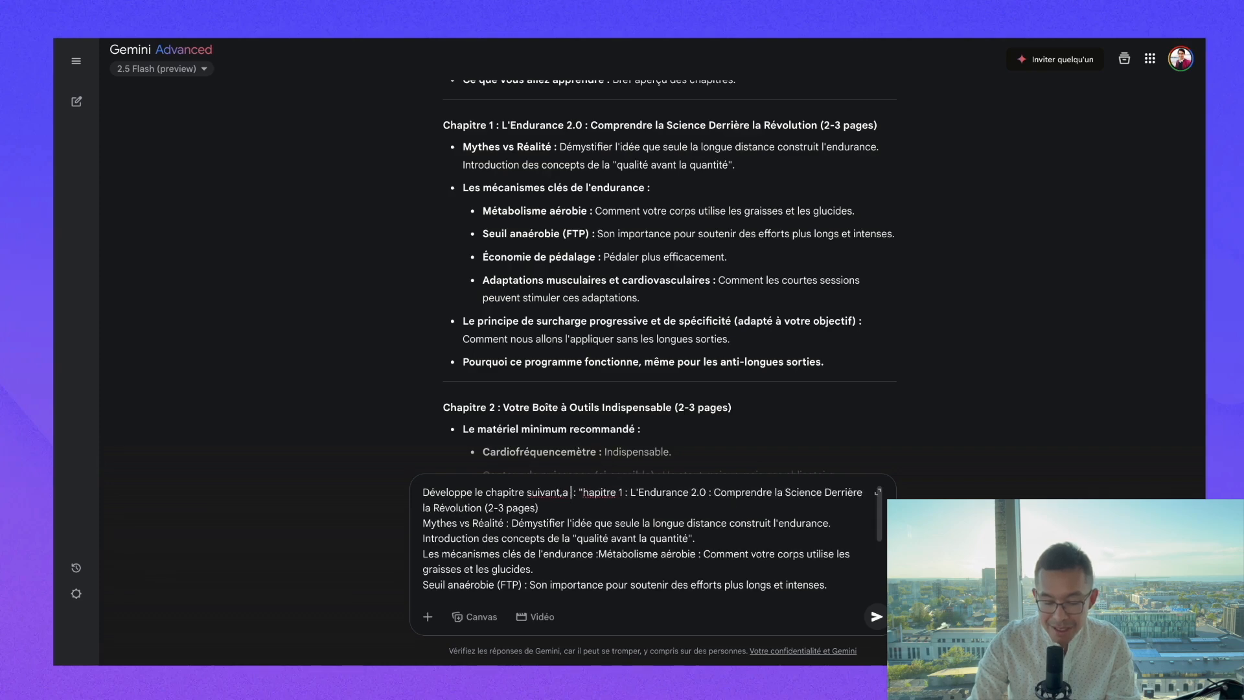
key(BackSpace)
key(BackSpace)
text(tégrer dans mon PDF)
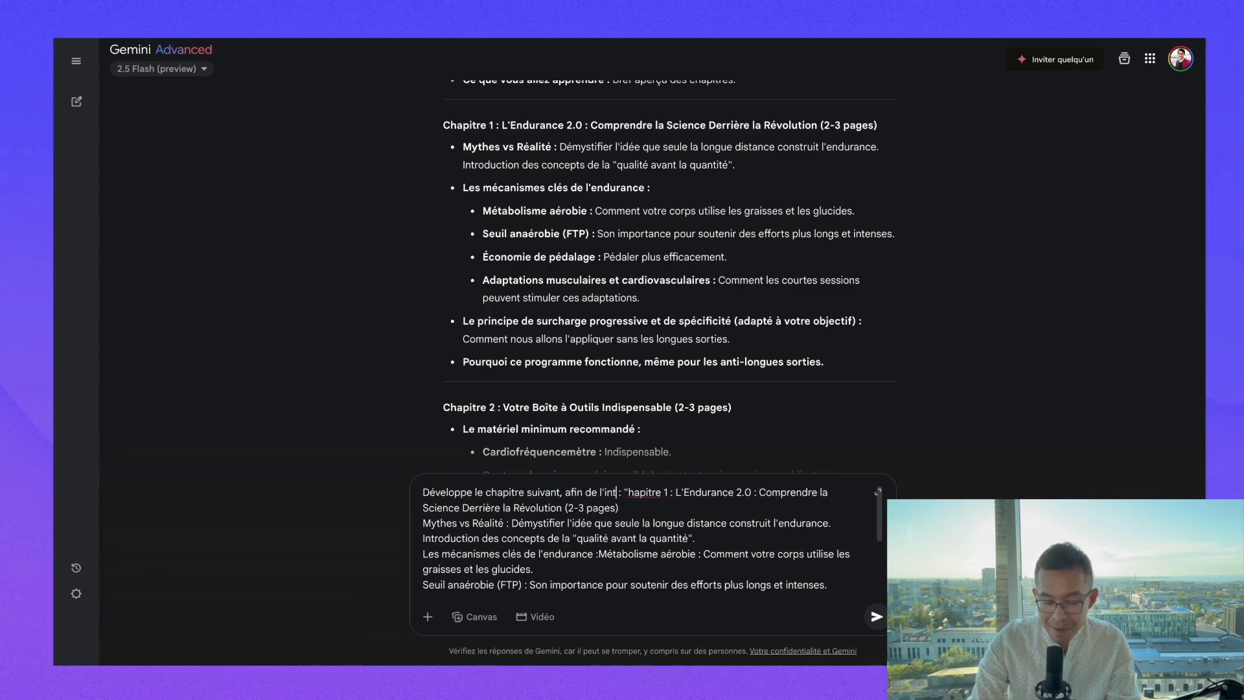
key(Return)
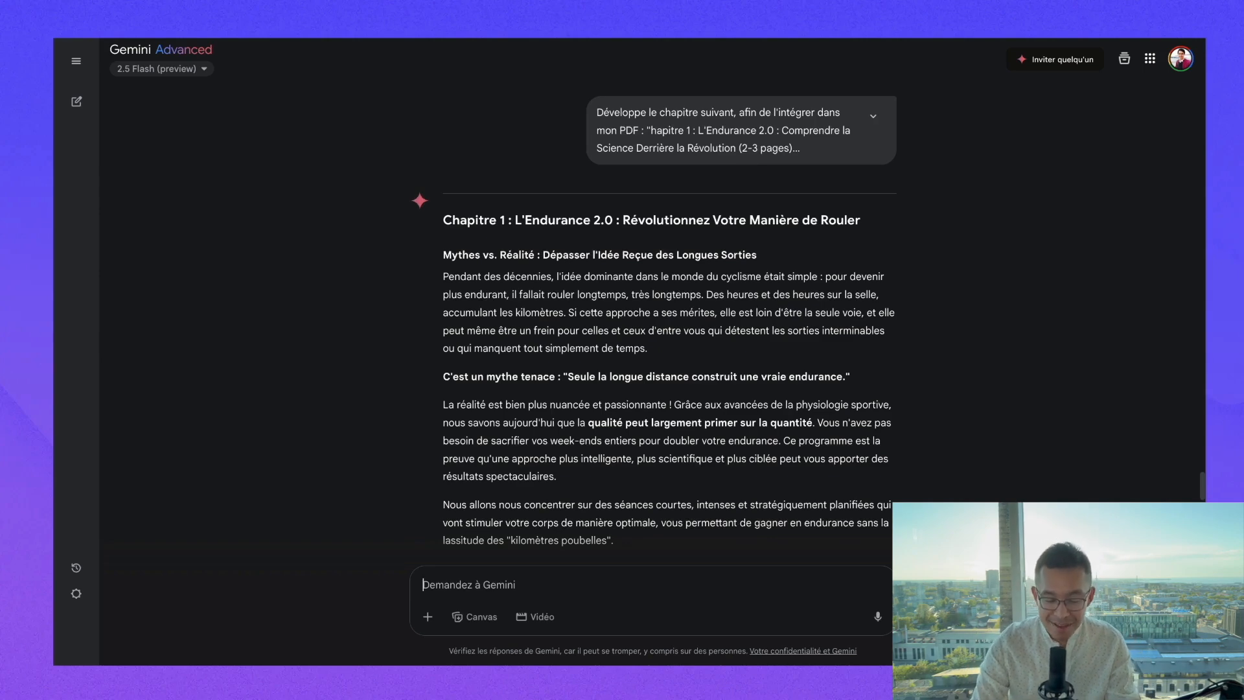
Skim the developed text that Gemini wrote for Chapitre 1.
scroll(622, 409, down, 1)
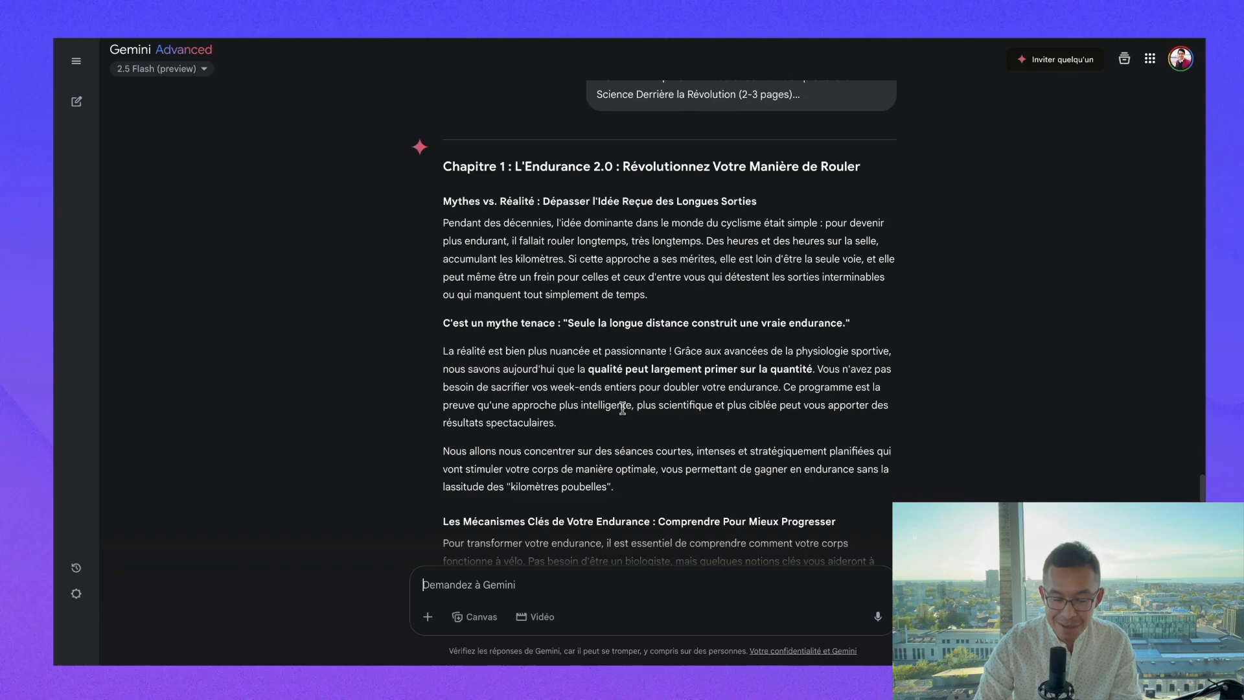
scroll(622, 408, down, 15)
scroll(622, 408, down, 9)
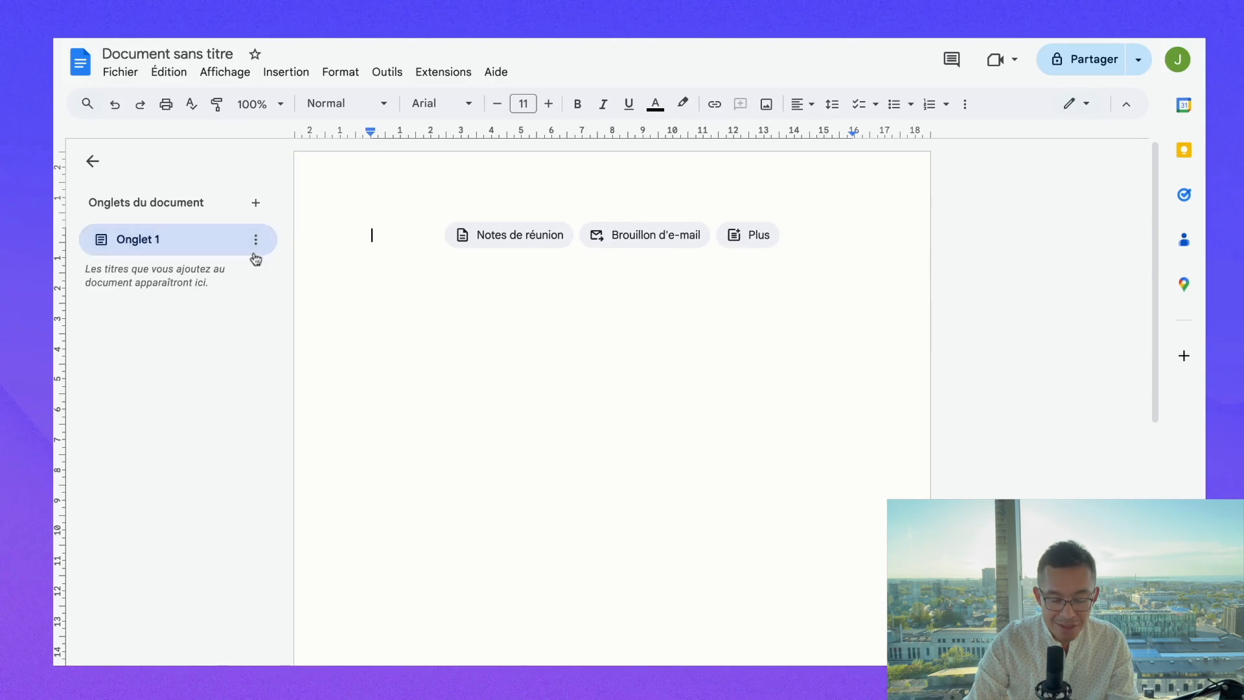
In the blank Google Docs document, rename the first document tab "Plan" and add a second one named "Contenu".
double_click(162, 240)
text(Plan)
key(Return)
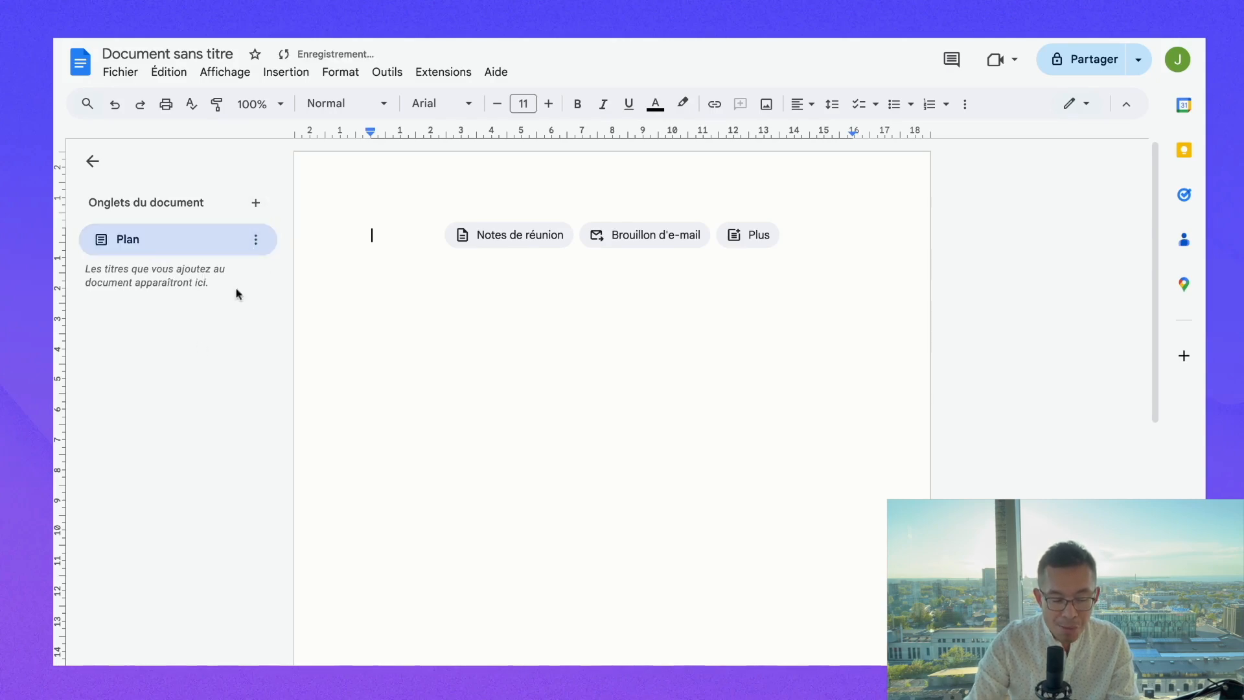
click(257, 204)
double_click(180, 272)
text(Conte)
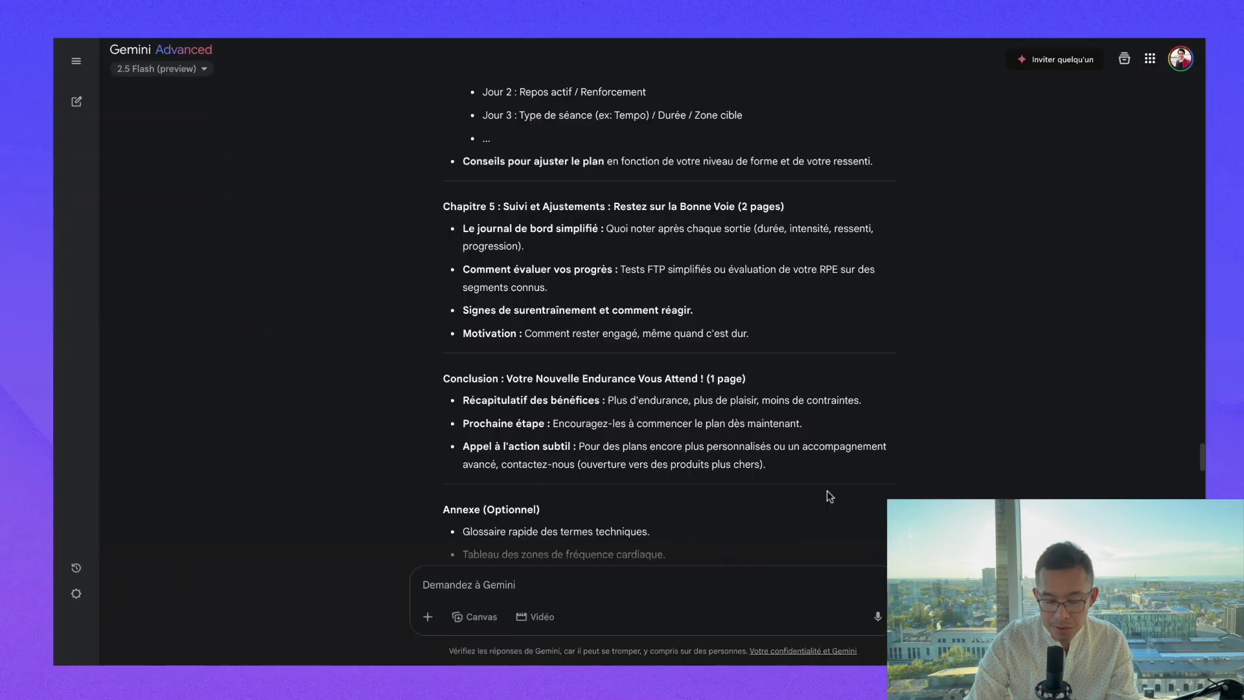
Back in Gemini, select and copy the full PDF outline, from its title through the conclusion.
drag(823, 483, 454, 84)
scroll(511, 318, up, 14)
scroll(490, 196, down, 20)
scroll(491, 196, up, 20)
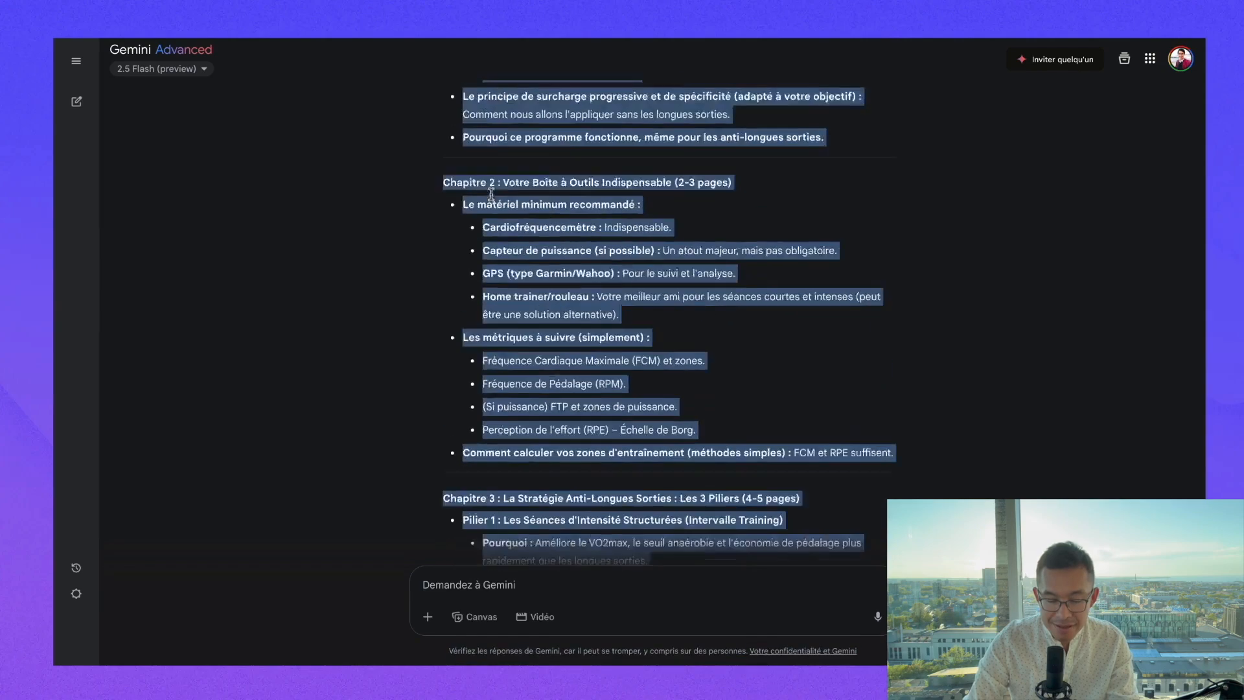
scroll(491, 195, up, 20)
scroll(491, 195, down, 8)
drag(447, 317, 443, 207)
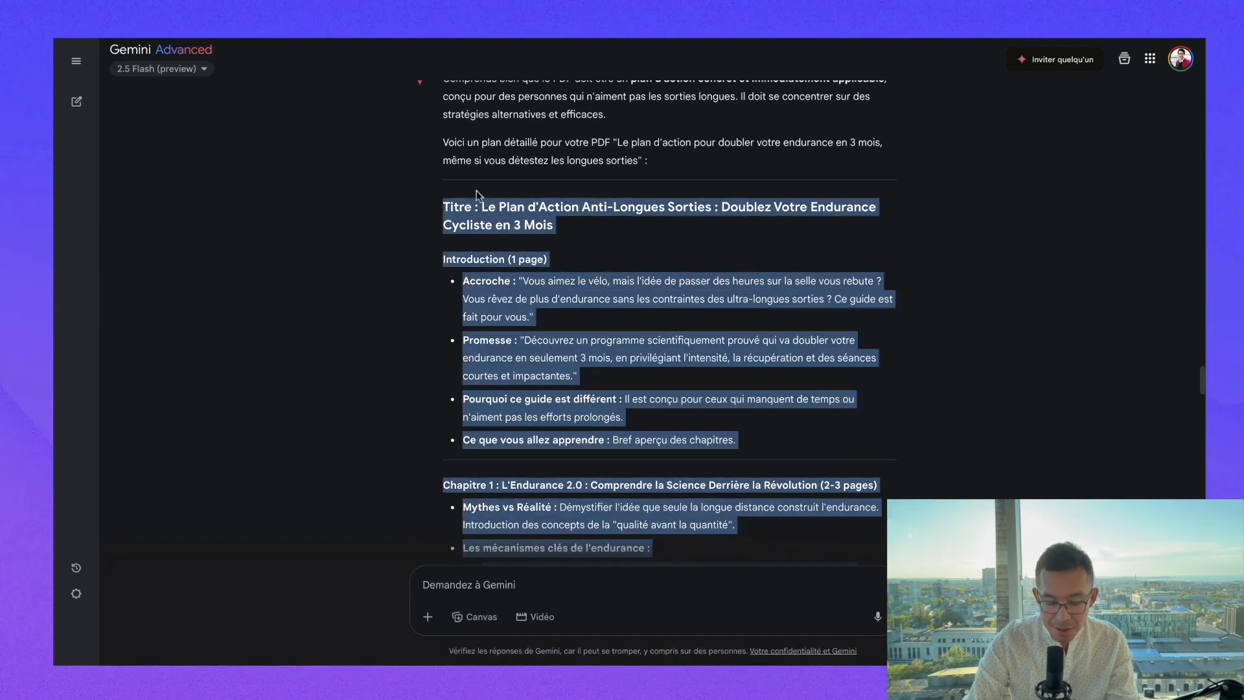
Switch to Google Docs, paste the copied outline into the Plan document tab, and check the two document tabs.
click(926, 19)
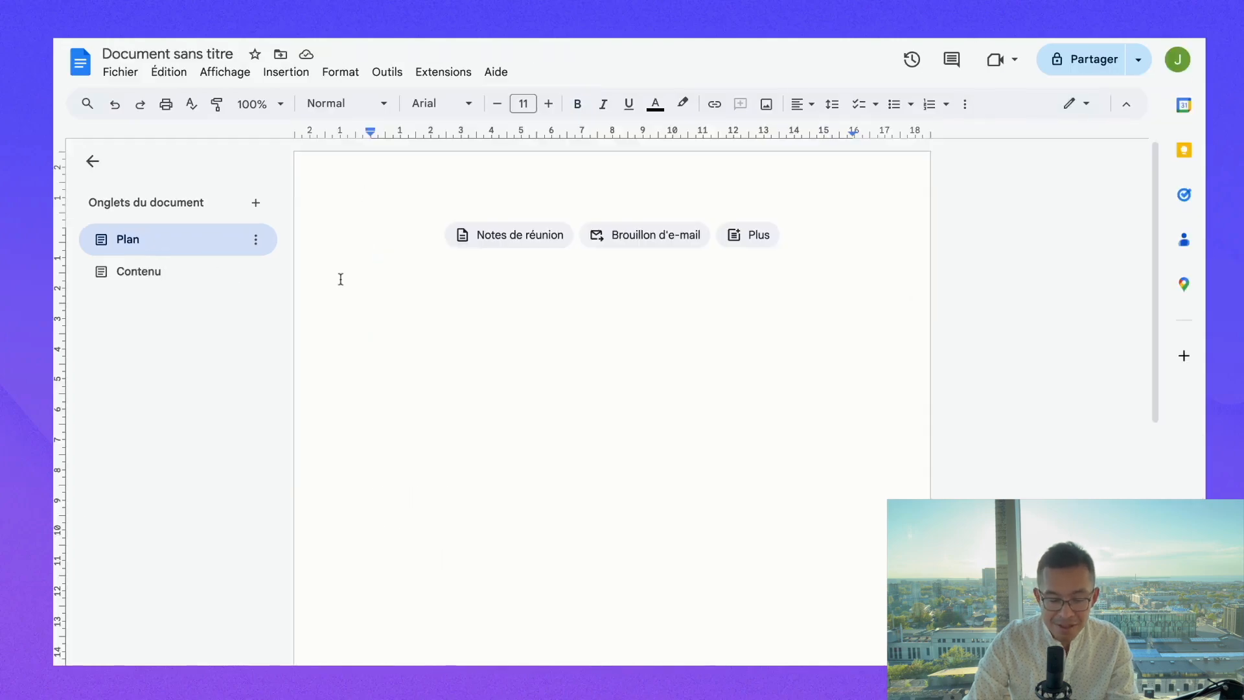
key(ctrl+v)
scroll(443, 329, up, 5)
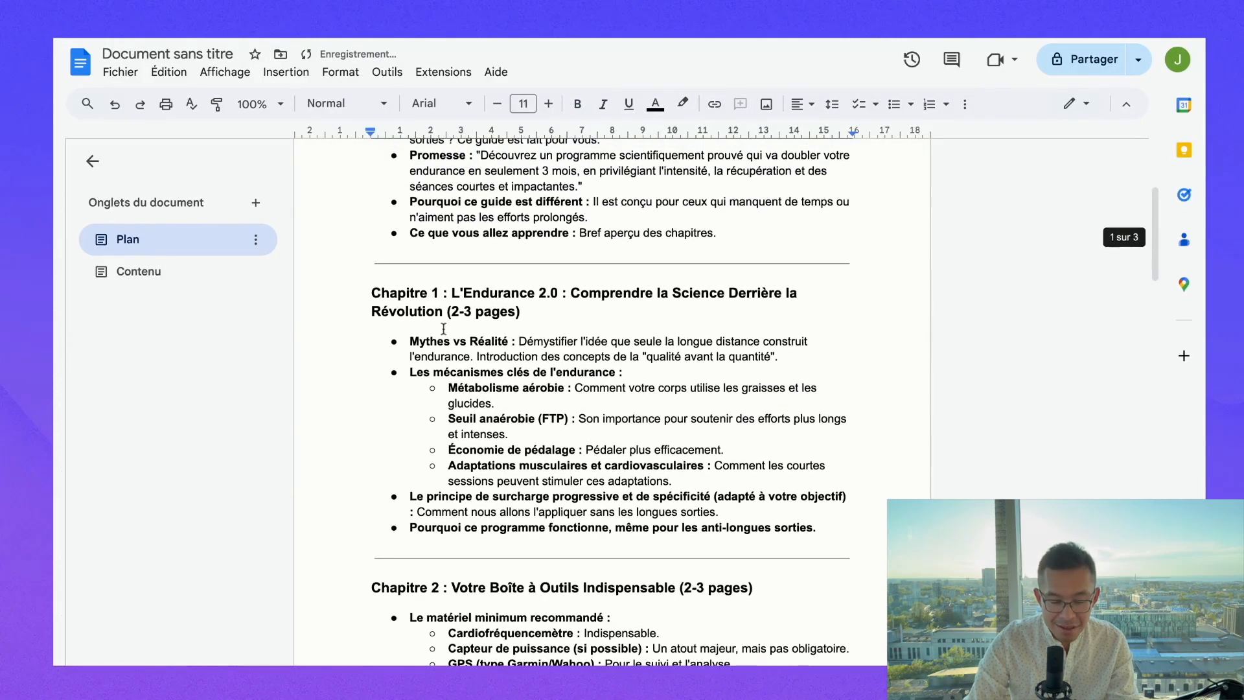
click(183, 283)
click(208, 247)
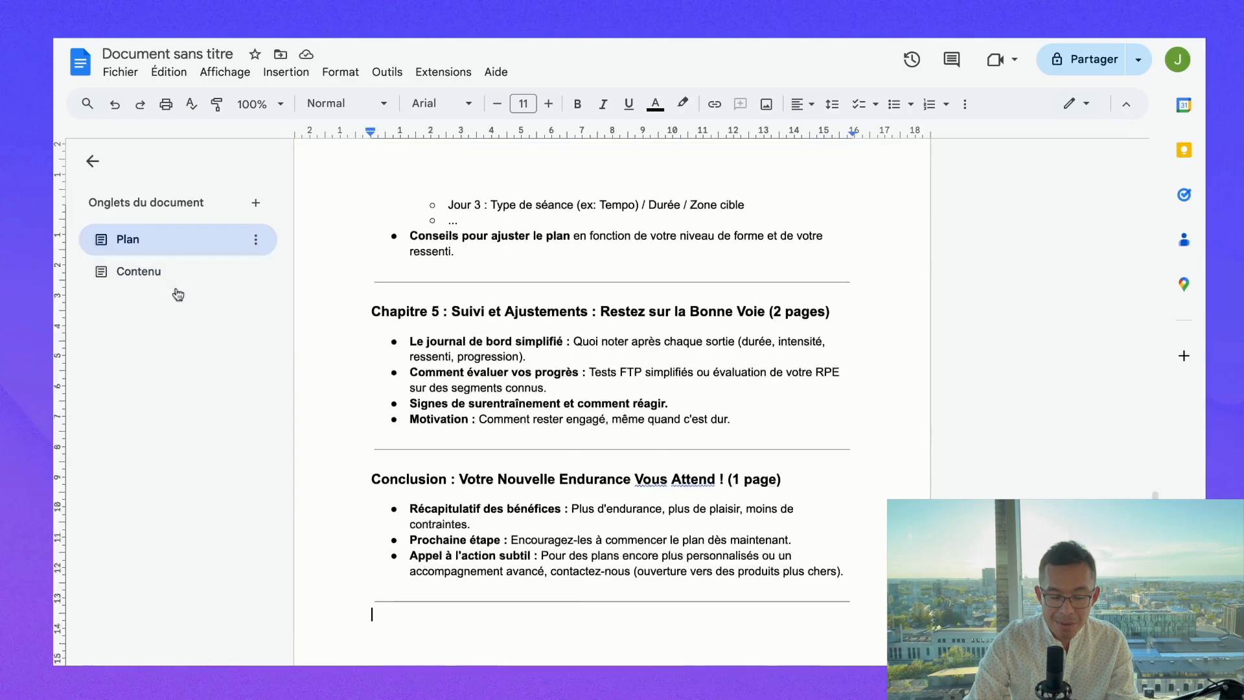
Open the empty Contenu document tab, then return to Gemini and select the developed Chapitre 1 text from its end up to its heading.
click(162, 277)
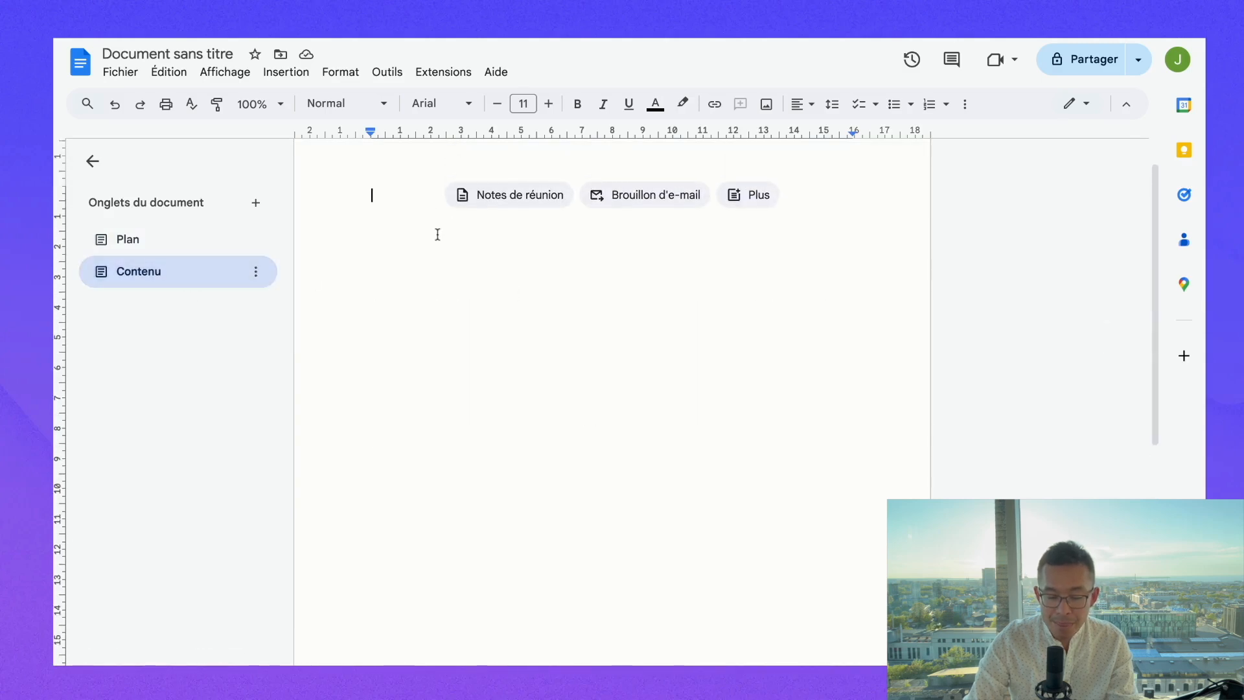
click(512, 193)
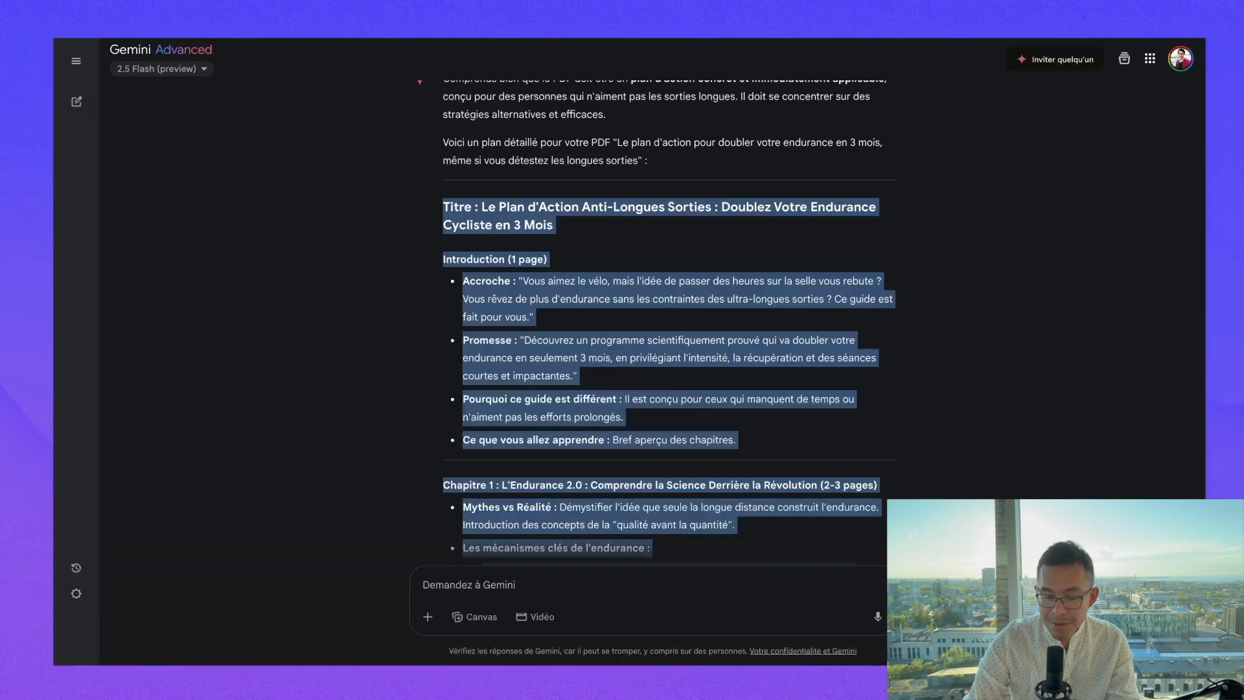
scroll(600, 397, down, 15)
scroll(600, 397, down, 15)
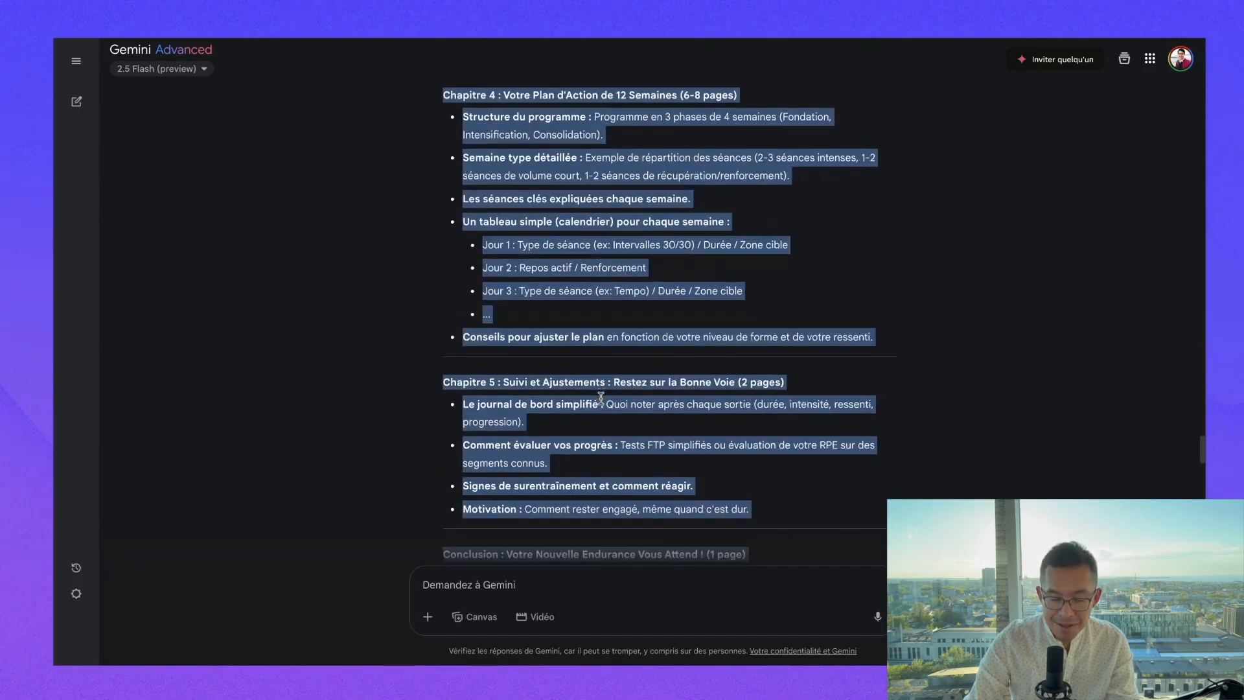
key(shift+Up)
key(shift+Up)
key(shift+Up)
key(shift+Up)
key(shift+Up)
key(shift+Up)
key(shift+Up)
key(shift+Up)
key(shift+Up)
key(shift+Up)
key(shift+Up)
key(shift+Up)
key(shift+Up)
key(shift+Up)
key(shift+Up)
key(shift+Up)
key(shift+Up)
key(shift+Up)
key(shift+Up)
key(shift+Up)
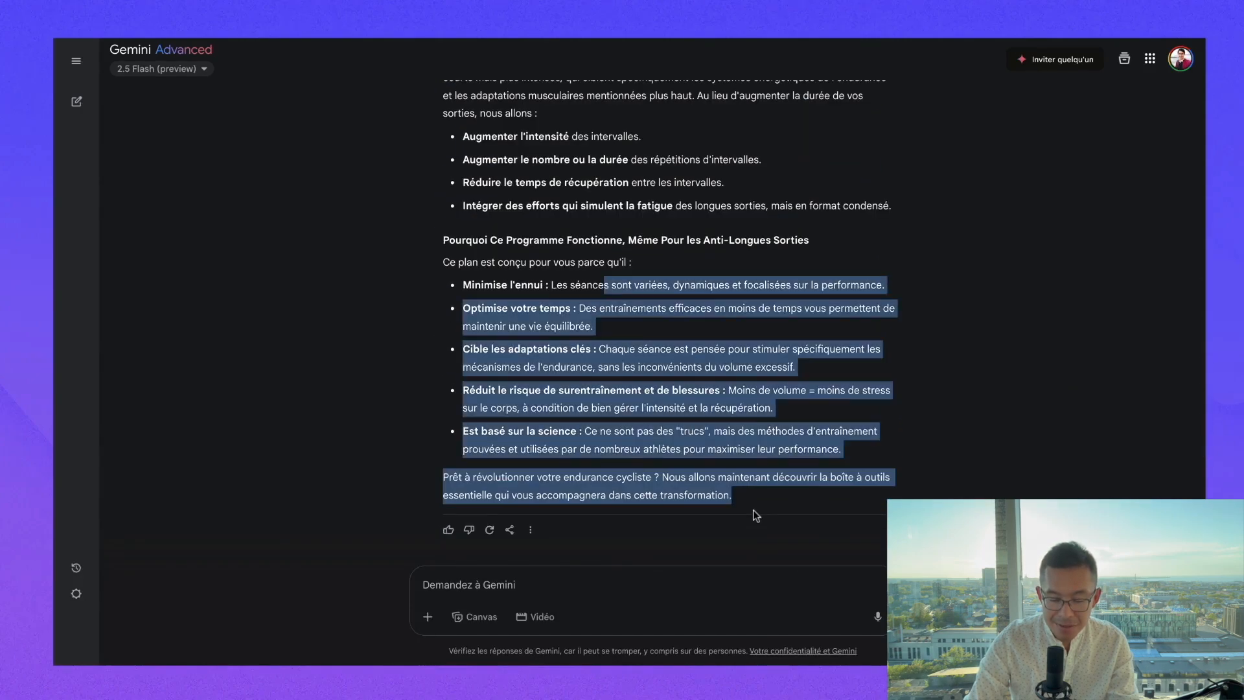
key(shift+Up)
key(shift+Up)
key(shift+Up)
key(shift+Up)
key(shift+Up)
key(shift+Up)
key(shift+Up)
key(shift+Up)
key(shift+Up)
key(shift+Up)
key(shift+Up)
key(shift+Up)
key(shift+Up)
key(shift+Up)
key(shift+Up)
key(shift+Up)
key(shift+Up)
key(shift+Up)
key(shift+Up)
key(shift+Up)
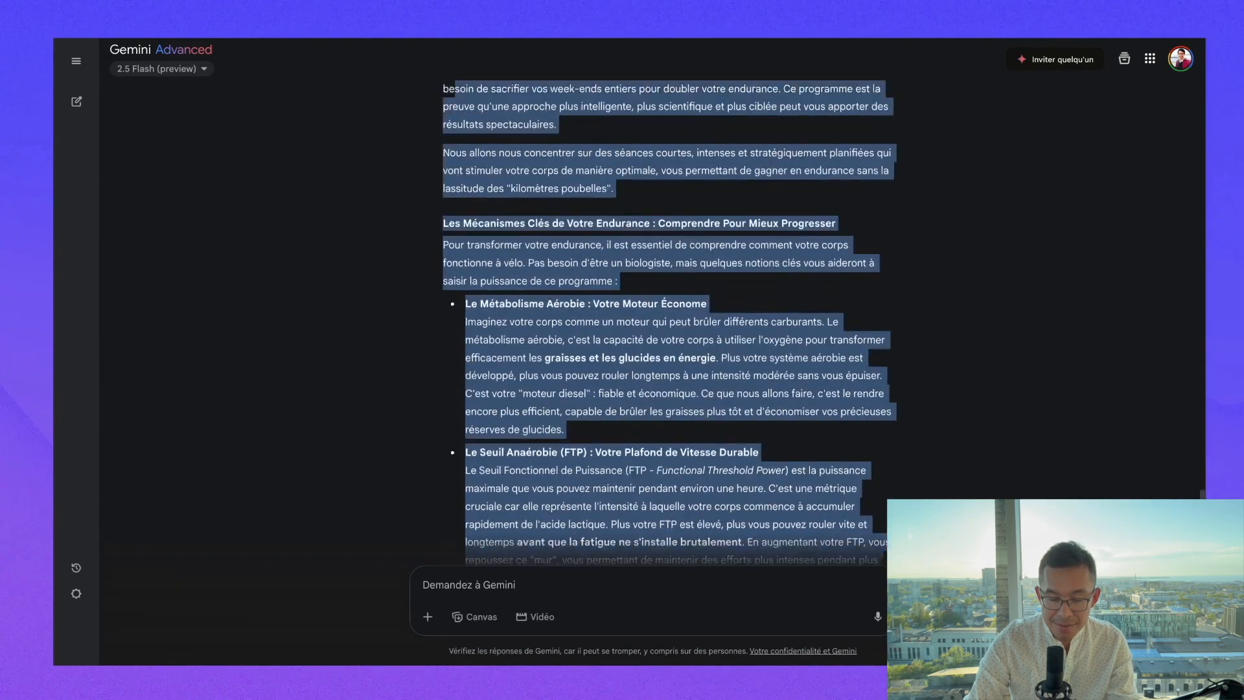
Switch to Google Docs, paste the chapter text into the Contenu document tab, and skim the pasted pages.
key(ctrl+Tab)
key(ctrl+v)
scroll(418, 372, up, 10)
scroll(418, 372, up, 10)
scroll(418, 372, down, 20)
scroll(418, 372, down, 4)
key(ctrl+shift+Tab)
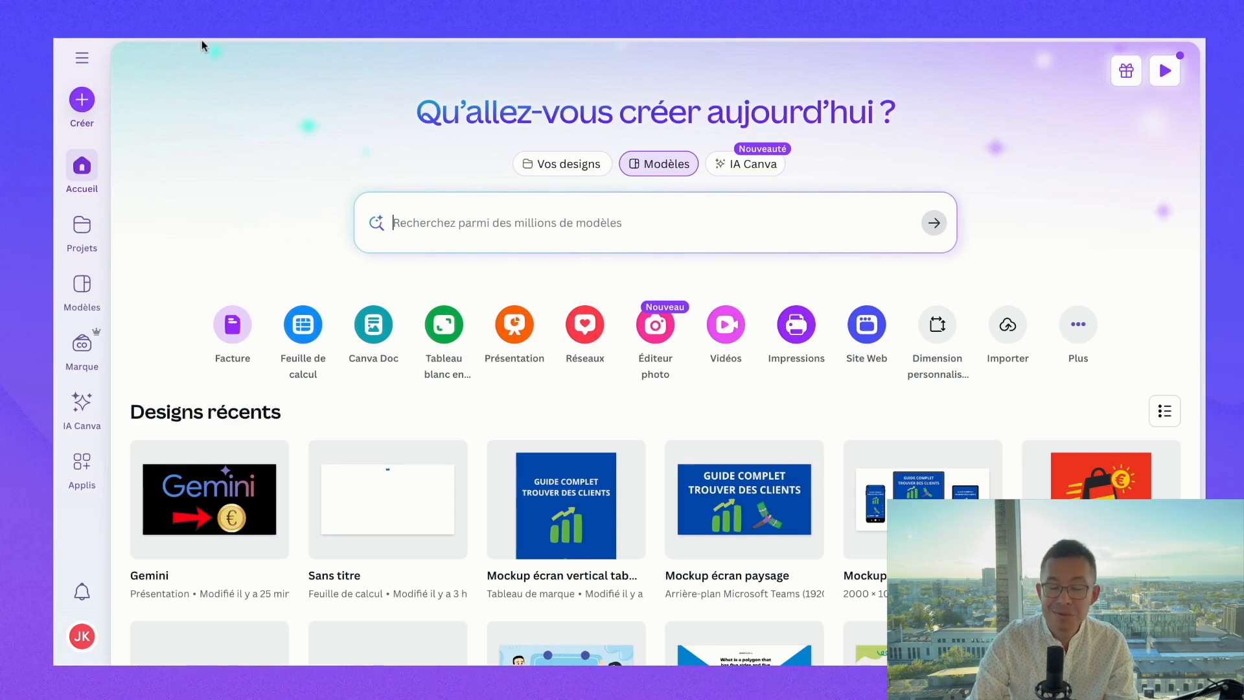
In Canva, create a blank design with a custom size of 2000 × 1000 px.
click(82, 100)
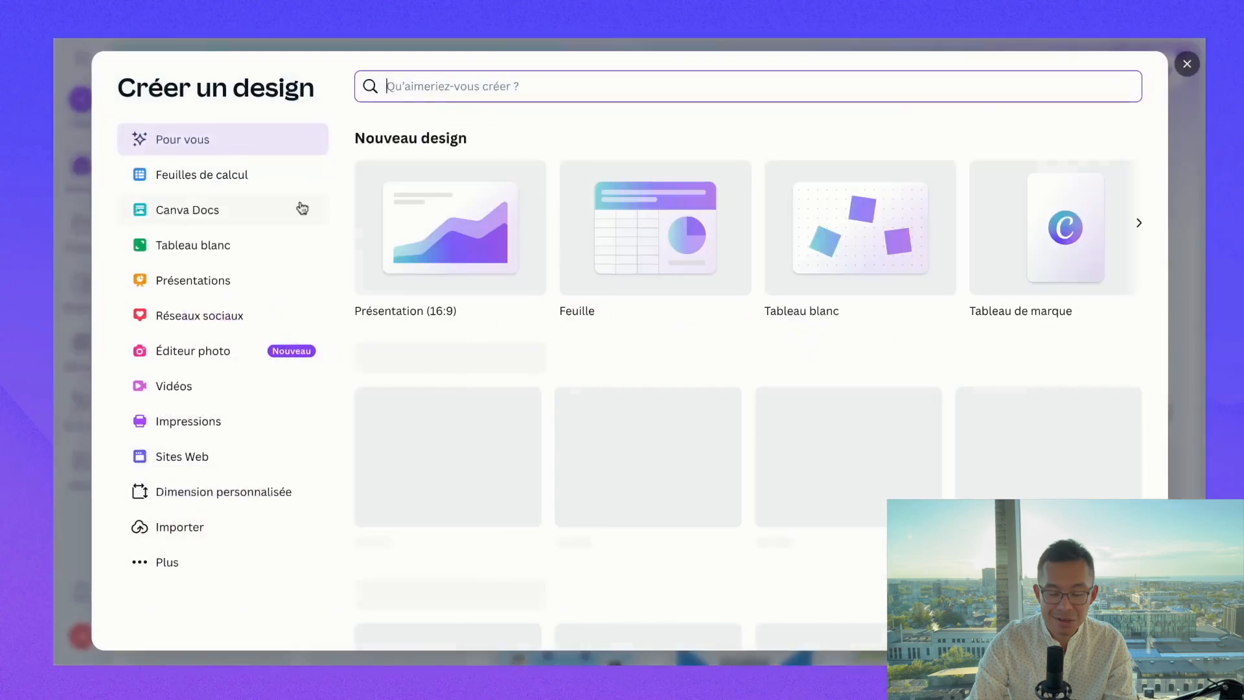
click(226, 493)
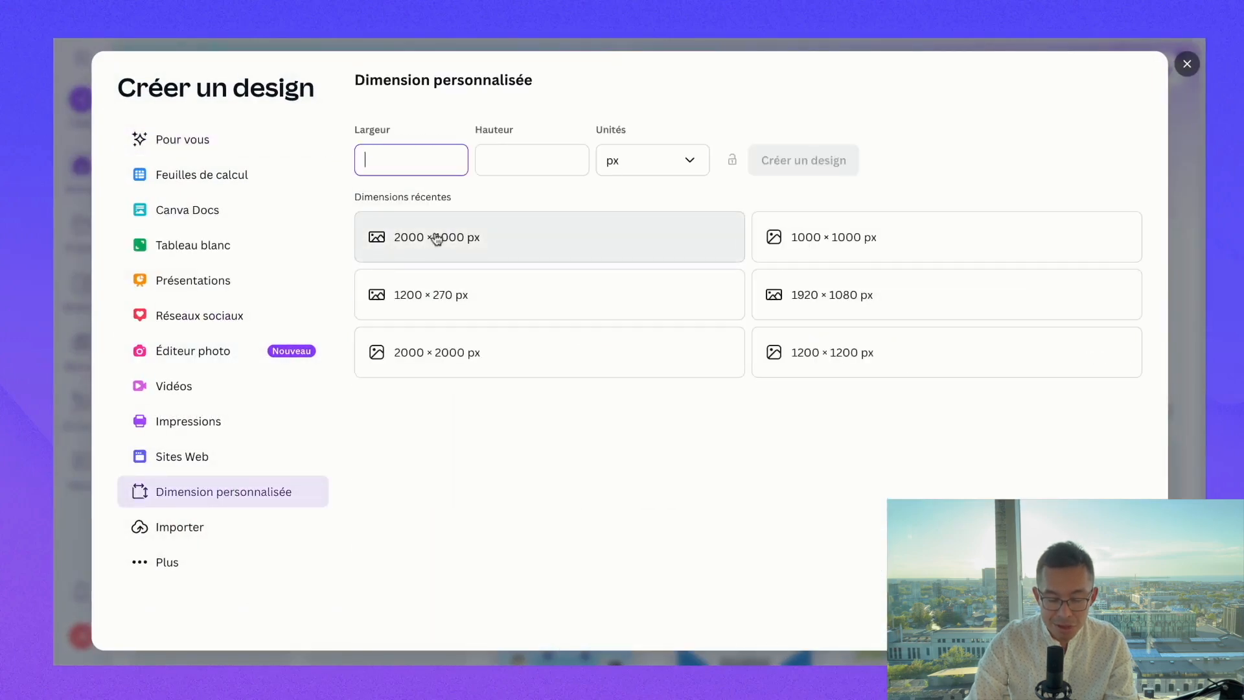
text(2000)
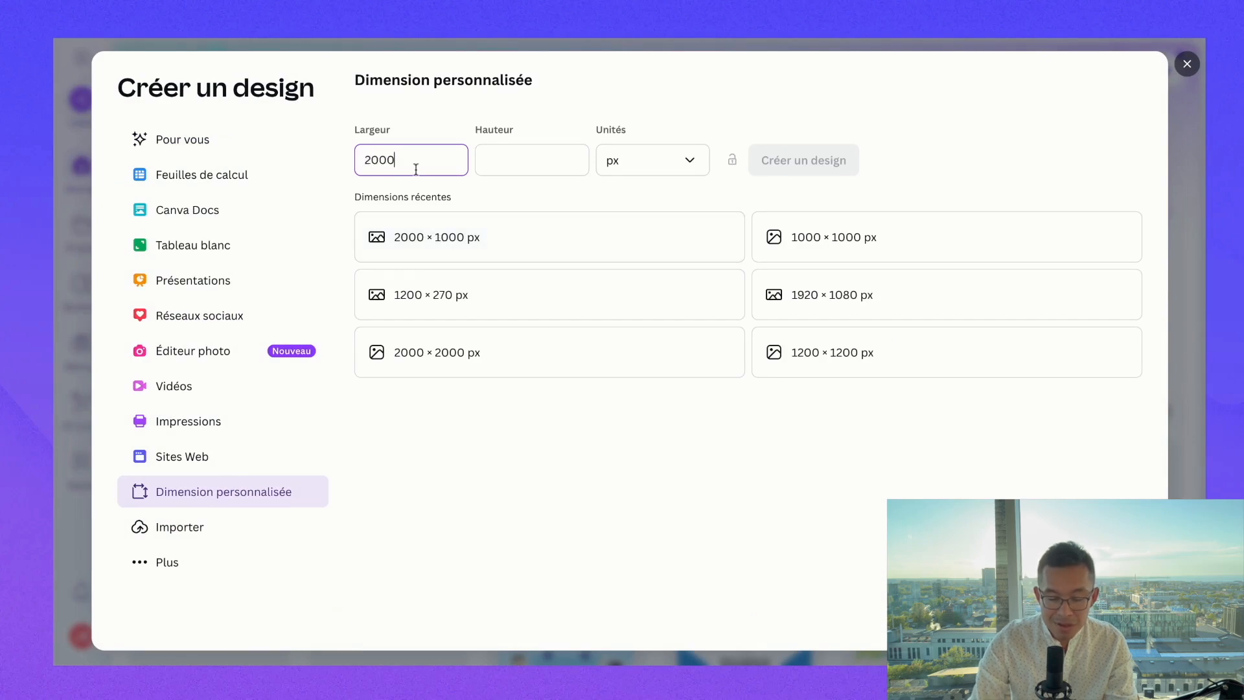
click(500, 162)
text(1)
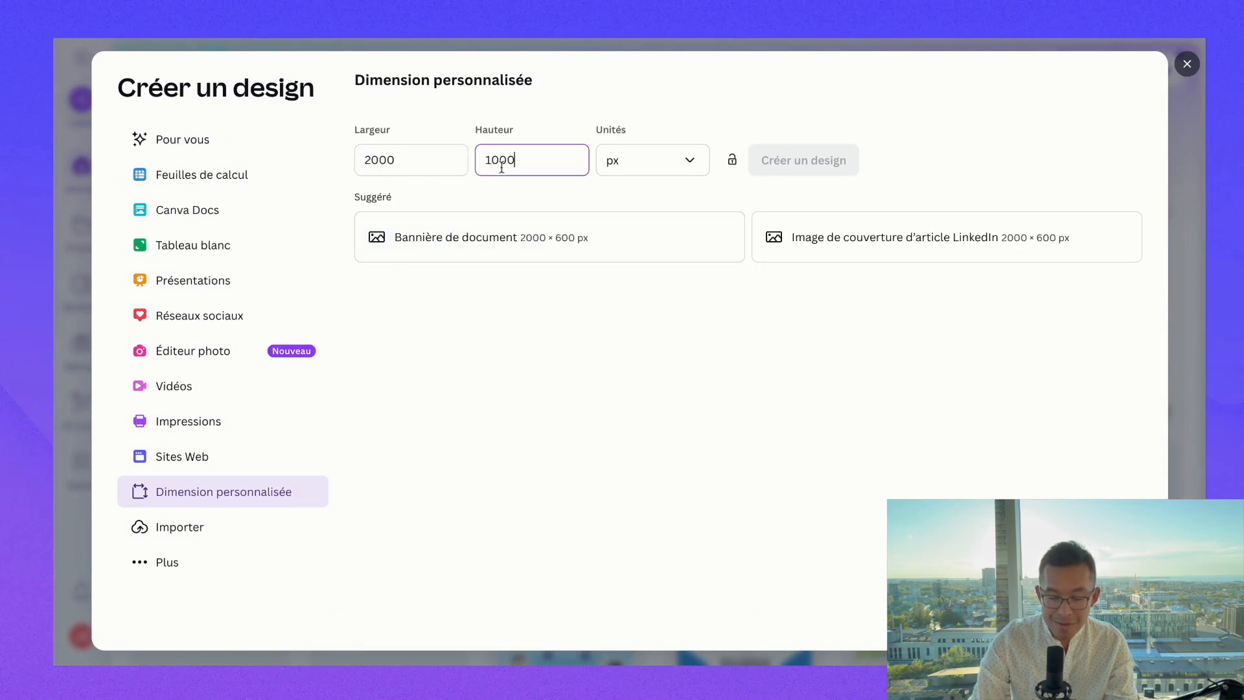
text(000)
click(796, 170)
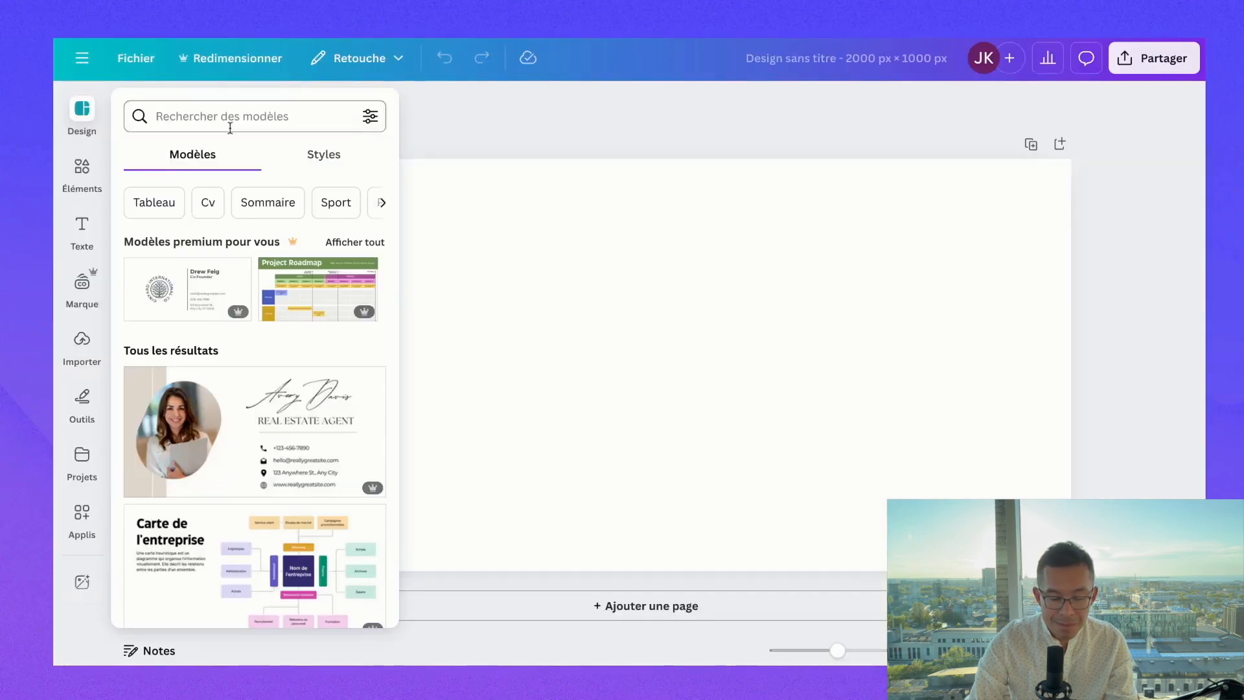
Search the elements for "mockup", add the upright tablet frame to the canvas, and enlarge it to most of the page height.
click(84, 171)
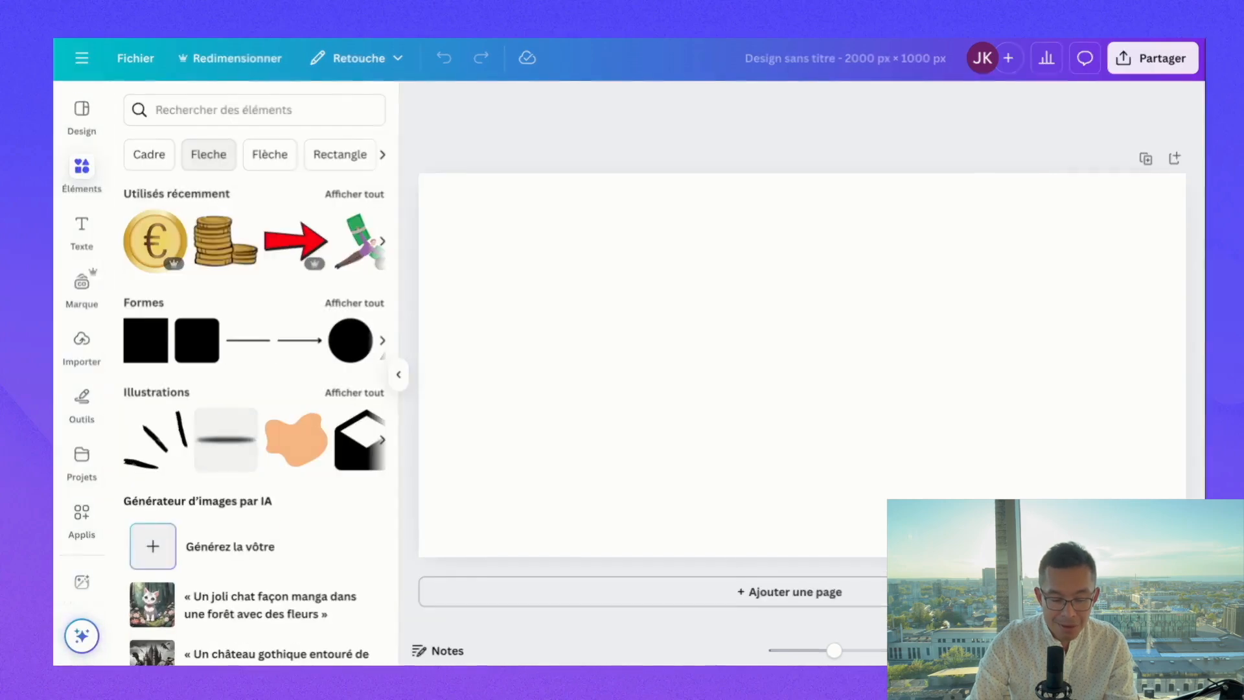
click(169, 106)
text(mockup)
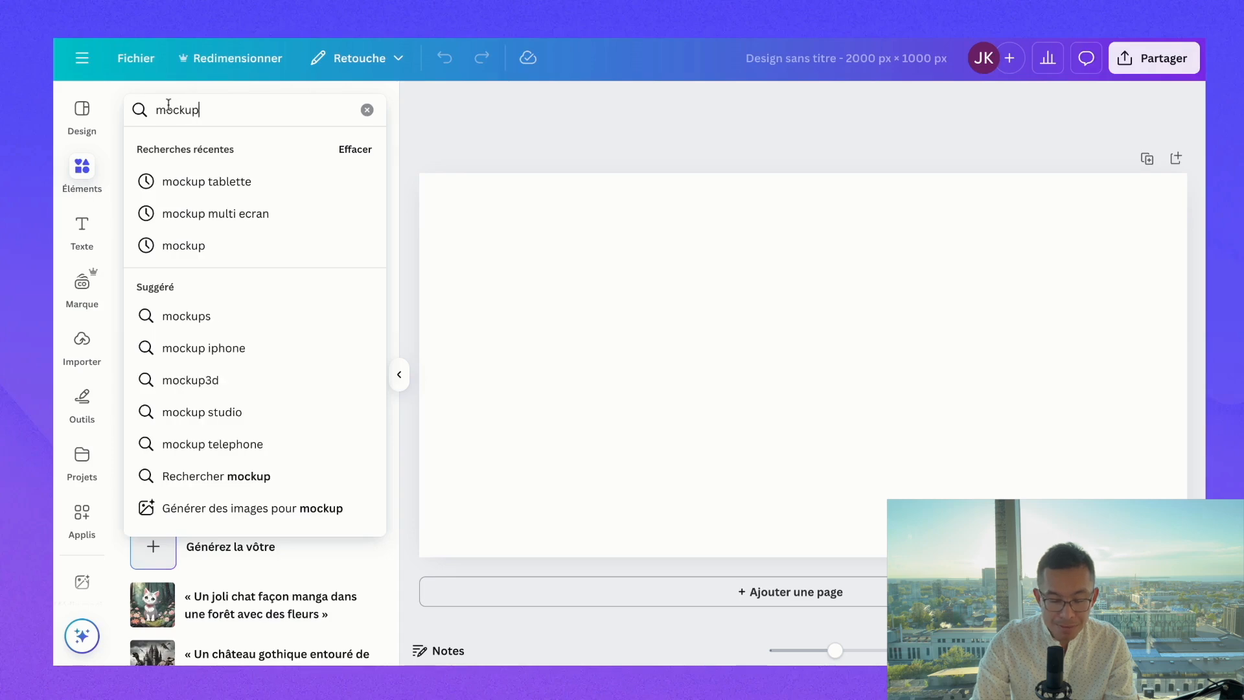
key(Return)
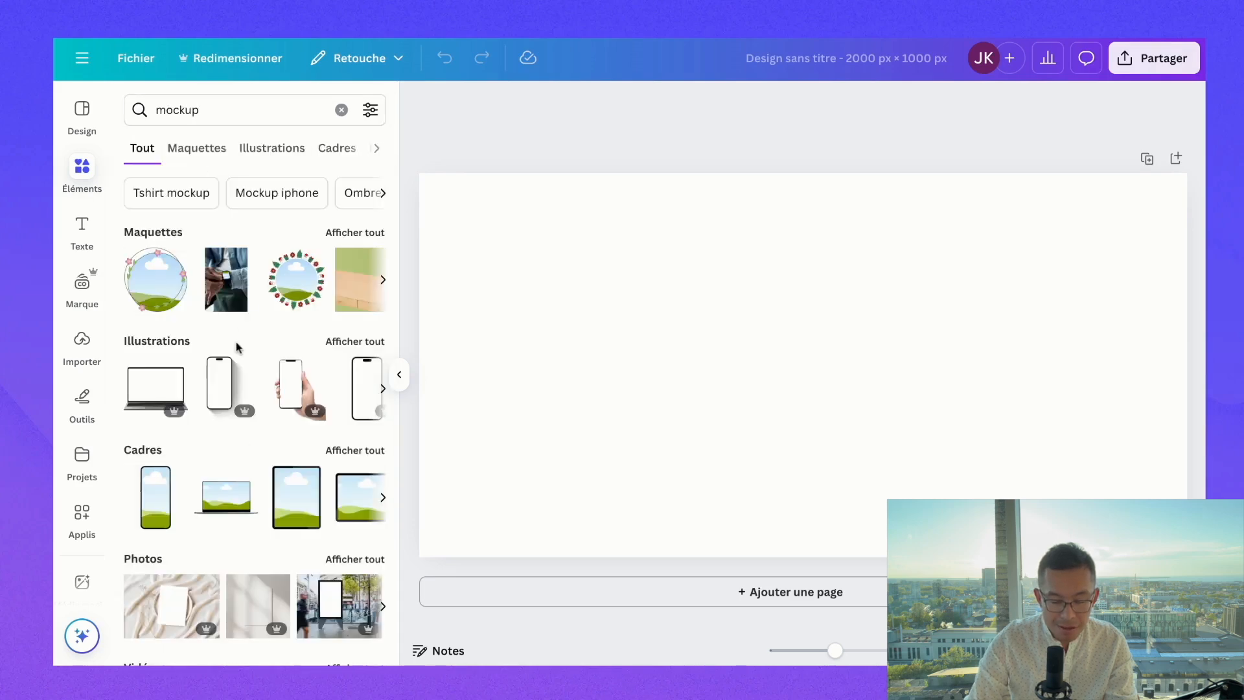
click(293, 498)
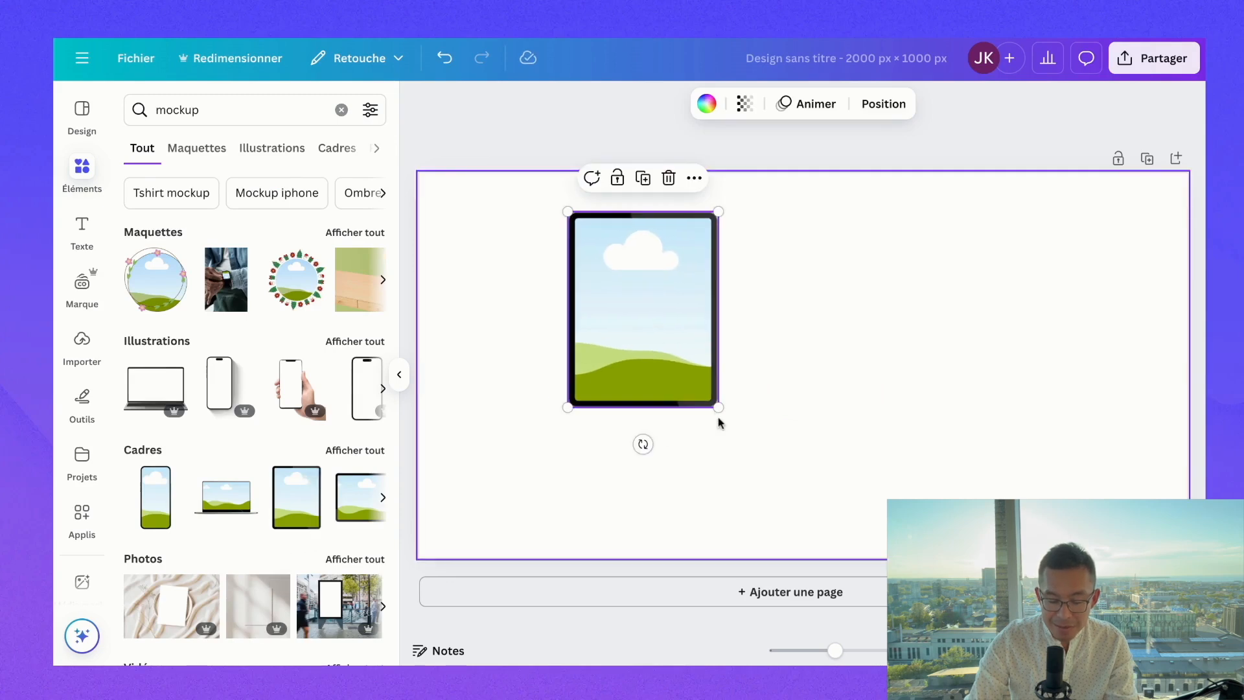
drag(718, 407, 803, 516)
scroll(343, 470, right, 3)
click(274, 150)
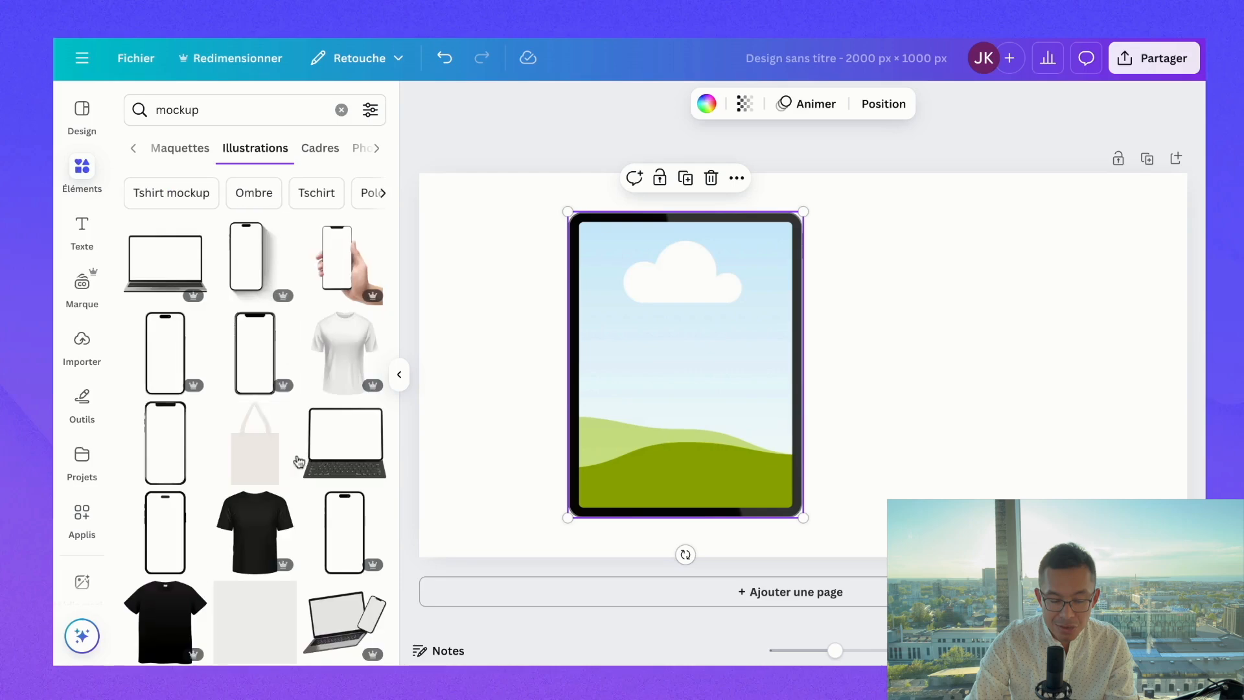
click(175, 262)
key(Delete)
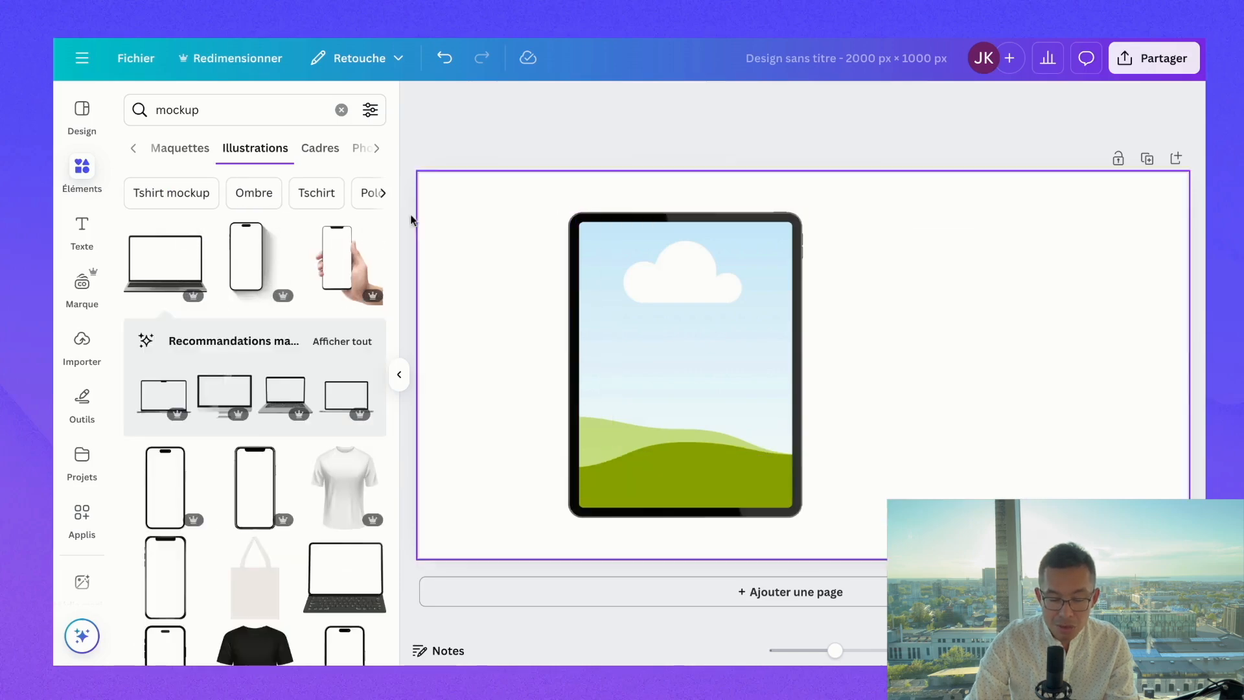
Add a black smartphone frame beside the tablet from the mockup frames and enlarge it to about the tablet's height.
click(327, 149)
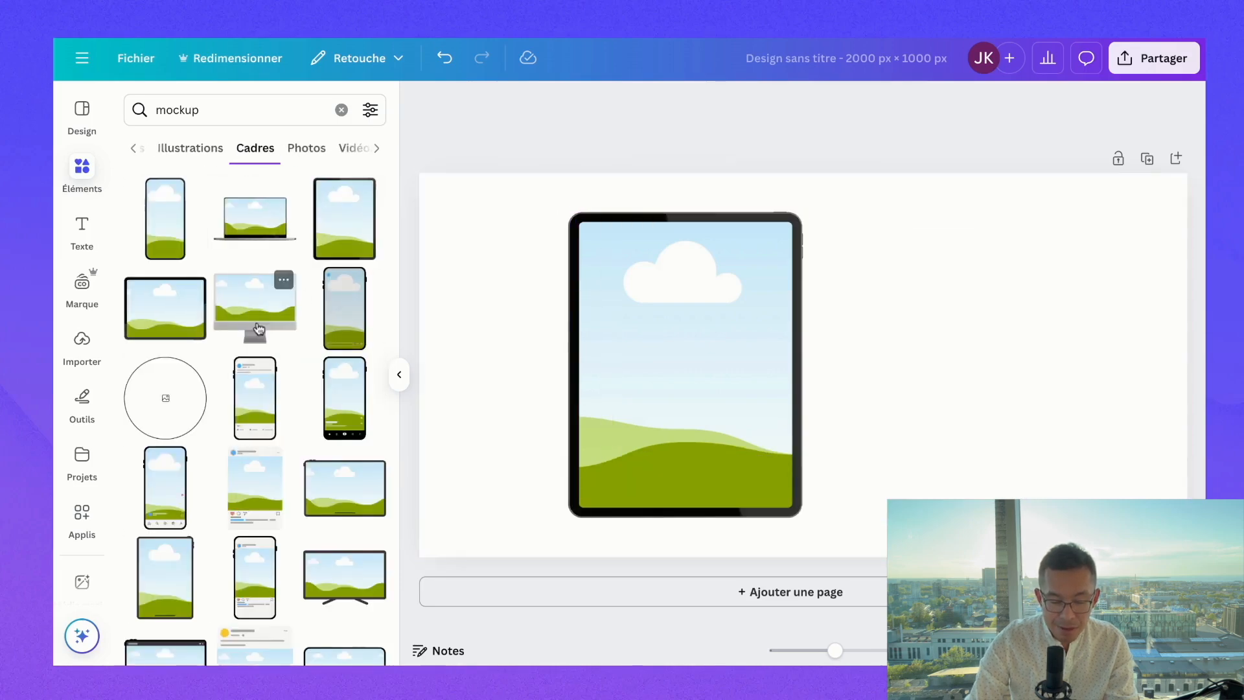
scroll(255, 325, down, 5)
click(343, 504)
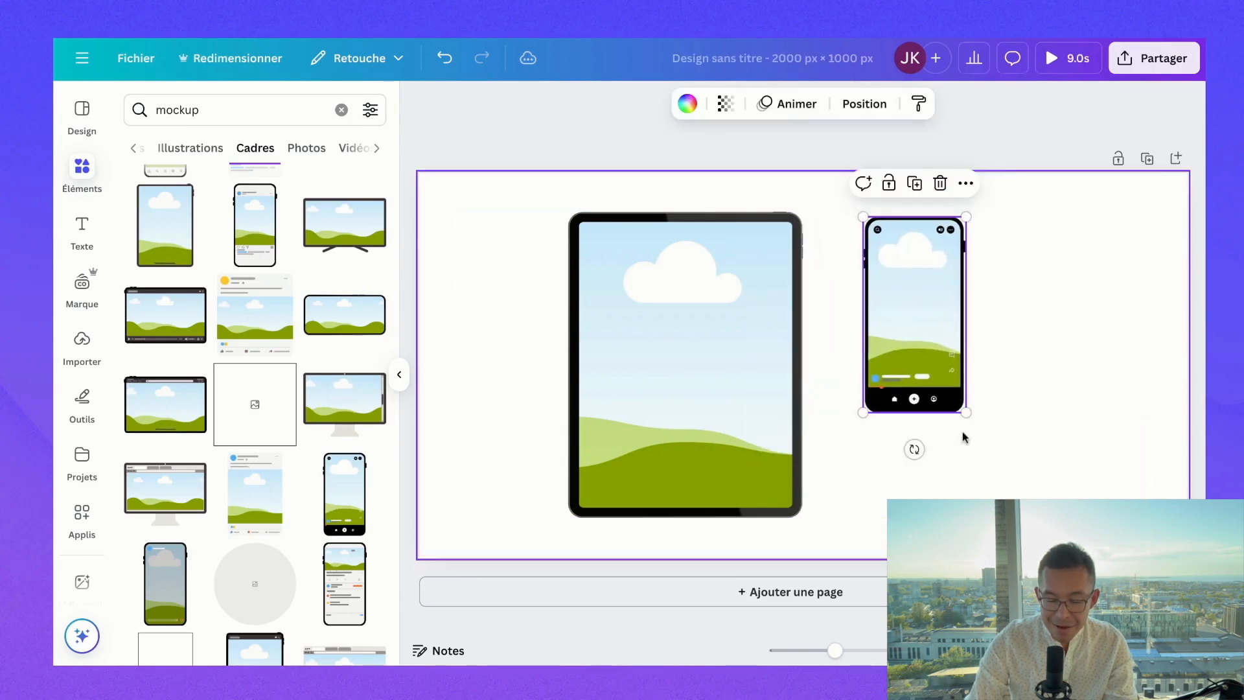
drag(966, 412, 1021, 517)
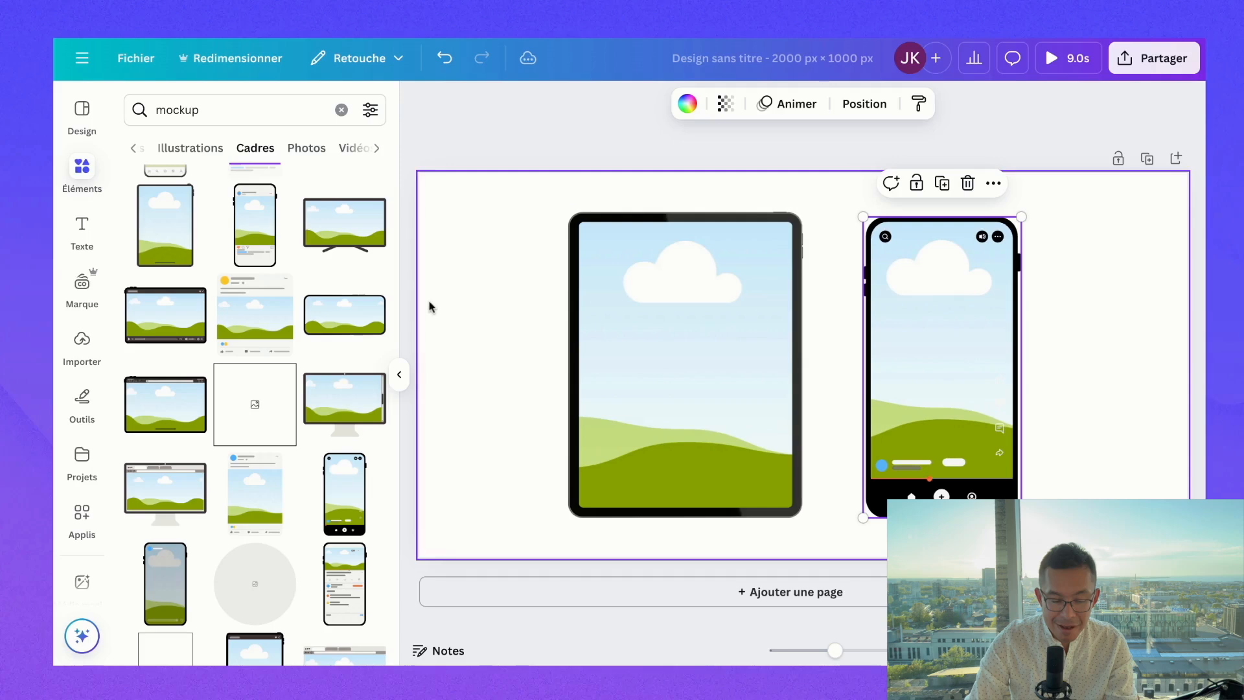
Fill both the tablet and smartphone frames with the uploaded vertical "GUIDE COMPLET TROUVER DES CLIENTS" image.
click(84, 357)
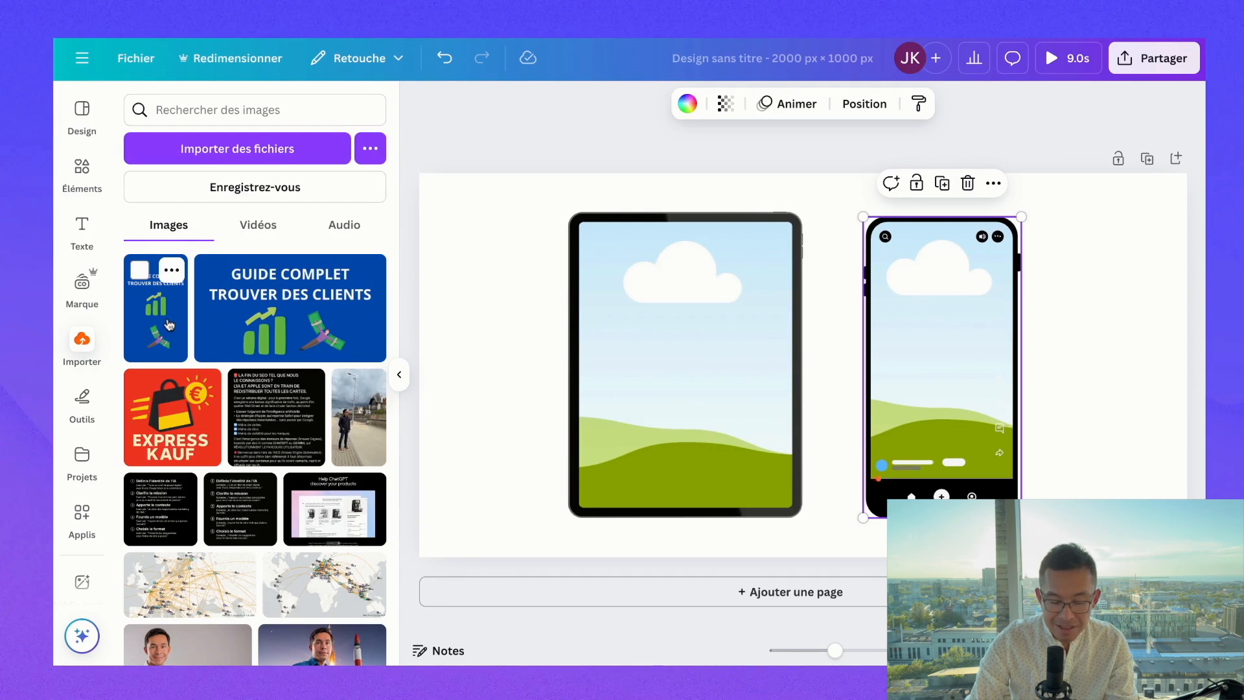
drag(156, 308, 643, 344)
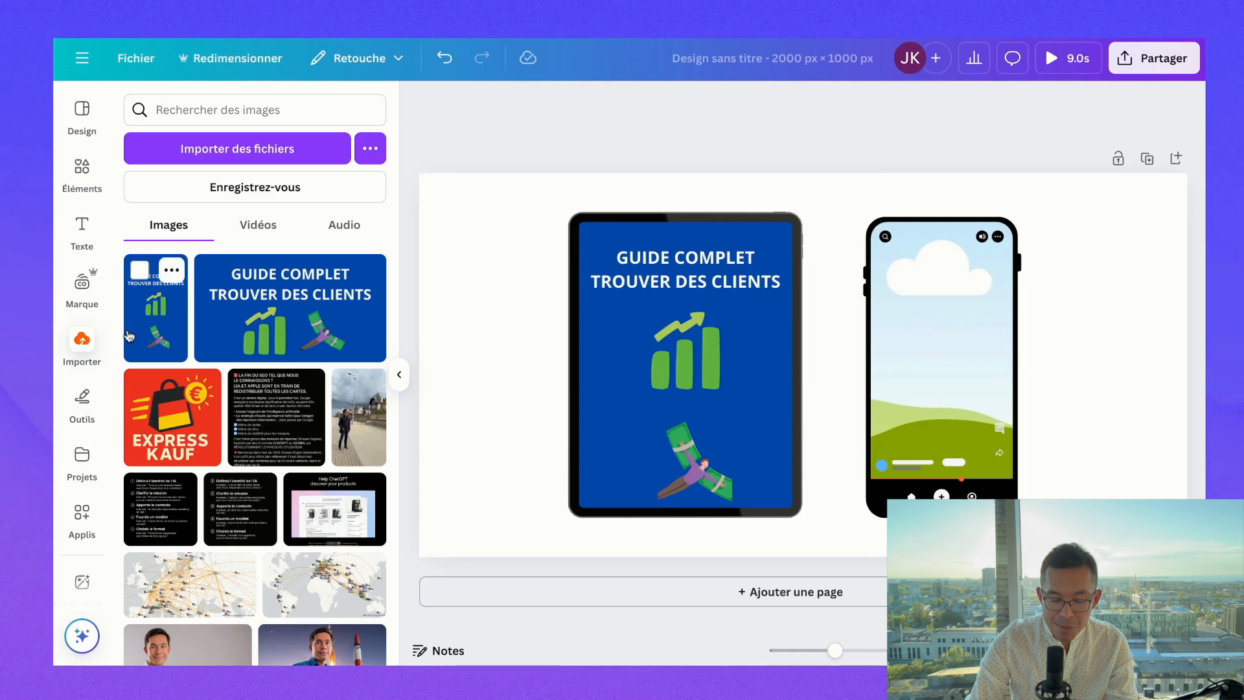
click(158, 304)
drag(803, 363, 948, 366)
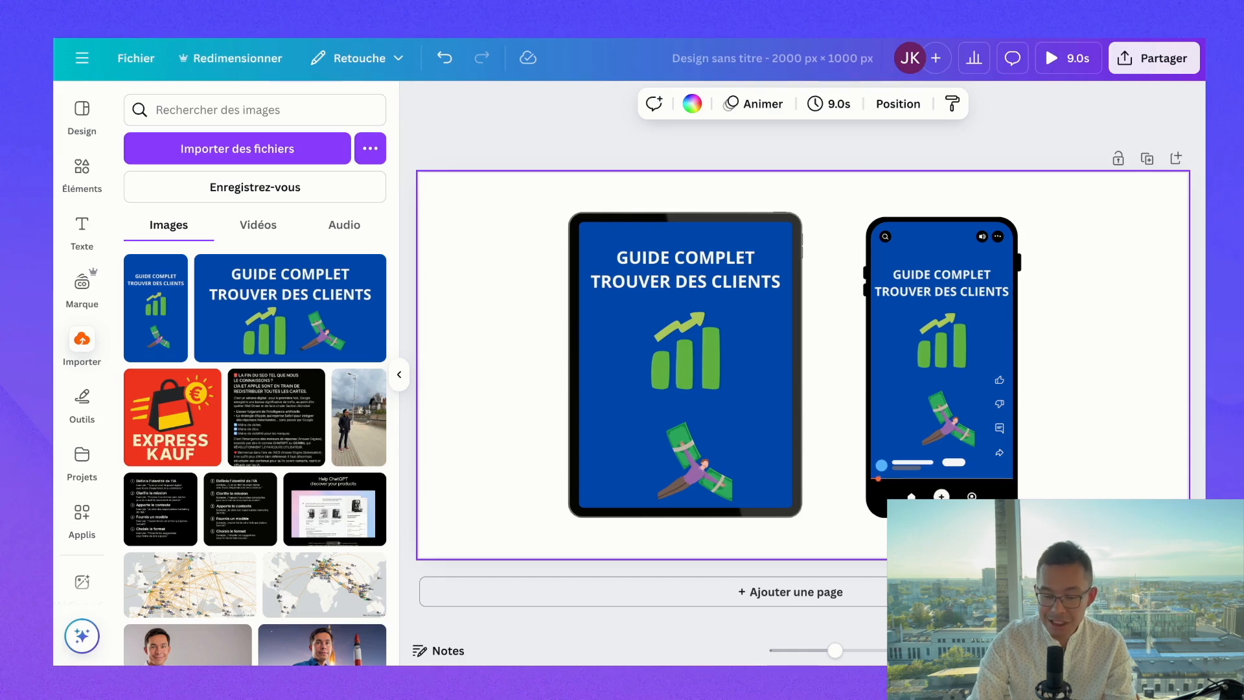
mouse_move(711, 360)
mouse_down()
mouse_move(671, 361)
mouse_move(698, 360)
mouse_up()
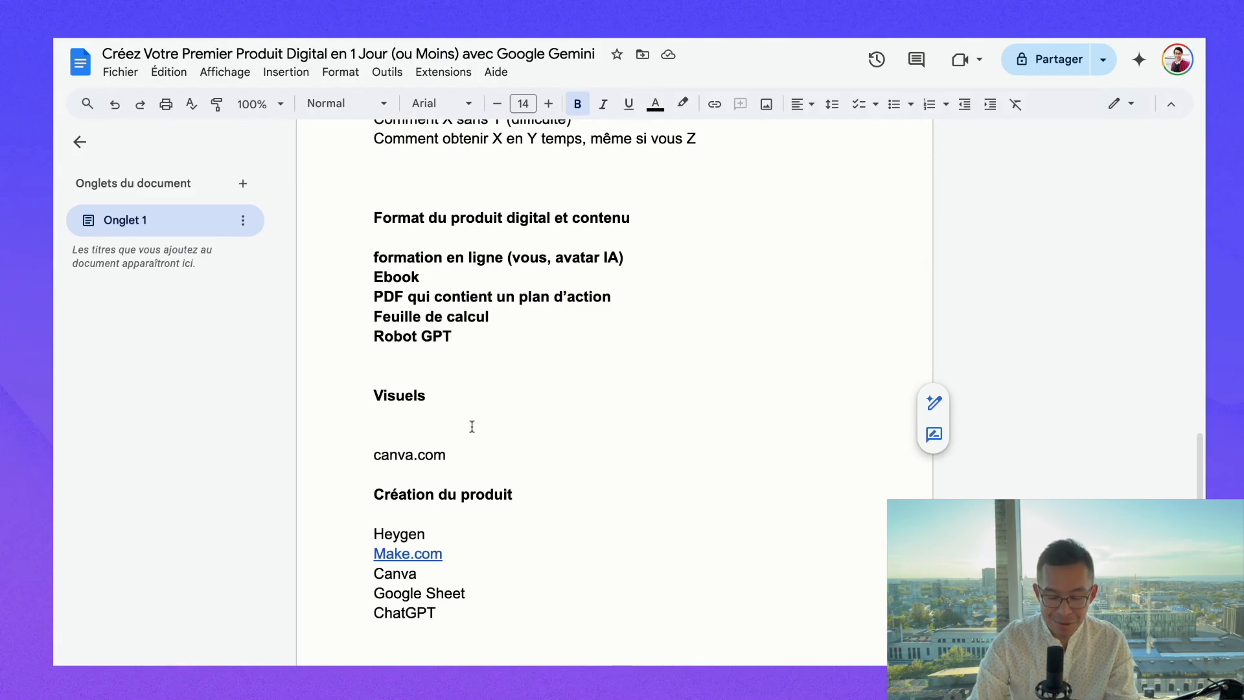
In the Google Docs planning notes, review the tools under "Création du produit" and extend the Google Sheet line to "Google Sheet / Doc".
scroll(471, 426, down, 1)
click(452, 524)
key(shift+Up)
key(shift+Up)
key(shift+Up)
key(shift+Up)
key(shift+Up)
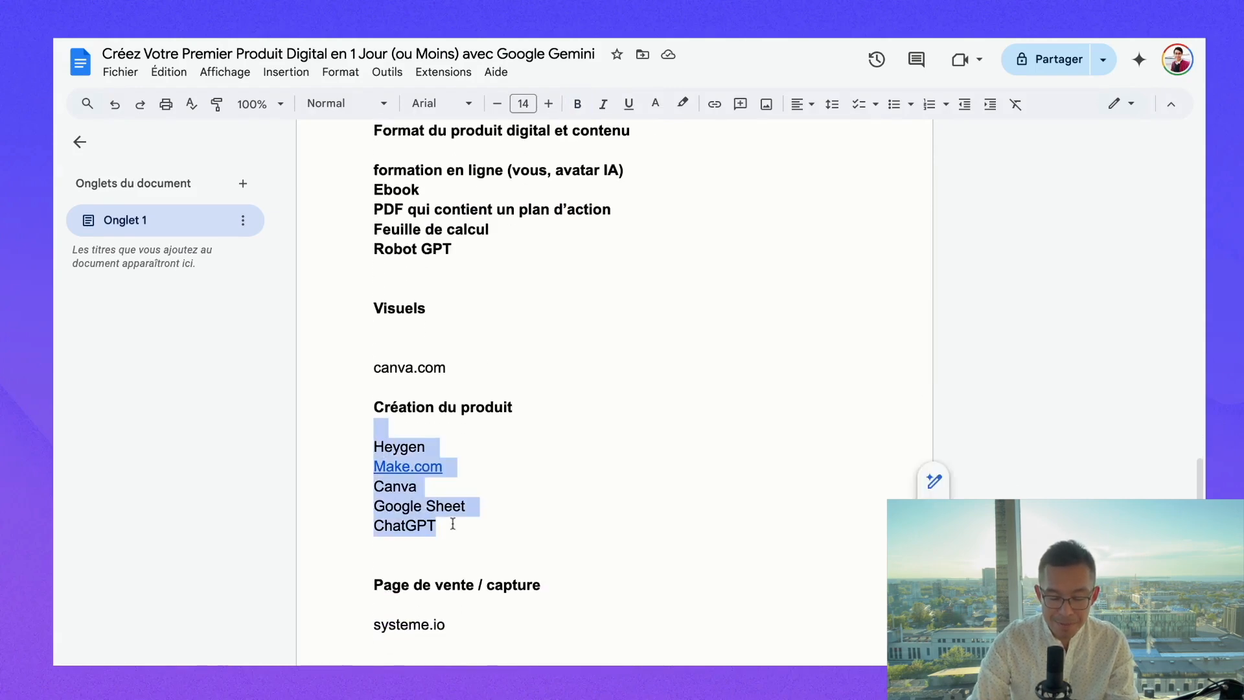
click(379, 433)
drag(381, 446, 601, 467)
click(436, 506)
click(599, 468)
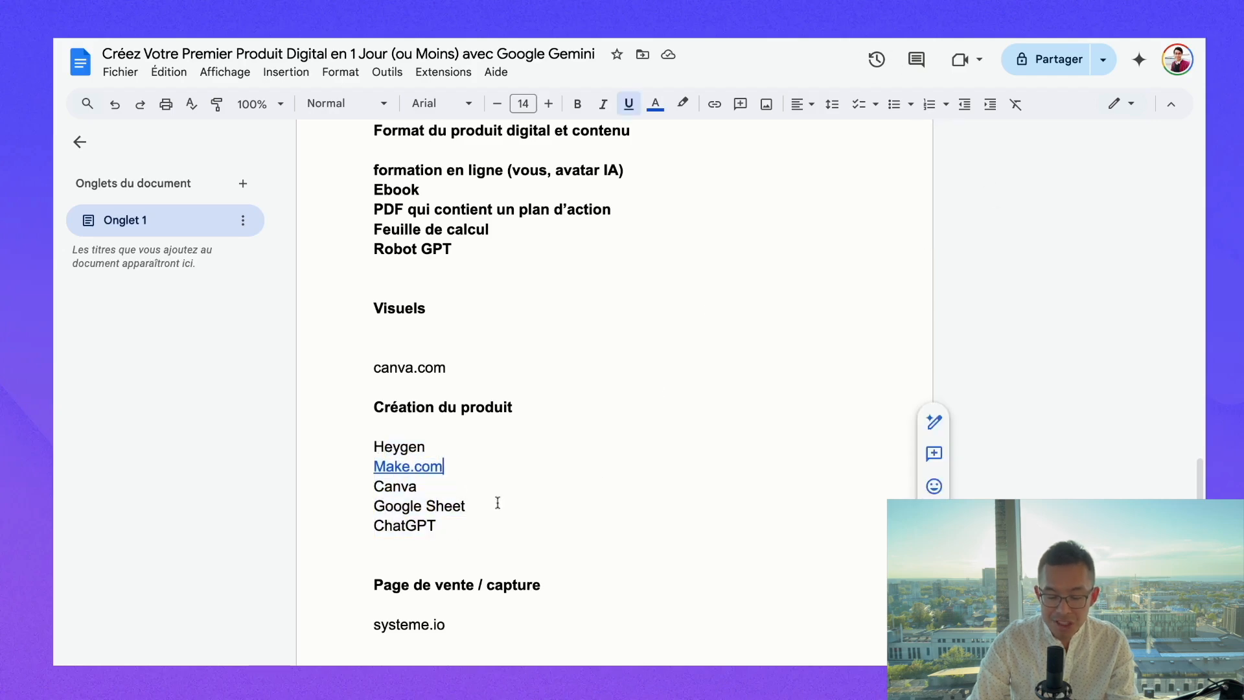
click(484, 506)
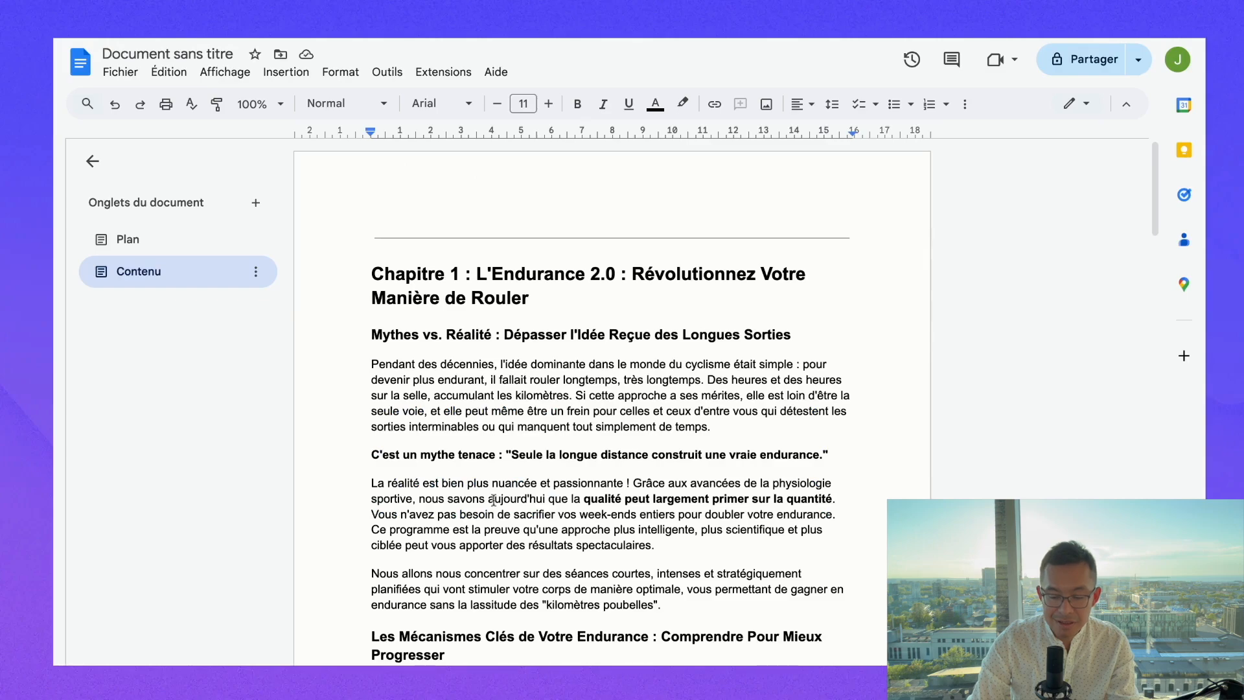
Switch to the untitled document and skim the Chapitre 1 text in the Contenu document tab.
scroll(520, 348, down, 7)
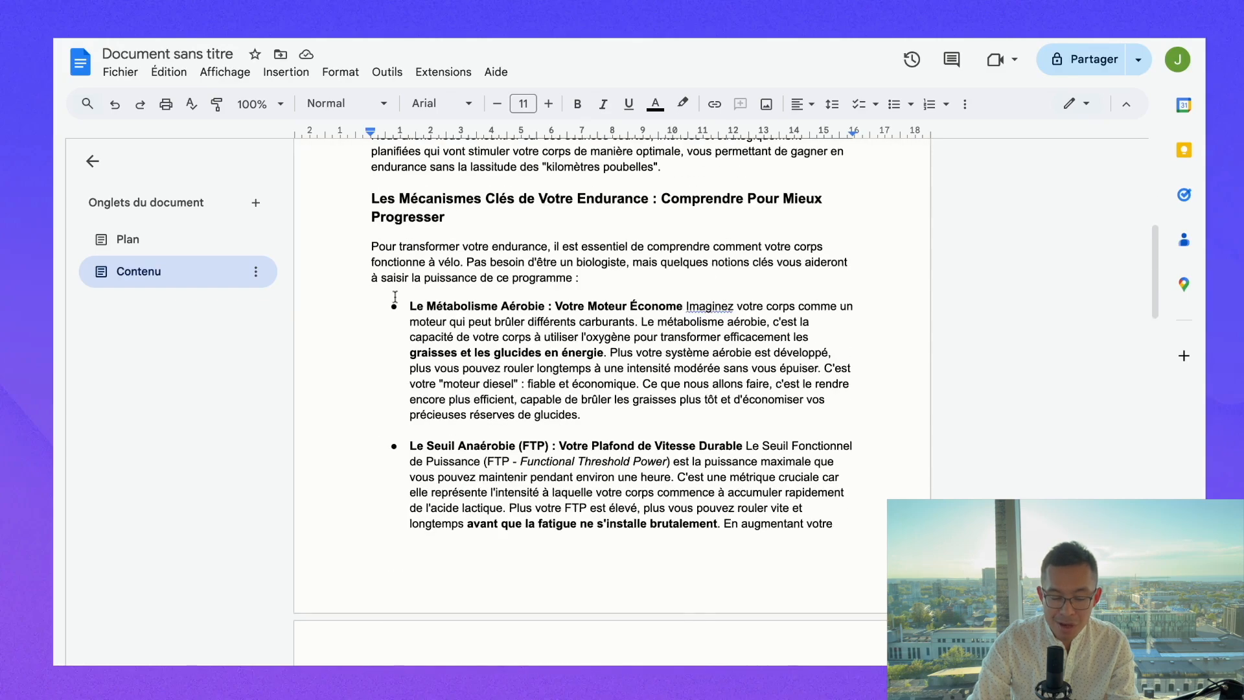
scroll(615, 515, down, 20)
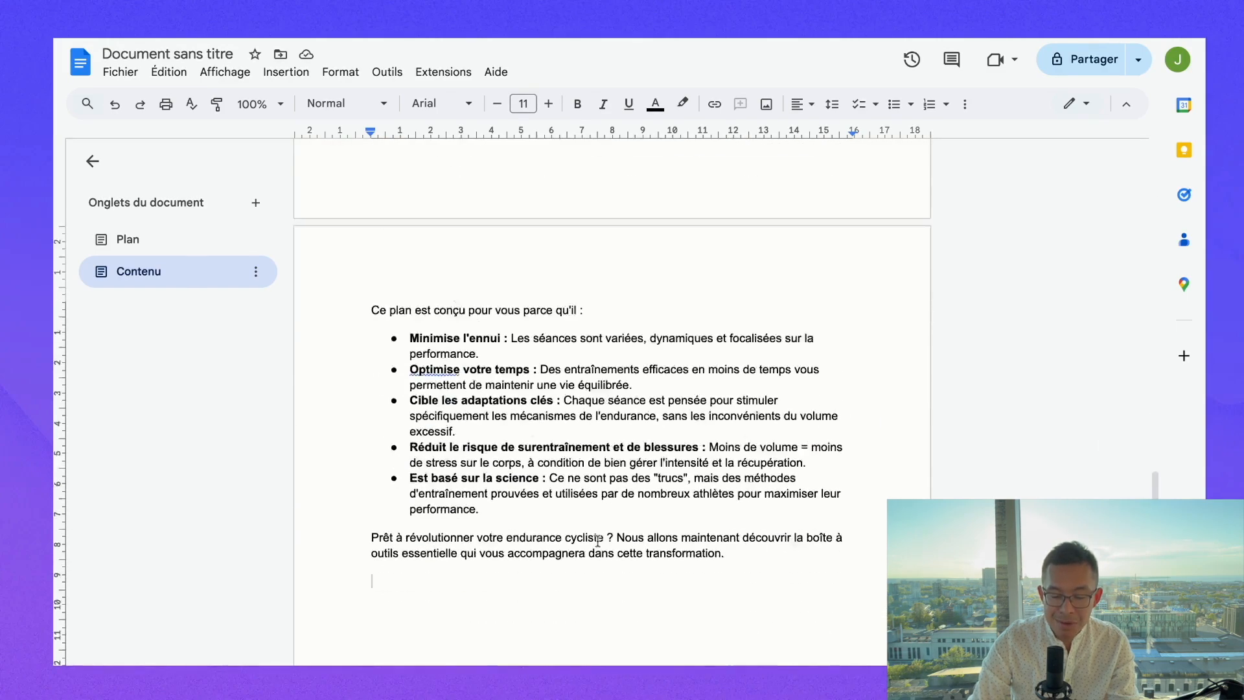
scroll(512, 367, up, 20)
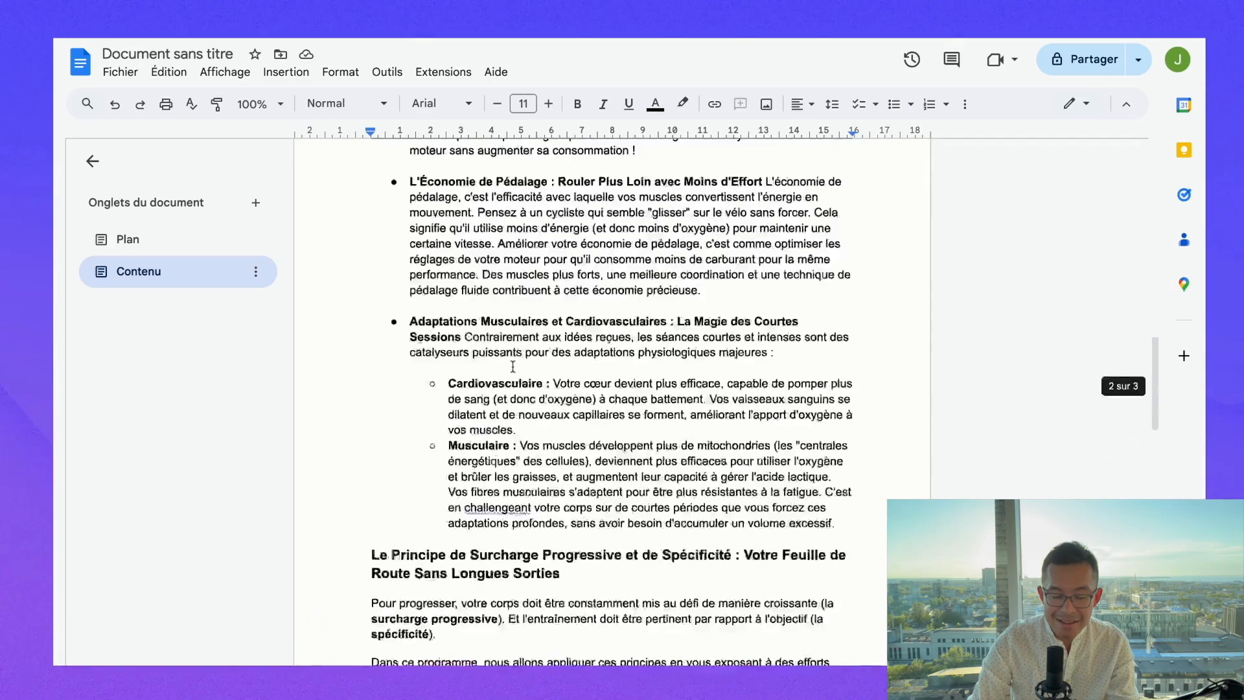
scroll(513, 367, down, 5)
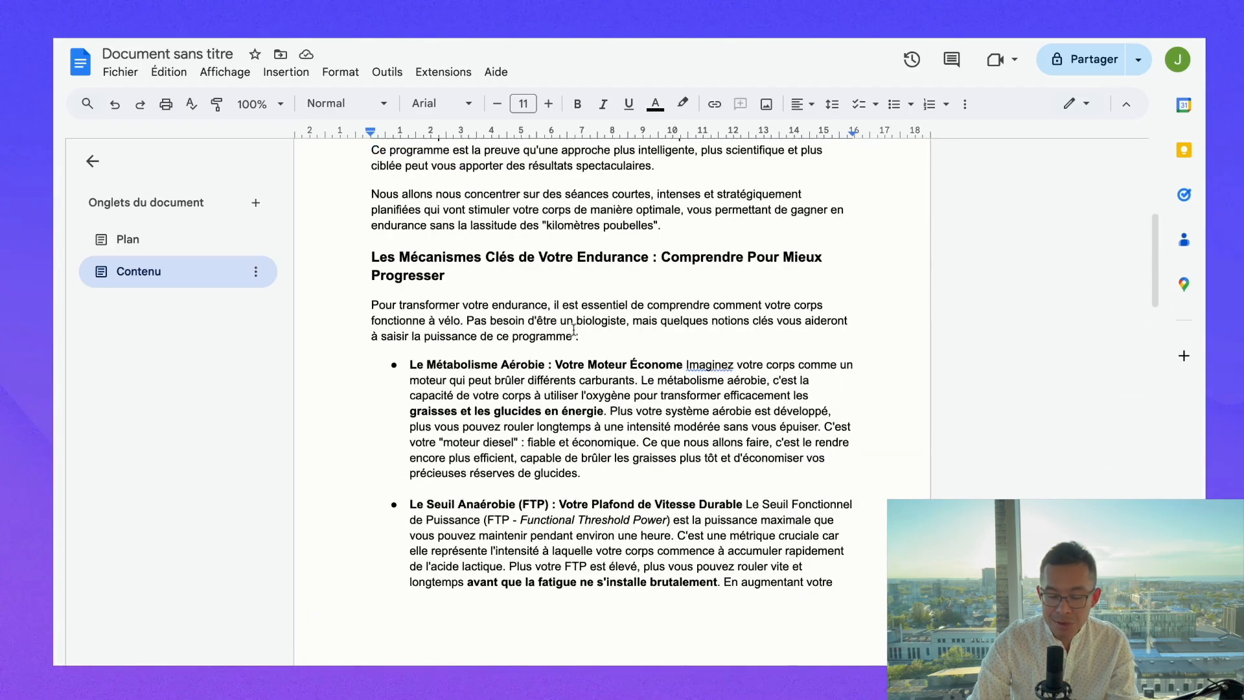
scroll(573, 331, down, 3)
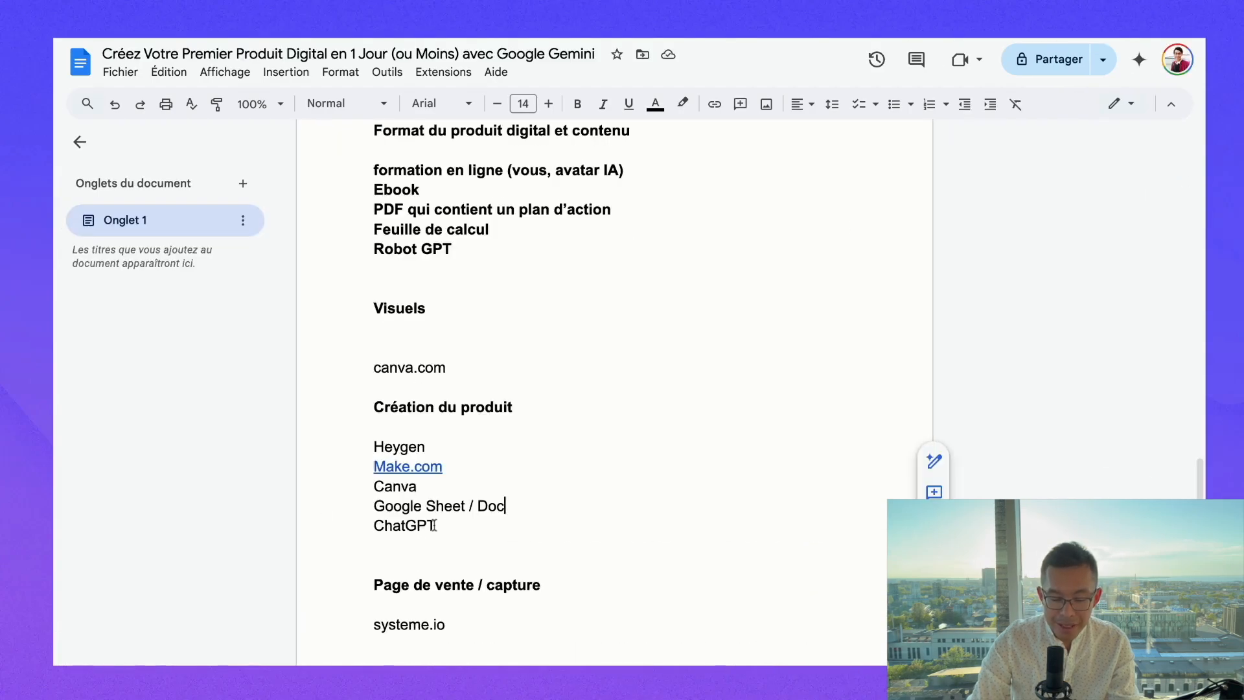
Return to the planning notes and highlight the ChatGPT entry under "Création du produit".
click(434, 524)
double_click(434, 525)
click(405, 526)
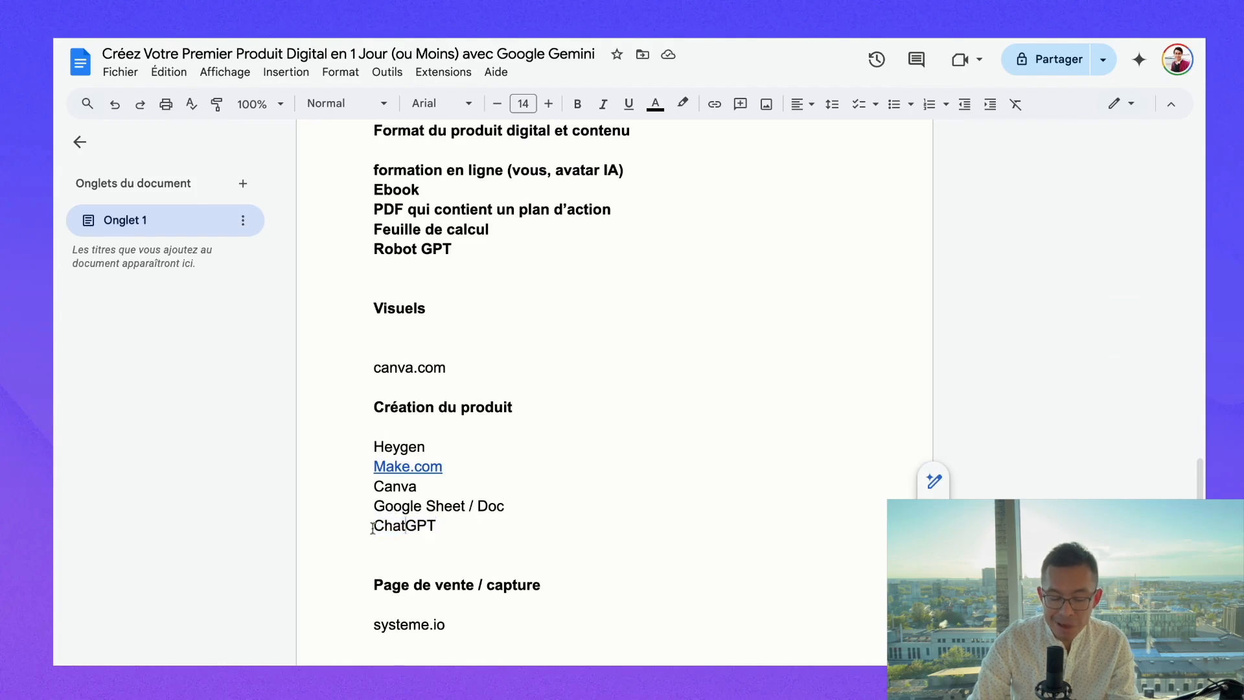
triple_click(375, 527)
click(683, 442)
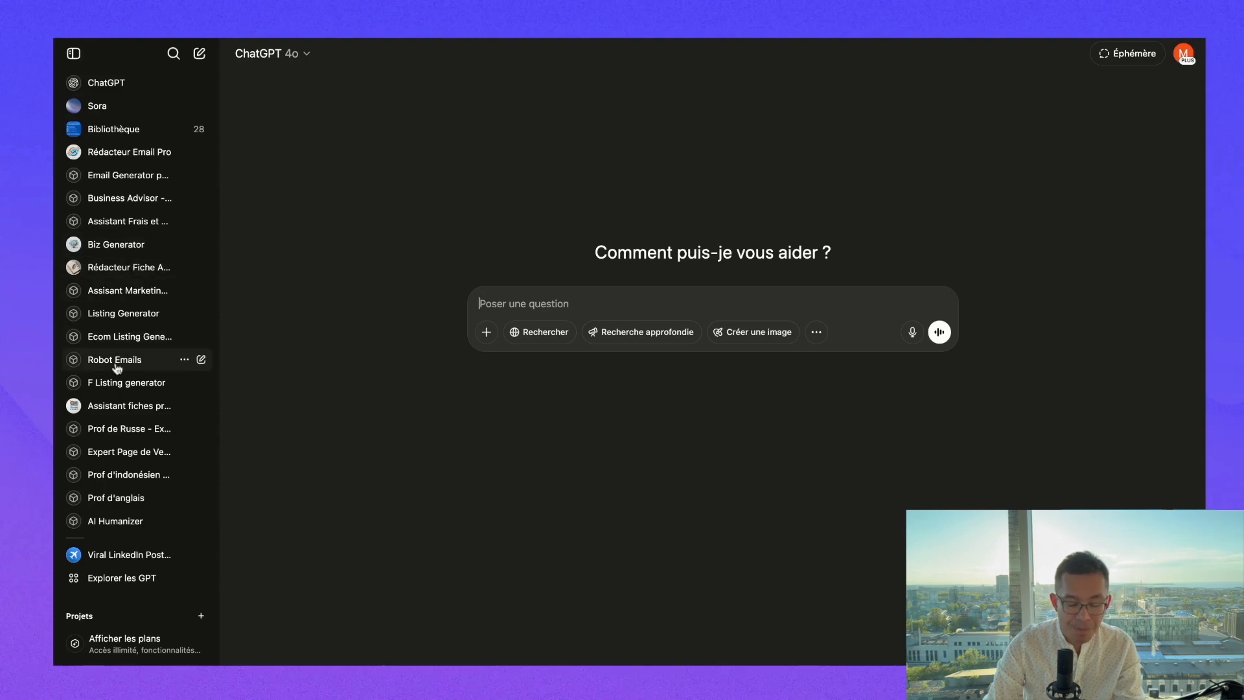
Switch to ChatGPT and open the custom GPT "Prof de Russe - Explications détaillées".
click(138, 429)
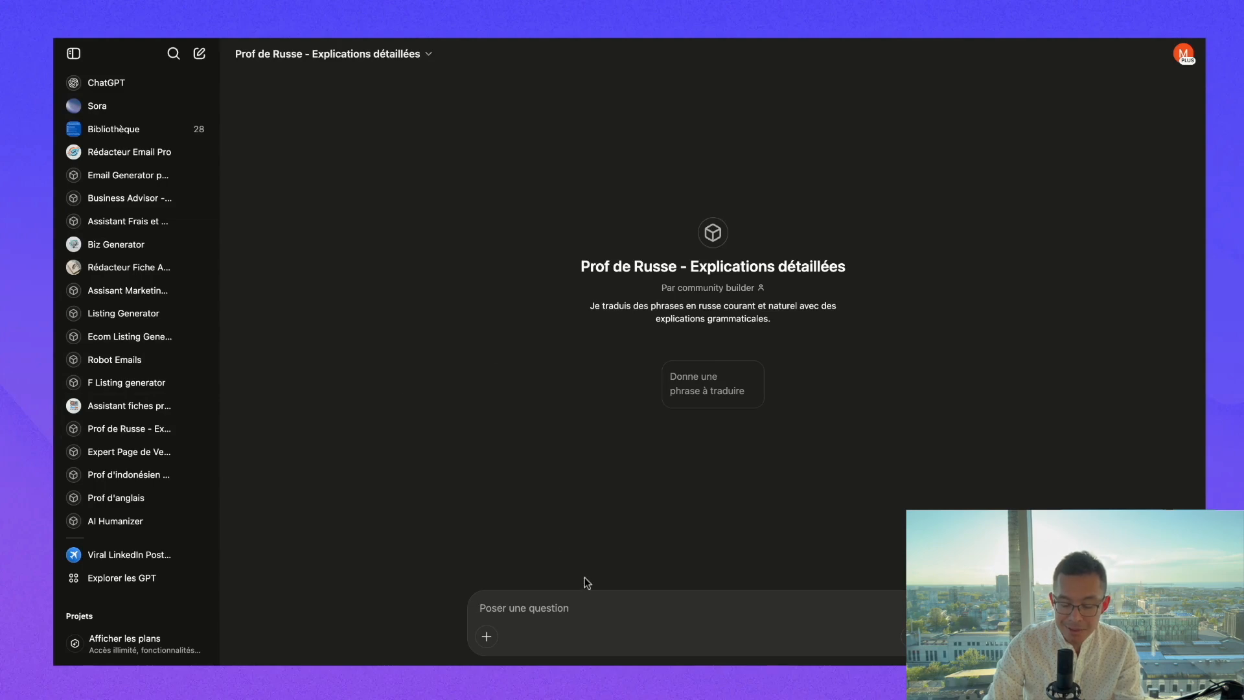
Ask the Russian teacher GPT "Comment on dit en russe "je suis en train de tourner une vidéo Youtube"" and read through its answer.
text(Com)
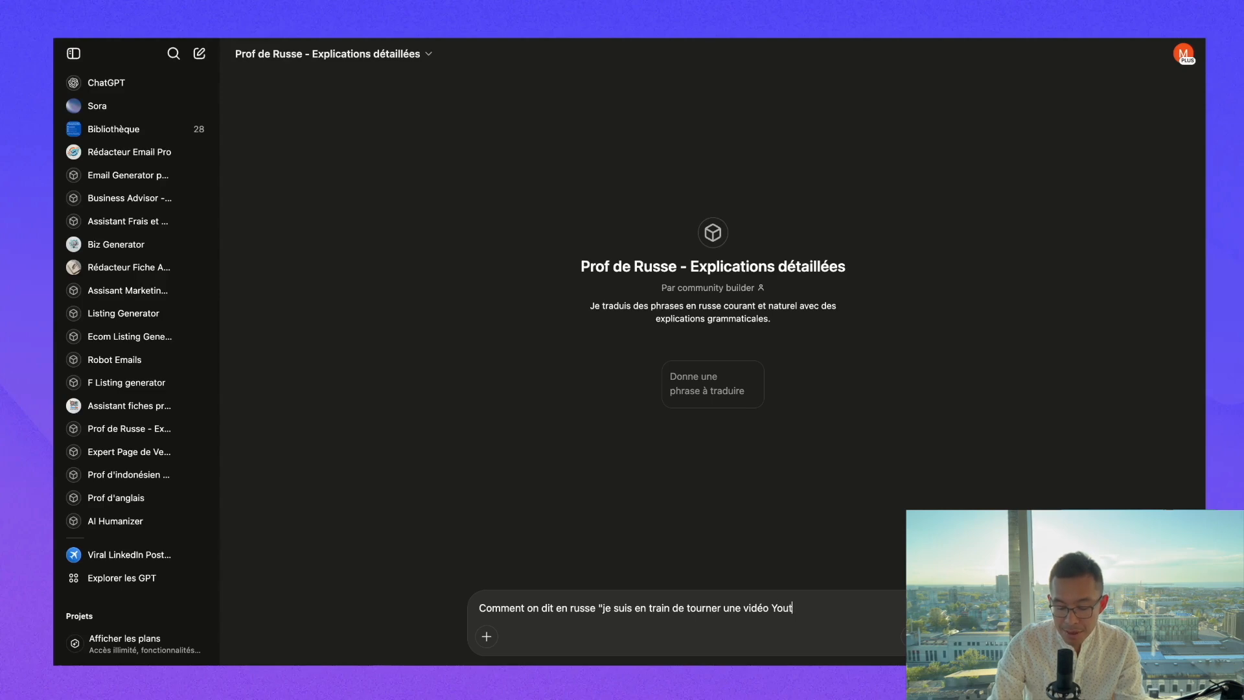
key(Return)
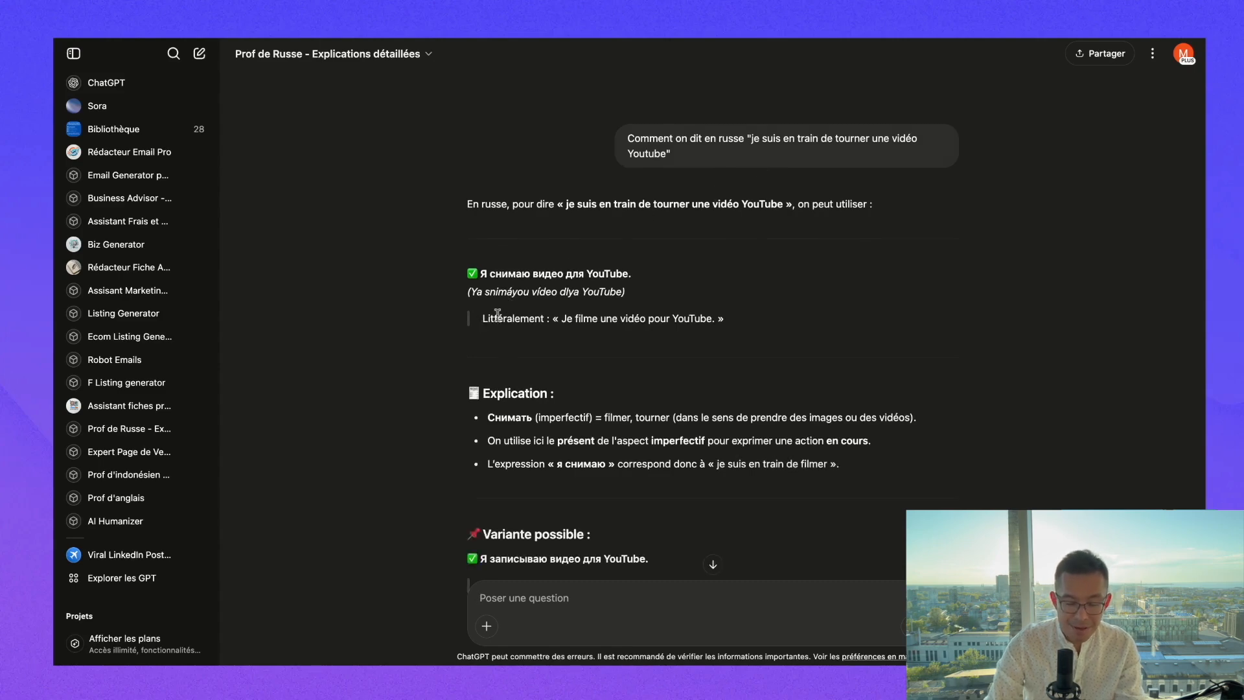
drag(487, 279, 592, 277)
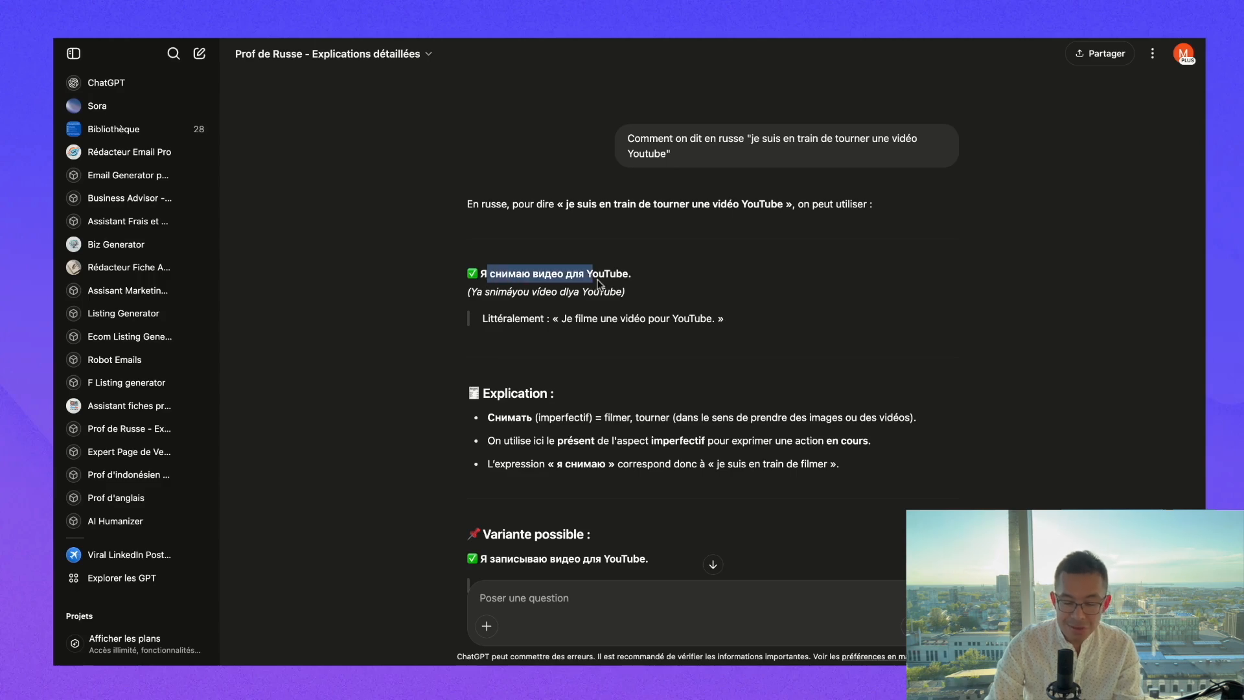
click(334, 55)
click(318, 357)
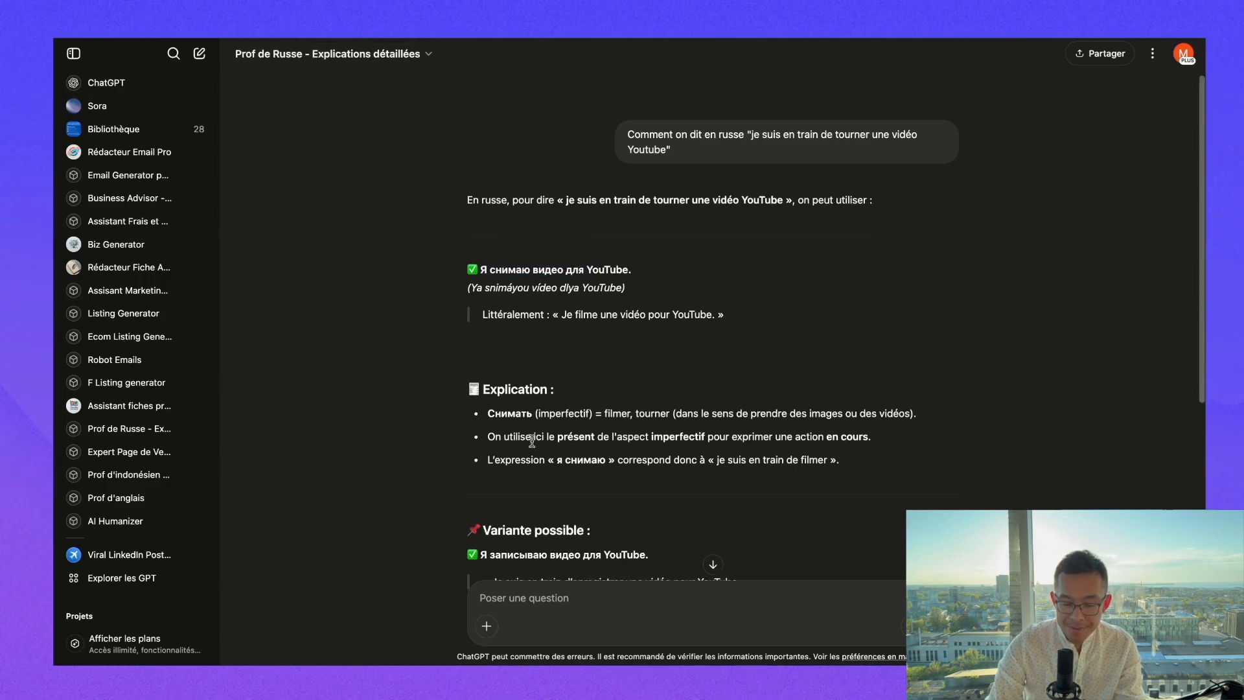
scroll(532, 441, down, 3)
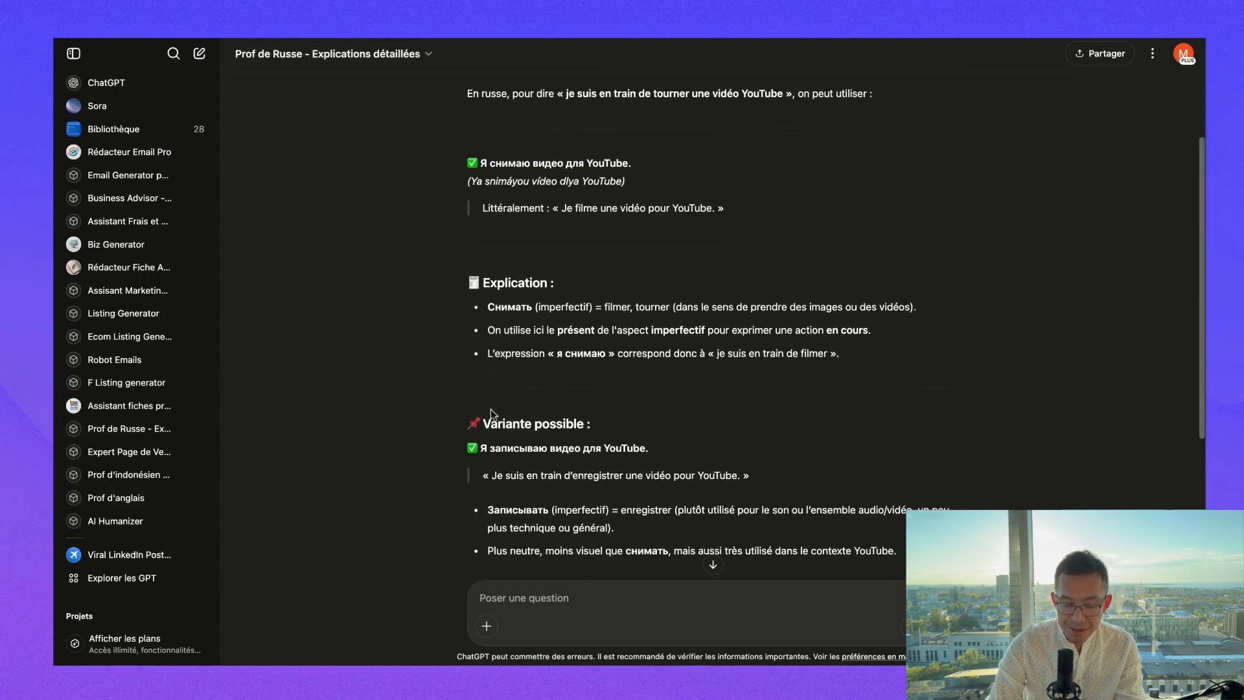
scroll(491, 410, down, 1)
scroll(487, 352, down, 5)
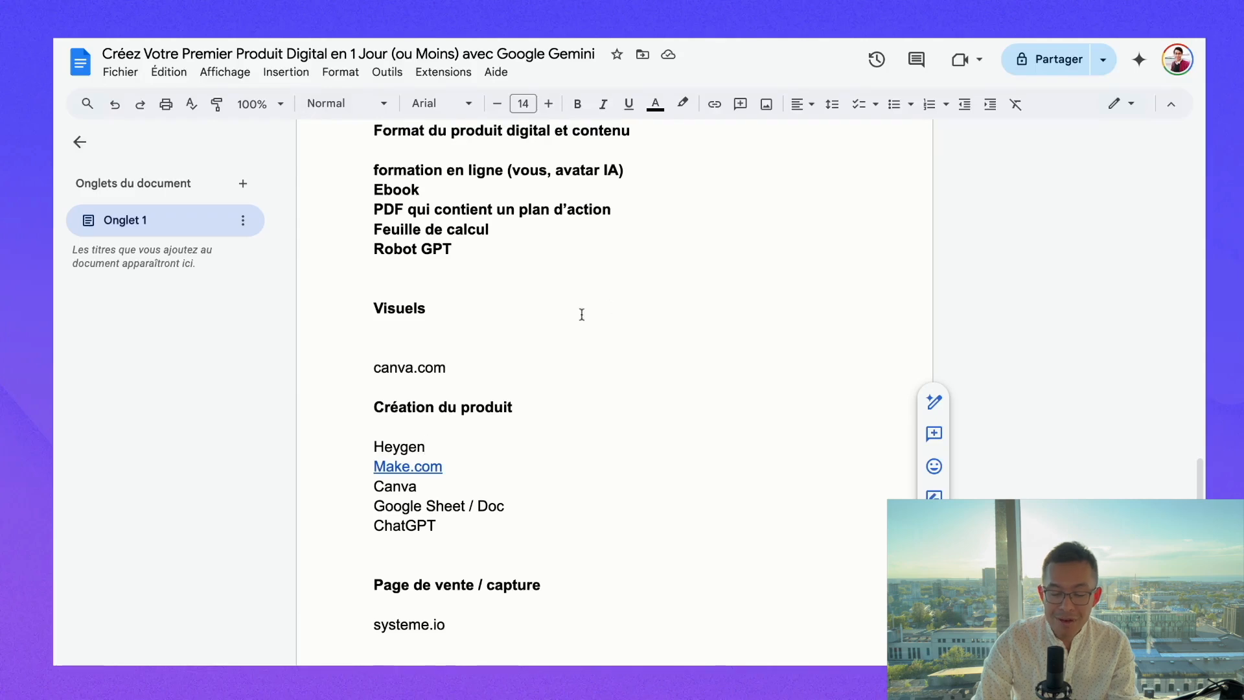
In the Google Docs planning notes, review the product creation tools and highlight "Sheet / Doc" in the Google entry.
scroll(506, 308, up, 1)
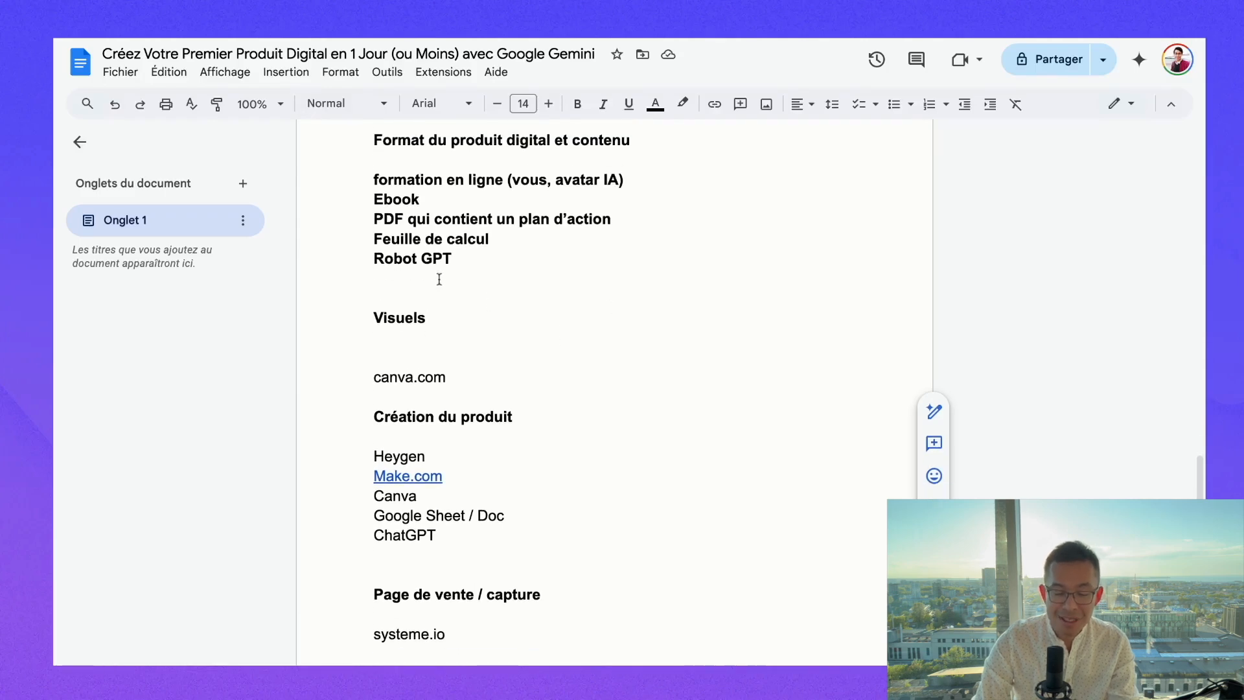
scroll(439, 278, down, 3)
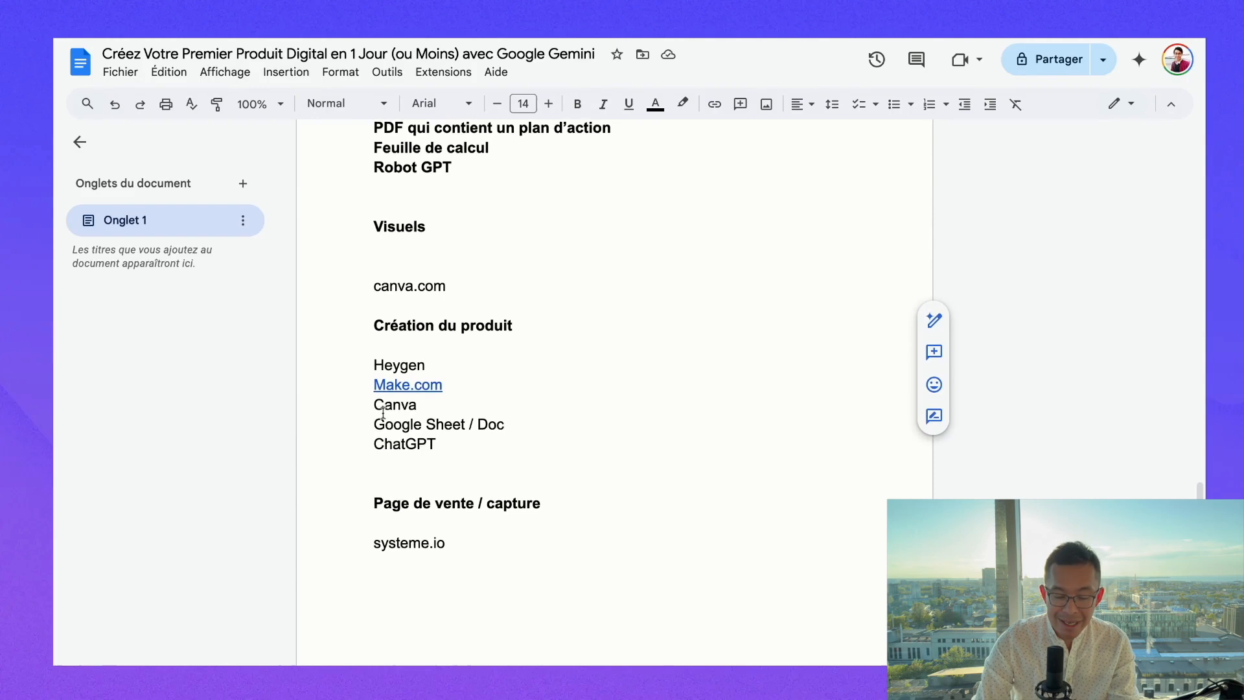
click(453, 442)
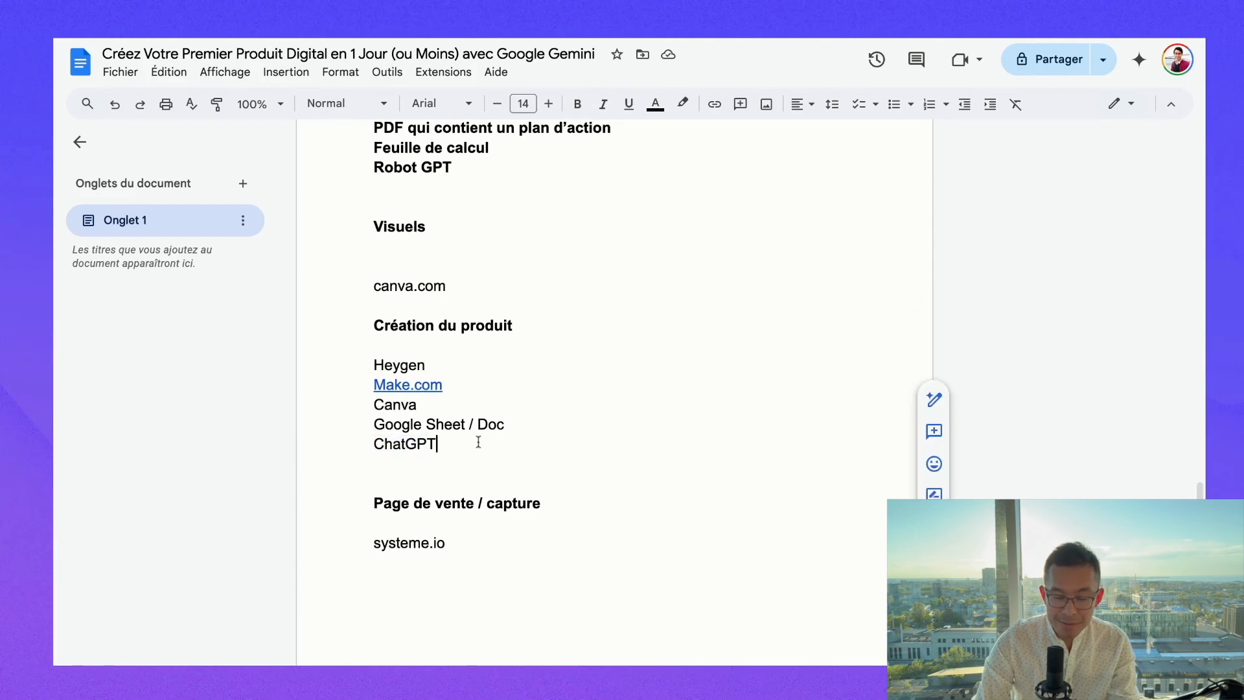
drag(504, 424, 426, 424)
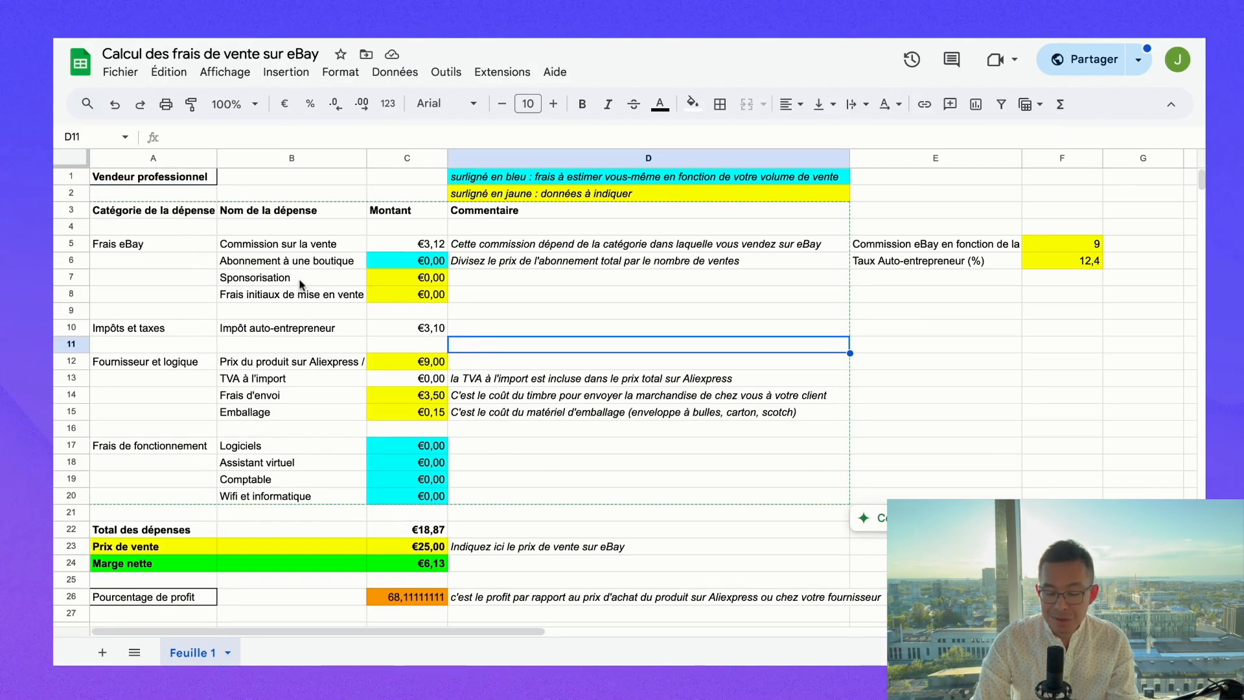
In the "Calcul des frais de vente sur eBay" sheet, set the Prix de vente amount to 33.
click(214, 278)
scroll(260, 403, down, 1)
scroll(260, 403, down, 2)
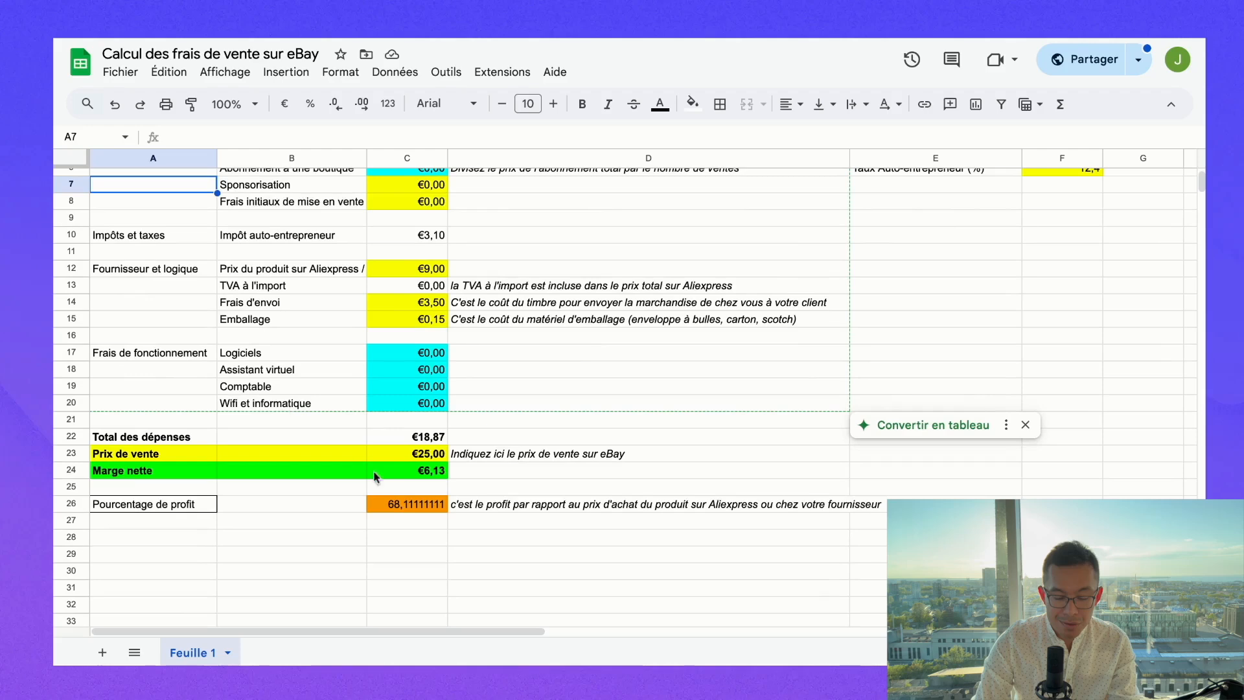
click(403, 456)
text(33)
click(480, 427)
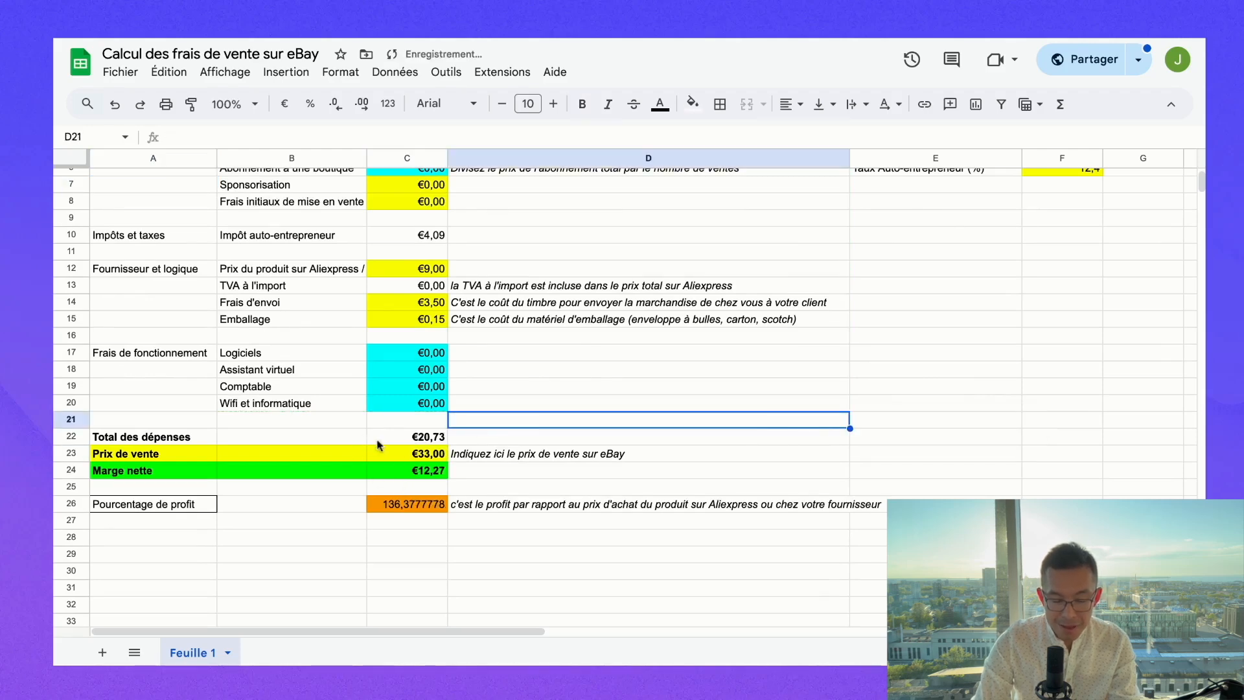
Set the Aliexpress product price in cell C12 to 14 and select the Marge nette amount to check it.
scroll(407, 456, up, 2)
scroll(406, 457, right, 1)
scroll(407, 456, up, 1)
scroll(407, 457, left, 1)
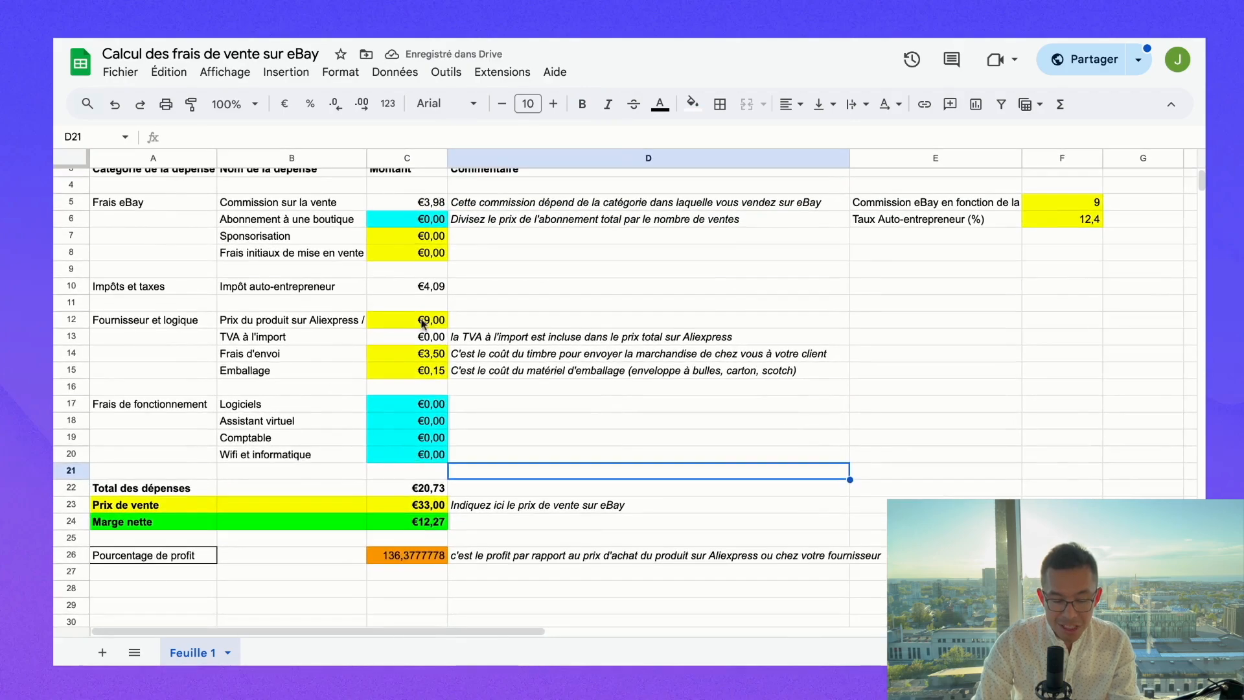
click(396, 317)
text(14)
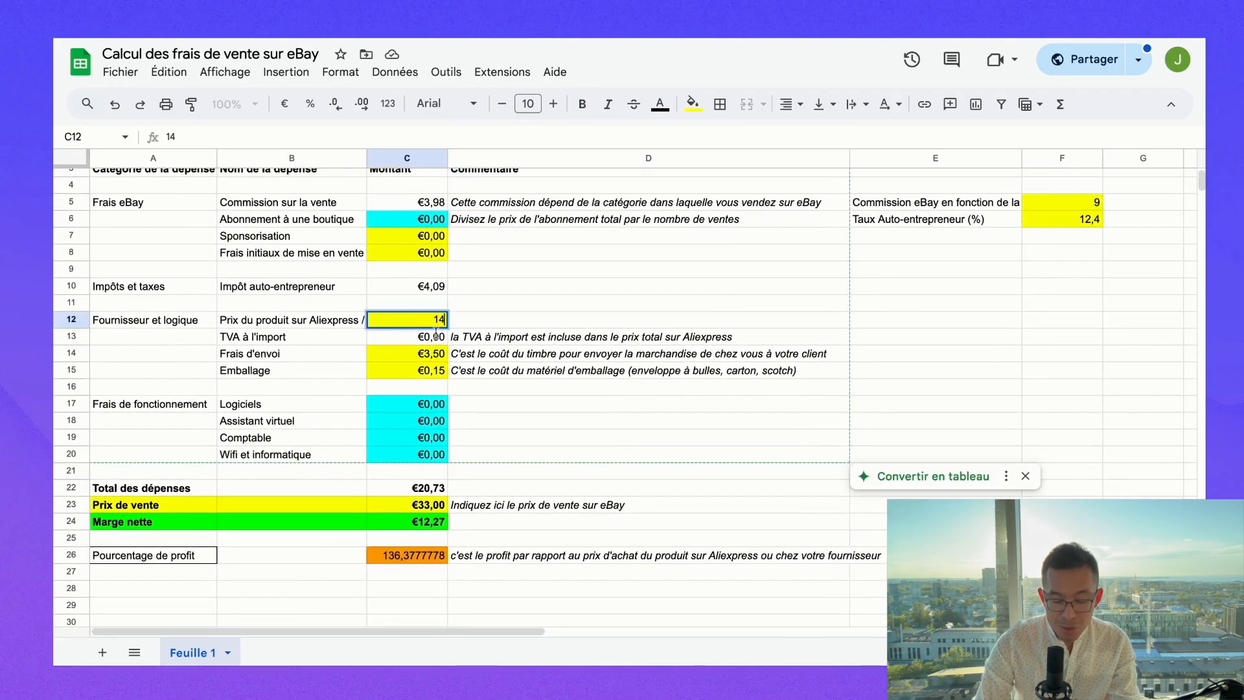
click(553, 376)
click(408, 525)
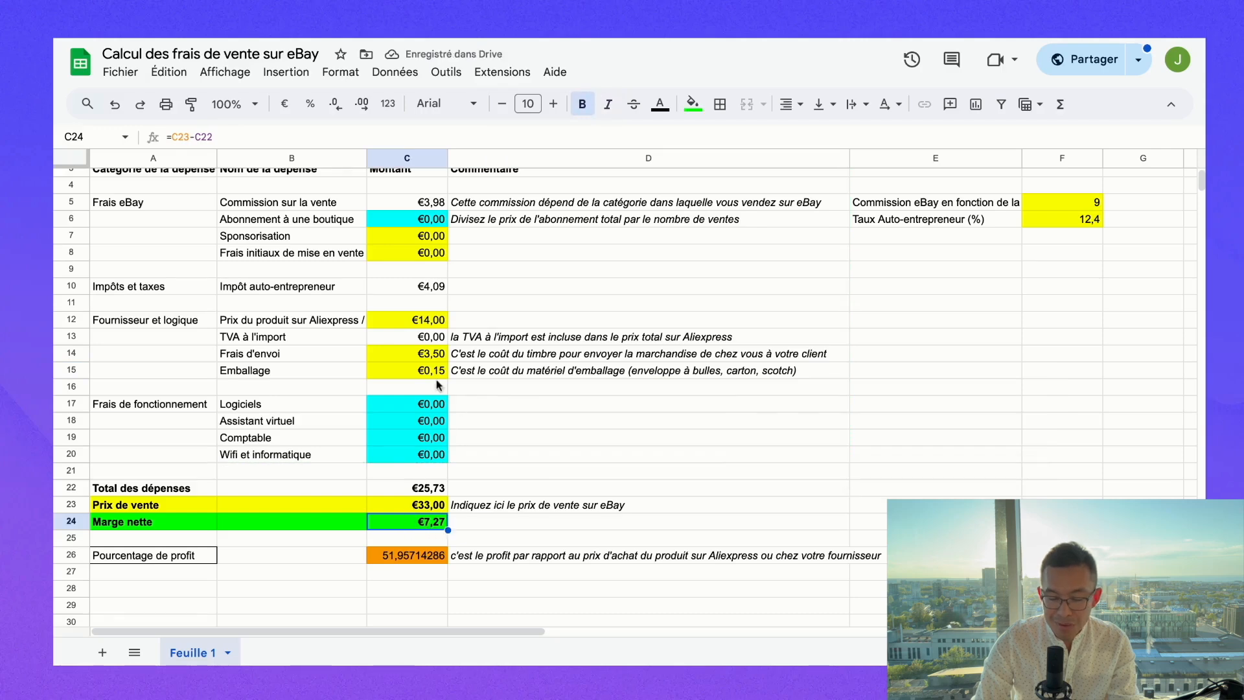
Examine the eBay commission parameter and the expense categories in the fee calculator.
click(907, 204)
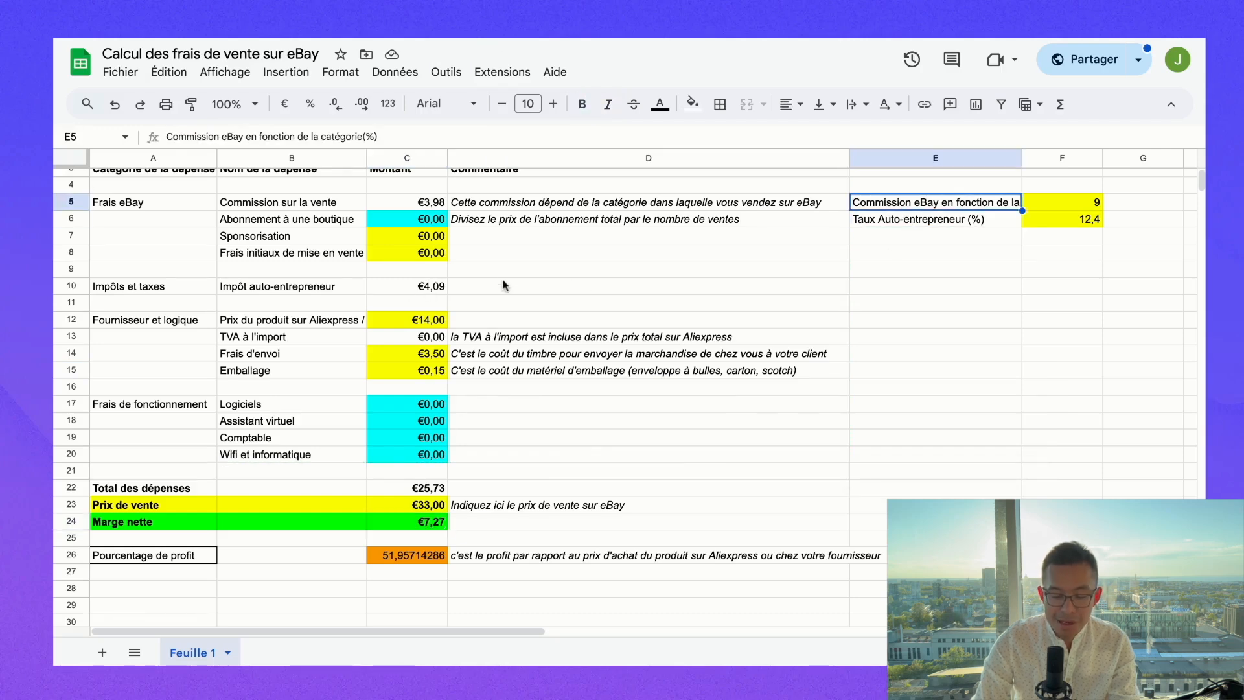
click(282, 387)
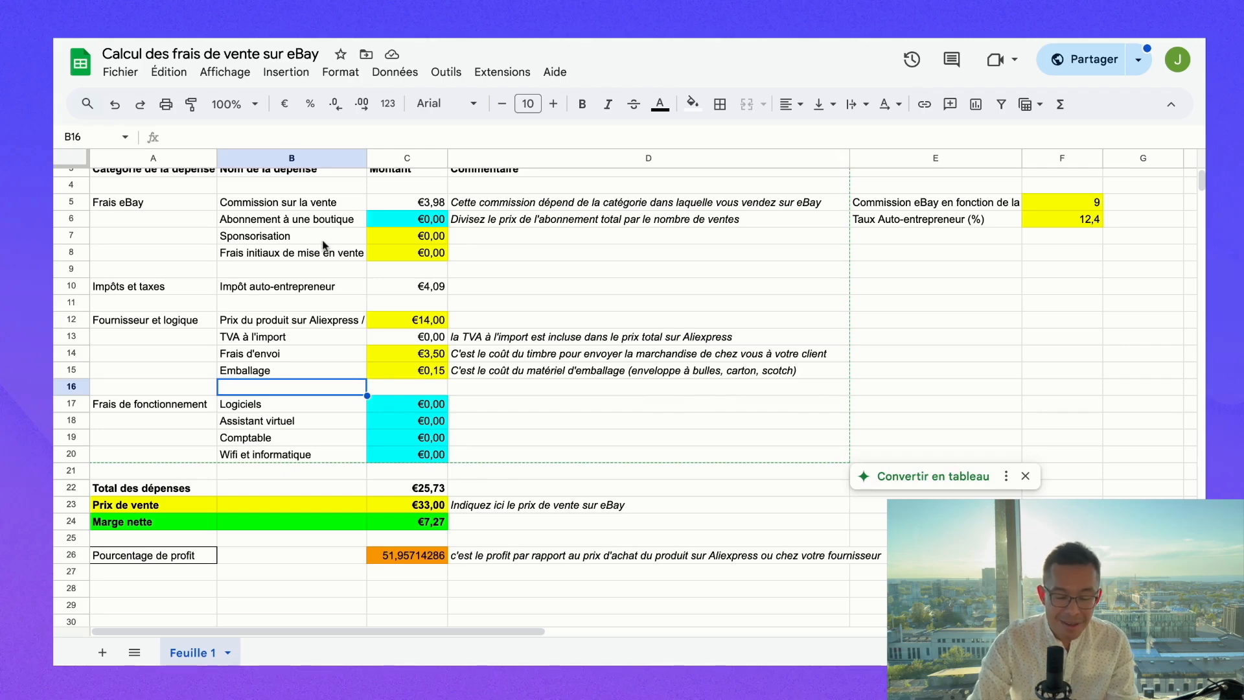
click(326, 275)
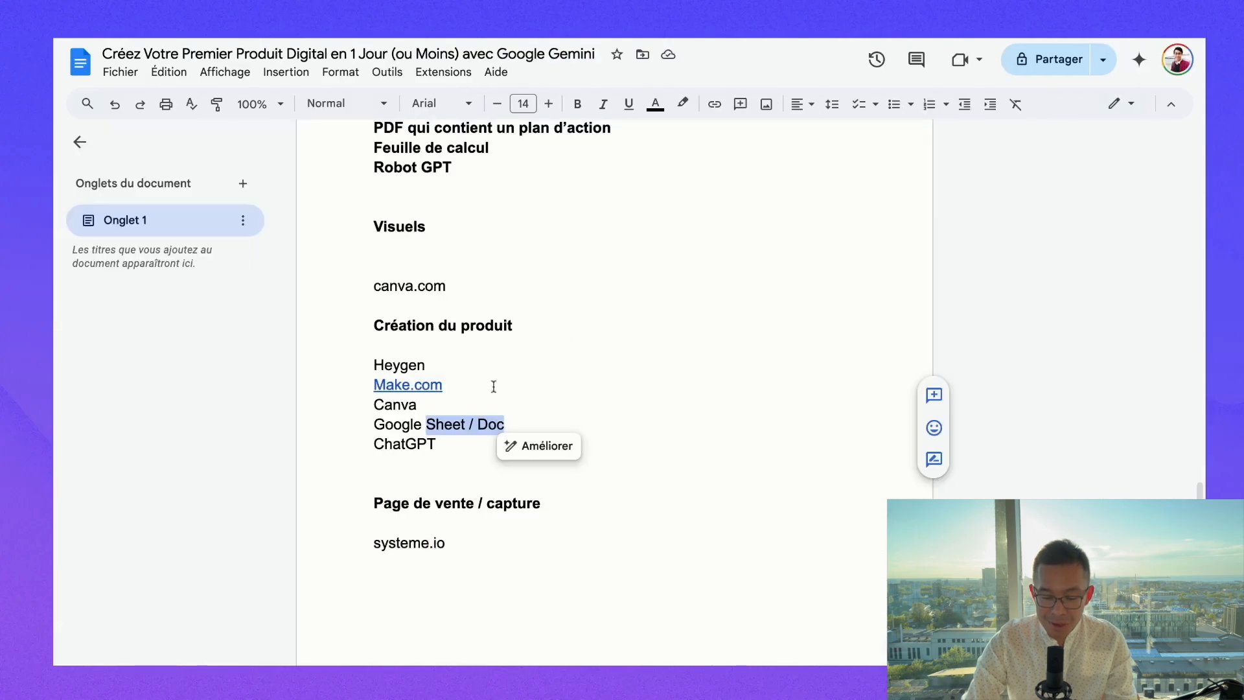
Switch to the Google Docs planning notes and highlight the Heygen entry under "Création du produit".
click(446, 385)
double_click(431, 366)
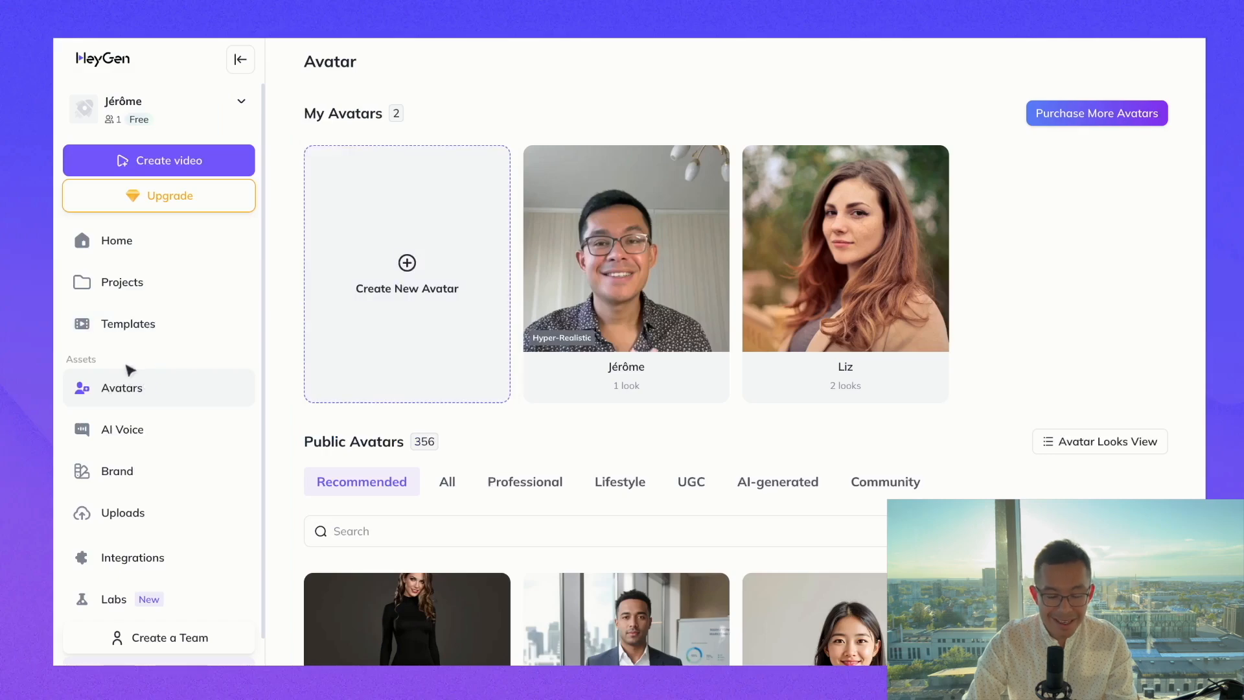
Browse HeyGen's recommended public avatars, then open the custom hyper-realistic avatar under My Avatars.
scroll(324, 453, down, 10)
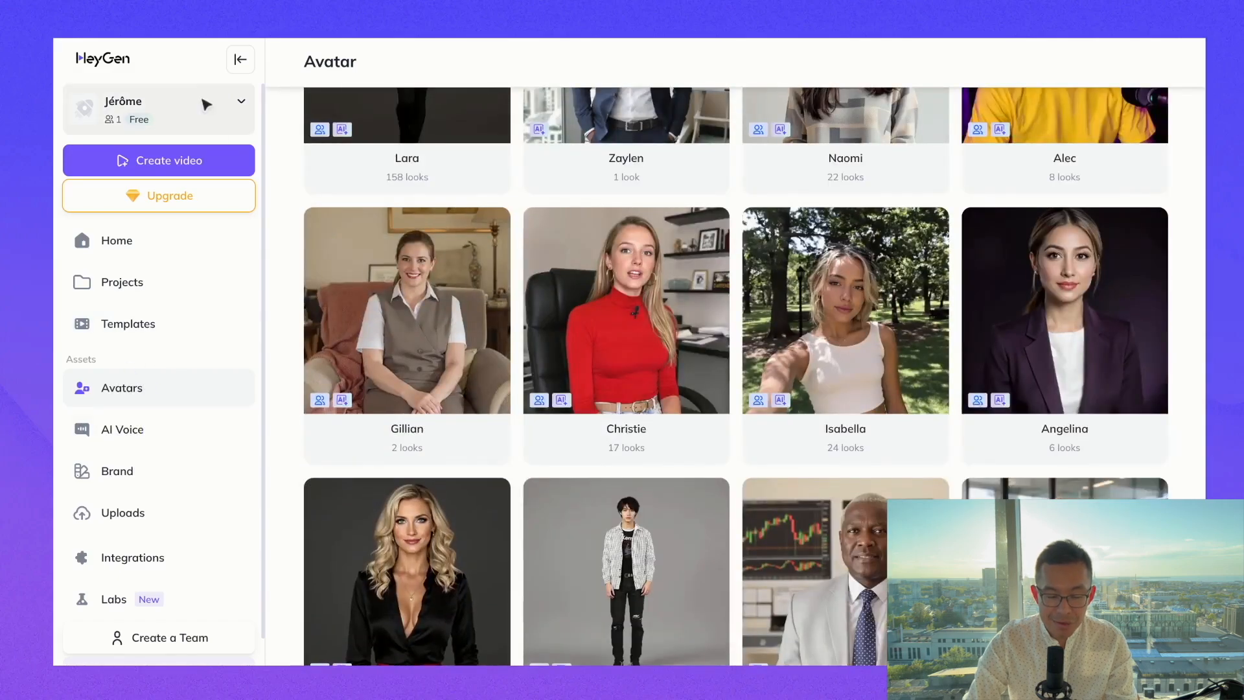
scroll(266, 155, down, 1)
scroll(514, 325, down, 6)
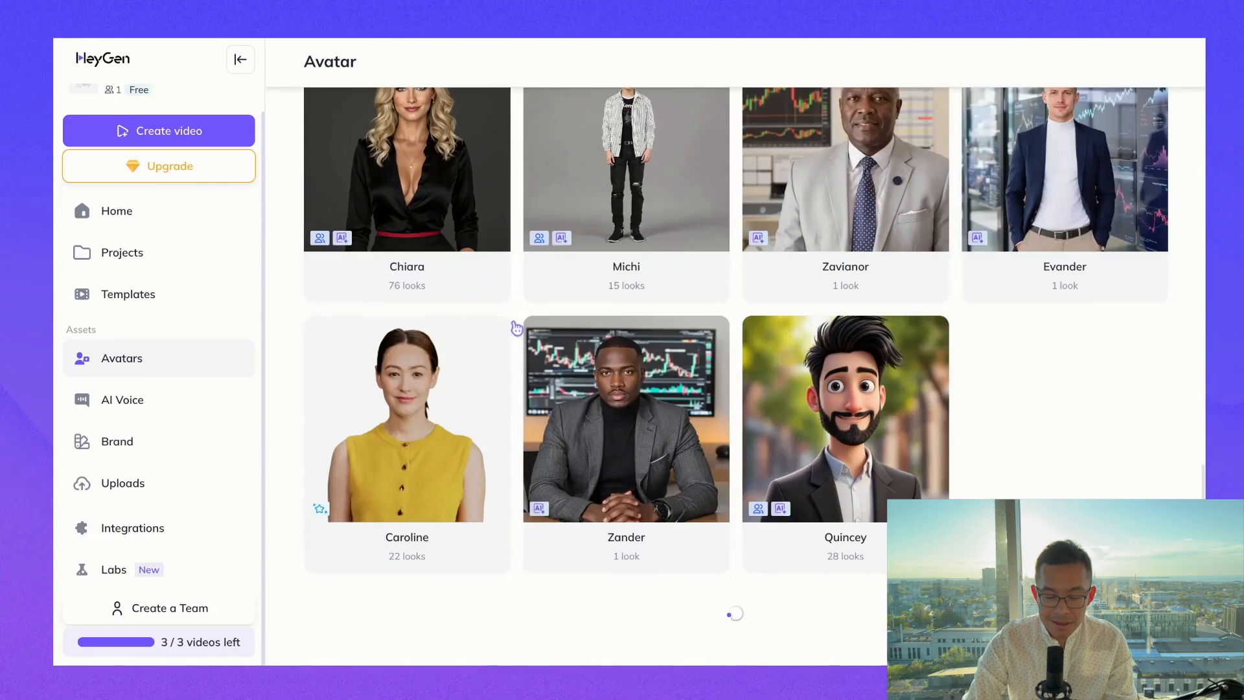
scroll(577, 430, down, 2)
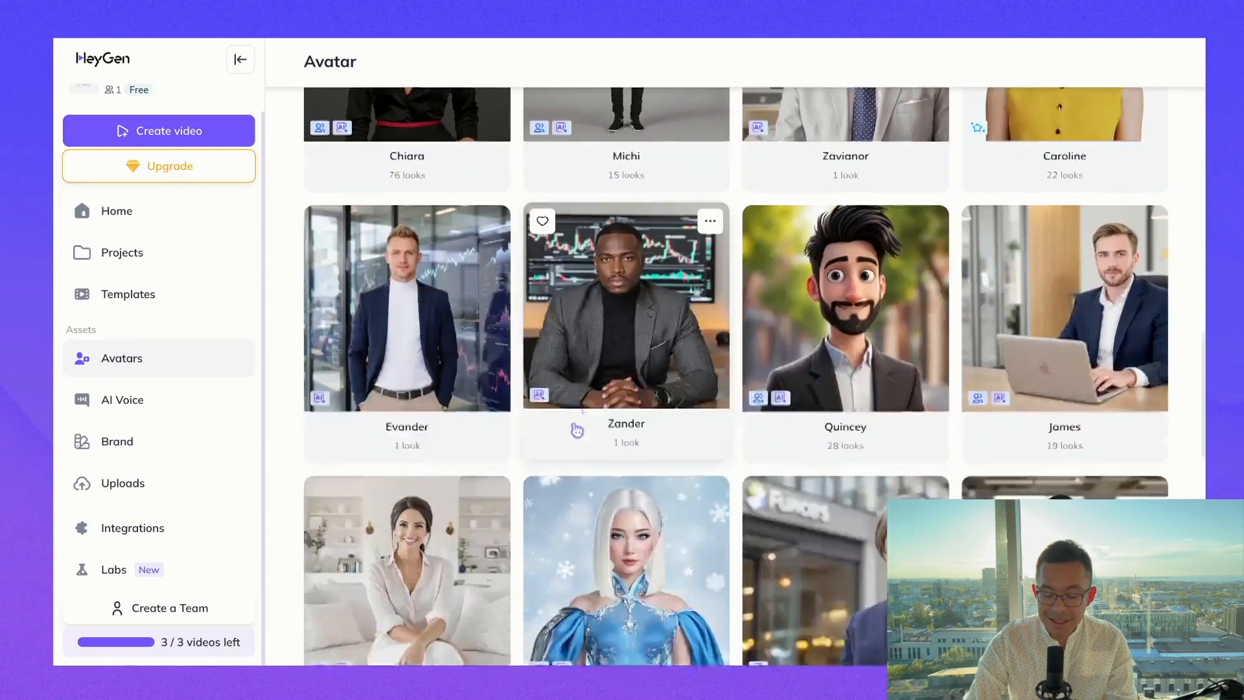
scroll(576, 430, up, 18)
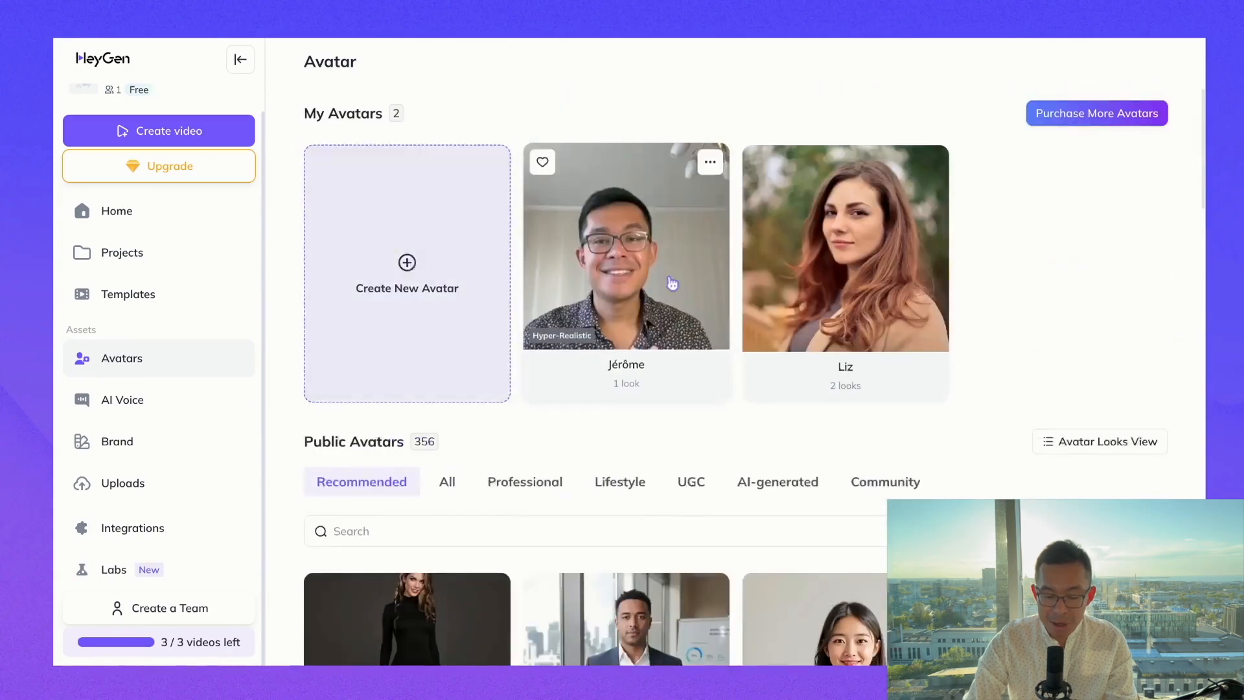
click(602, 258)
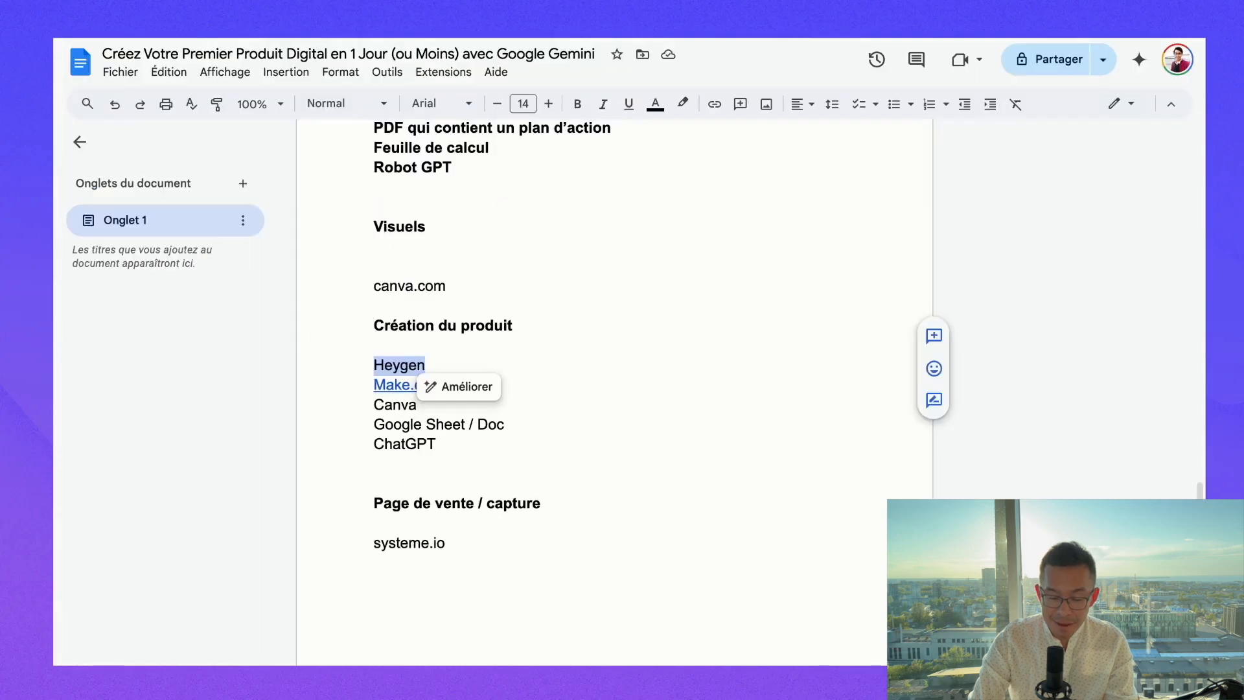
Clear the Heygen highlight in the planning notes, then return to the HeyGen avatar library and browse it.
click(570, 445)
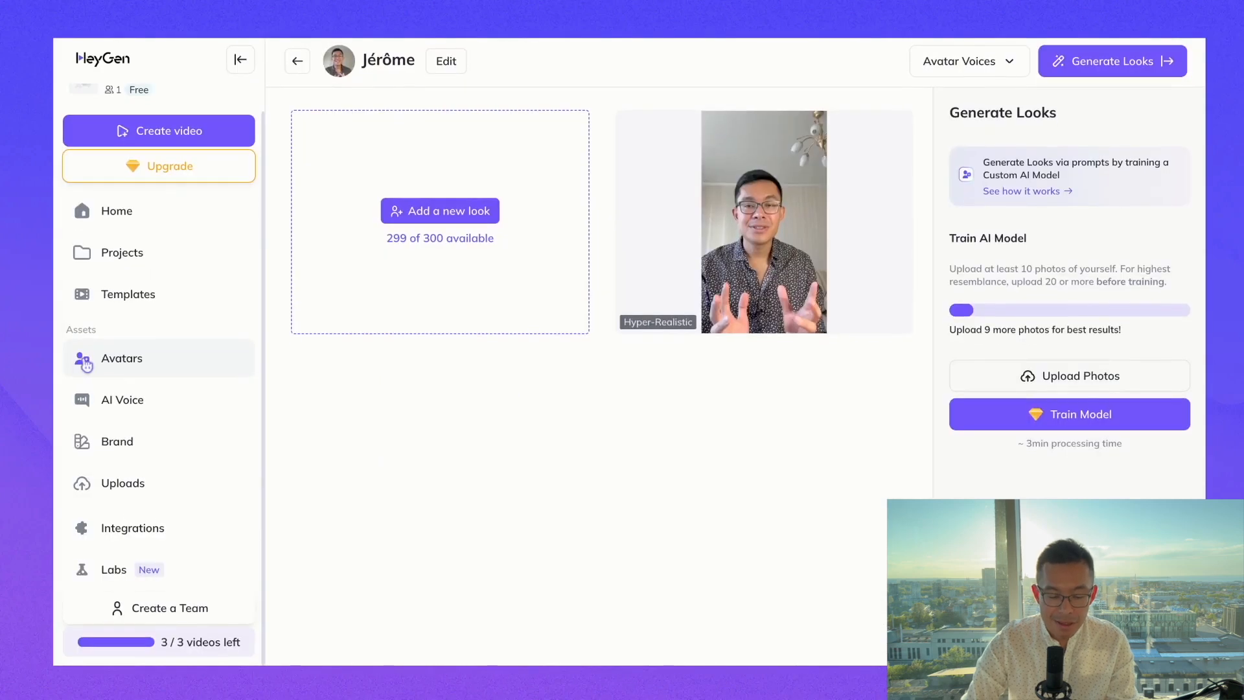
click(87, 364)
scroll(625, 492, down, 6)
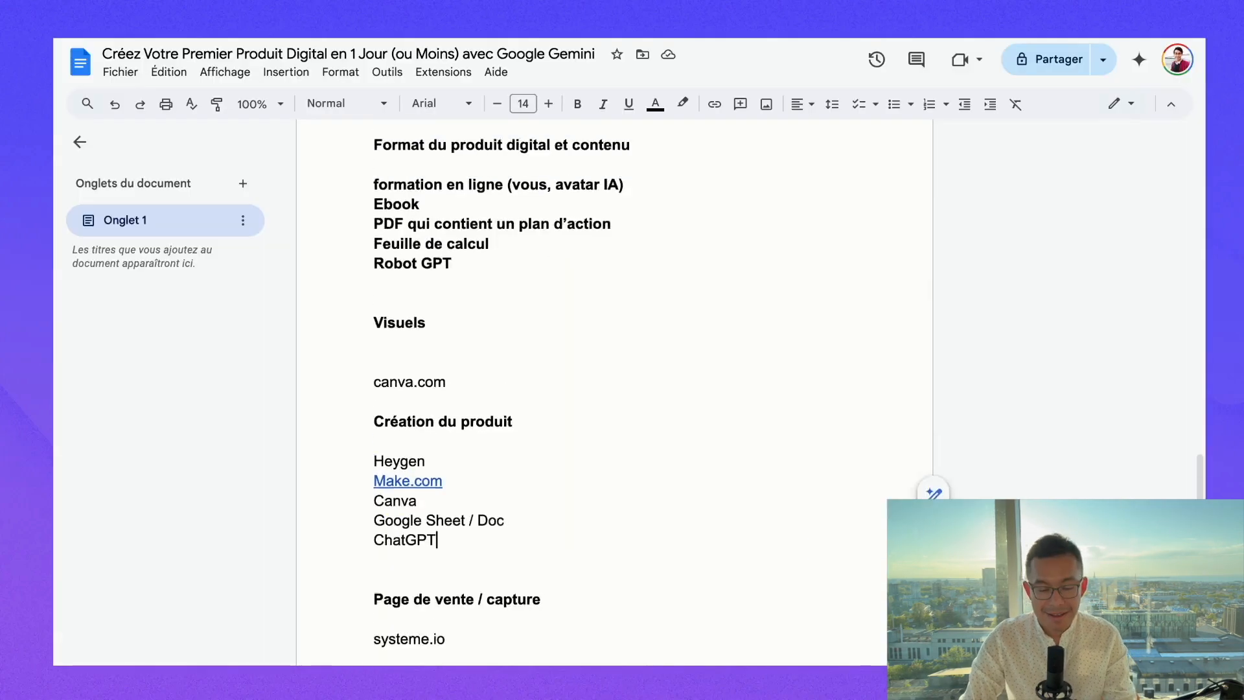
In the Google Docs planning notes, review the product formats, visuals and creation tools through the "Page de vente / capture" section.
scroll(614, 389, up, 8)
scroll(614, 388, down, 5)
scroll(614, 388, down, 5)
click(480, 441)
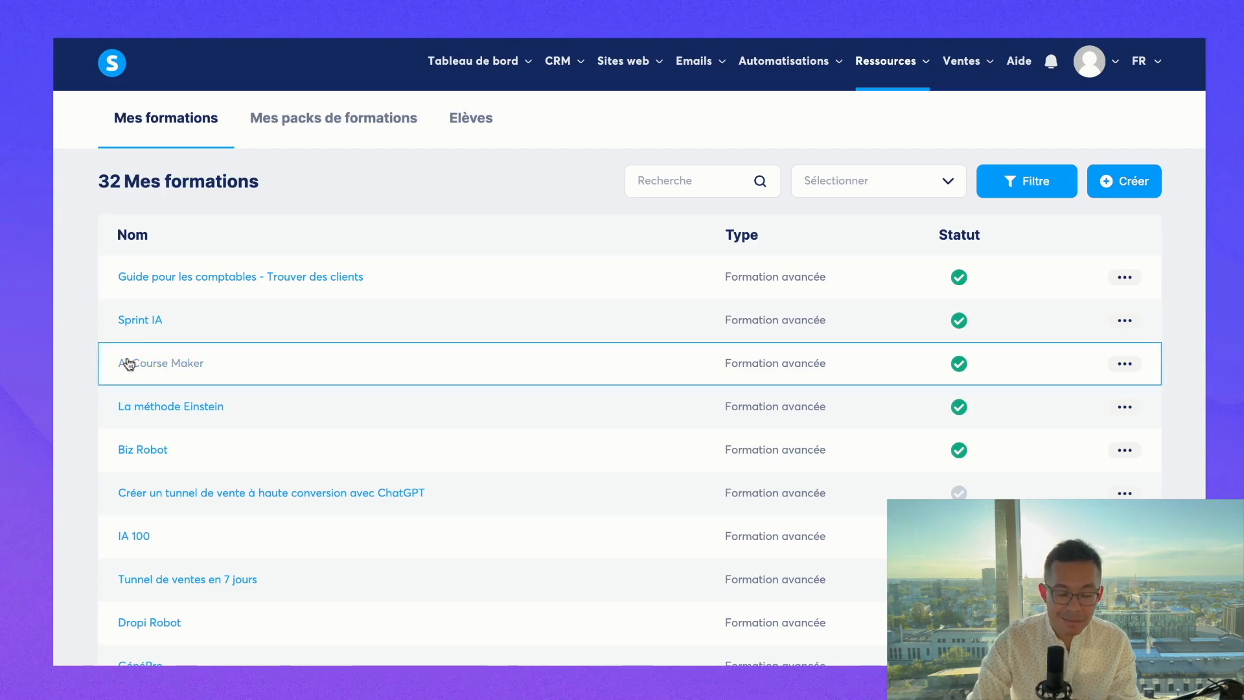
Open the AI Course Maker course in systeme.io and preview its student view.
click(145, 364)
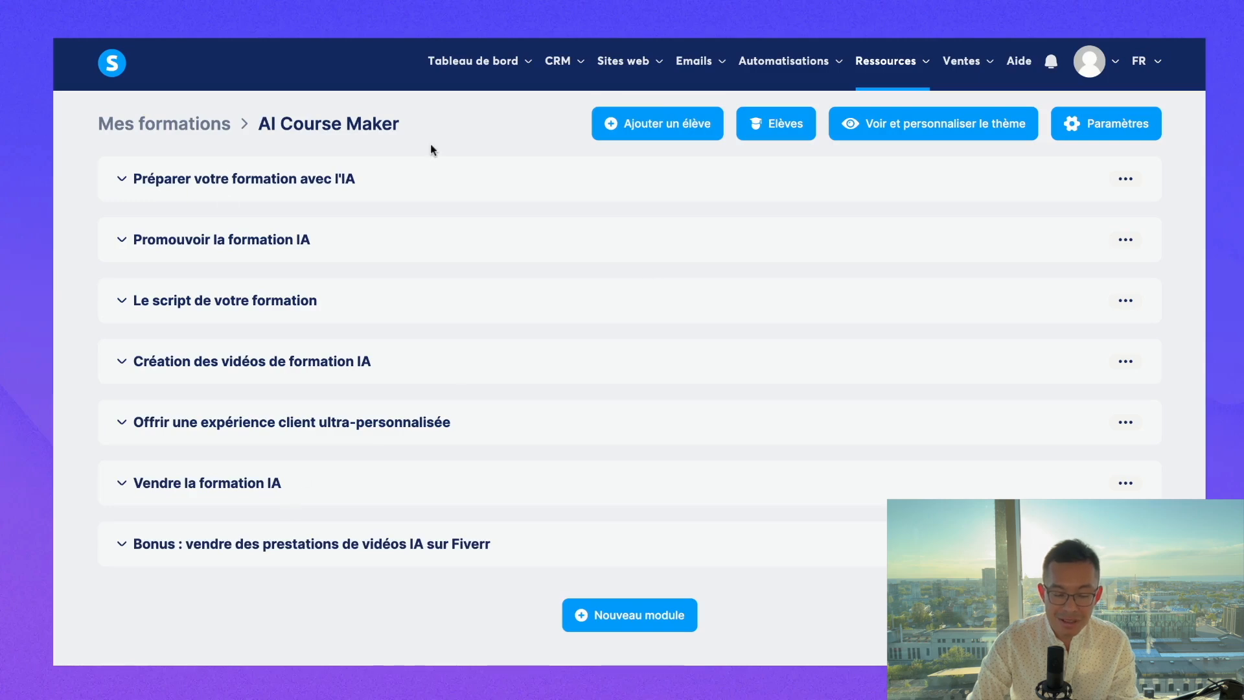
click(877, 133)
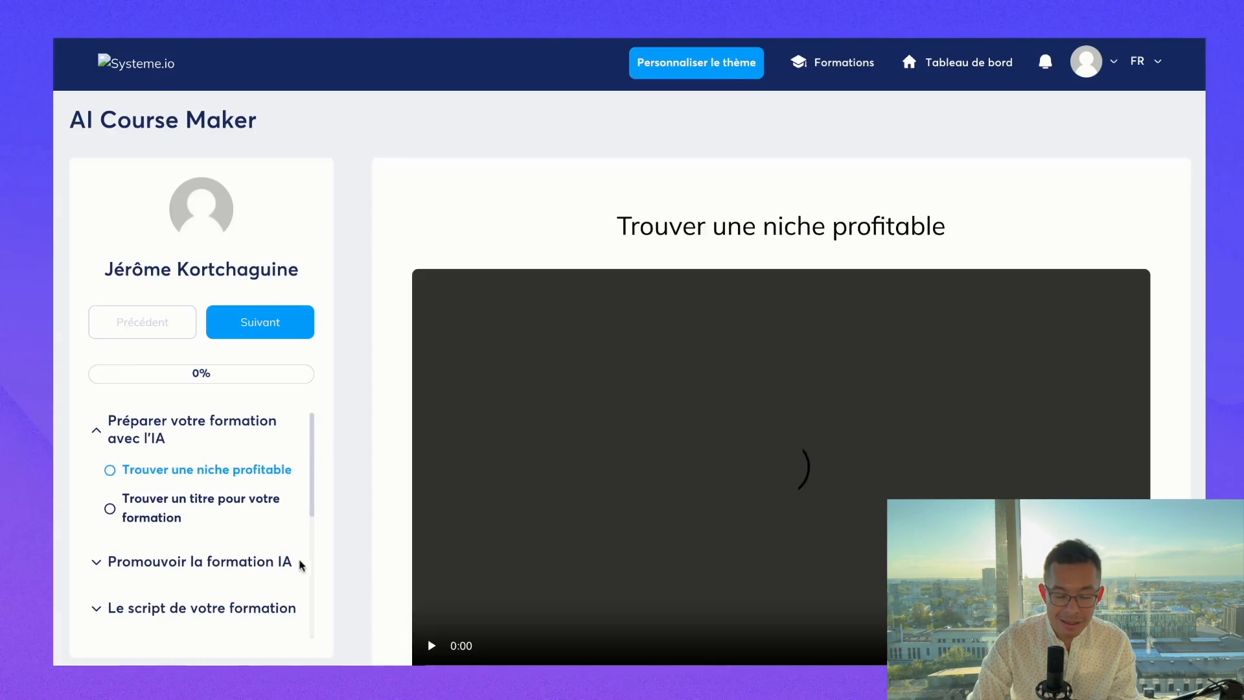
Expand the modules "Promouvoir la formation IA", "Le script de votre formation" and "Création des vidéos de formation IA" to review their lessons.
scroll(367, 410, down, 1)
scroll(236, 492, down, 1)
click(182, 408)
scroll(192, 476, down, 1)
click(156, 447)
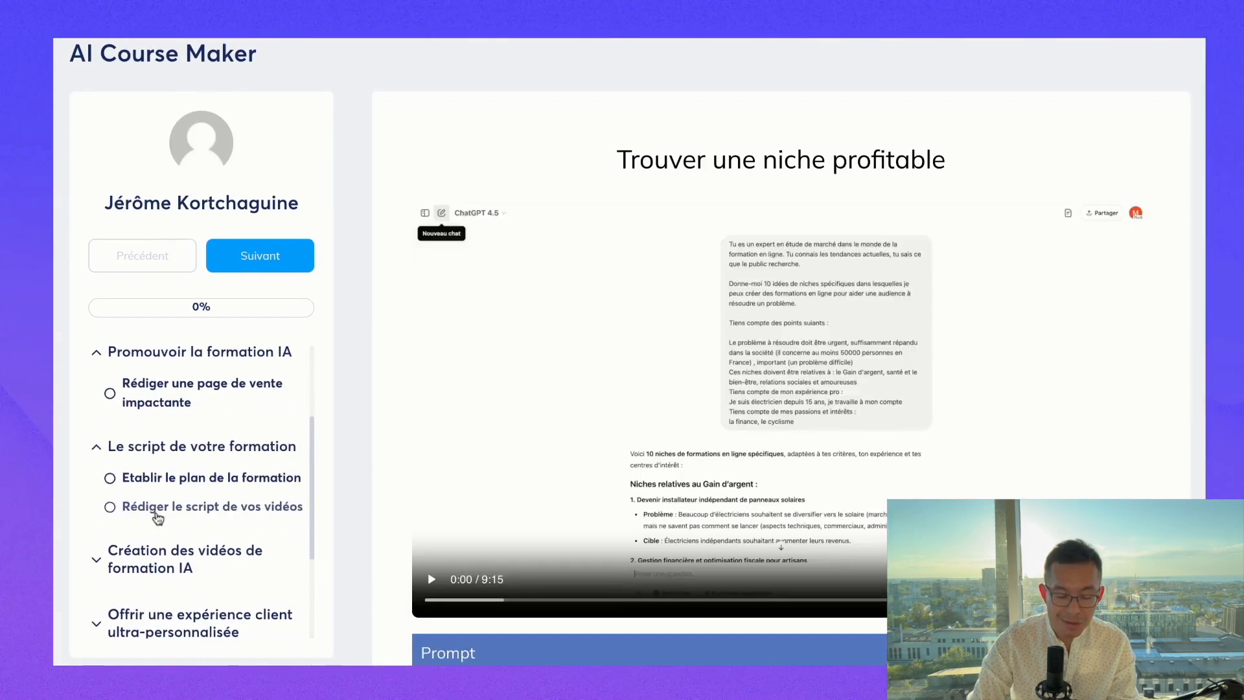
click(153, 556)
scroll(154, 559, down, 2)
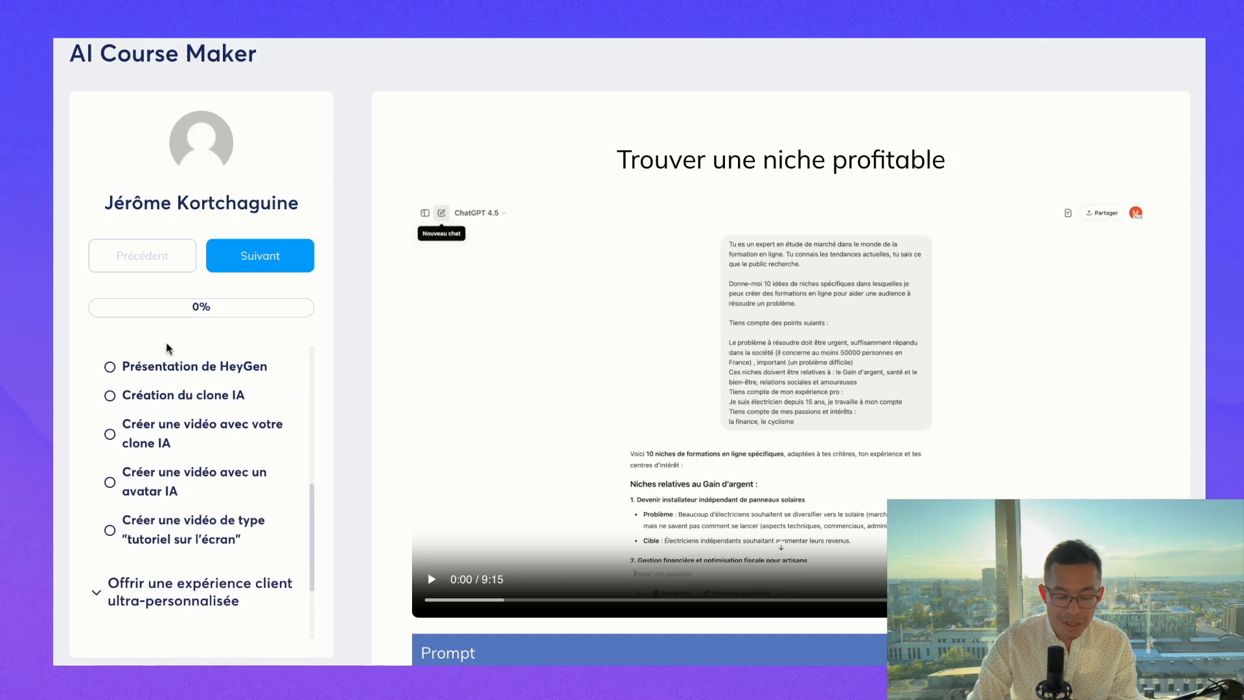
Open the lesson "Créer une vidéo avec votre clone IA" and look through its video parts.
click(176, 434)
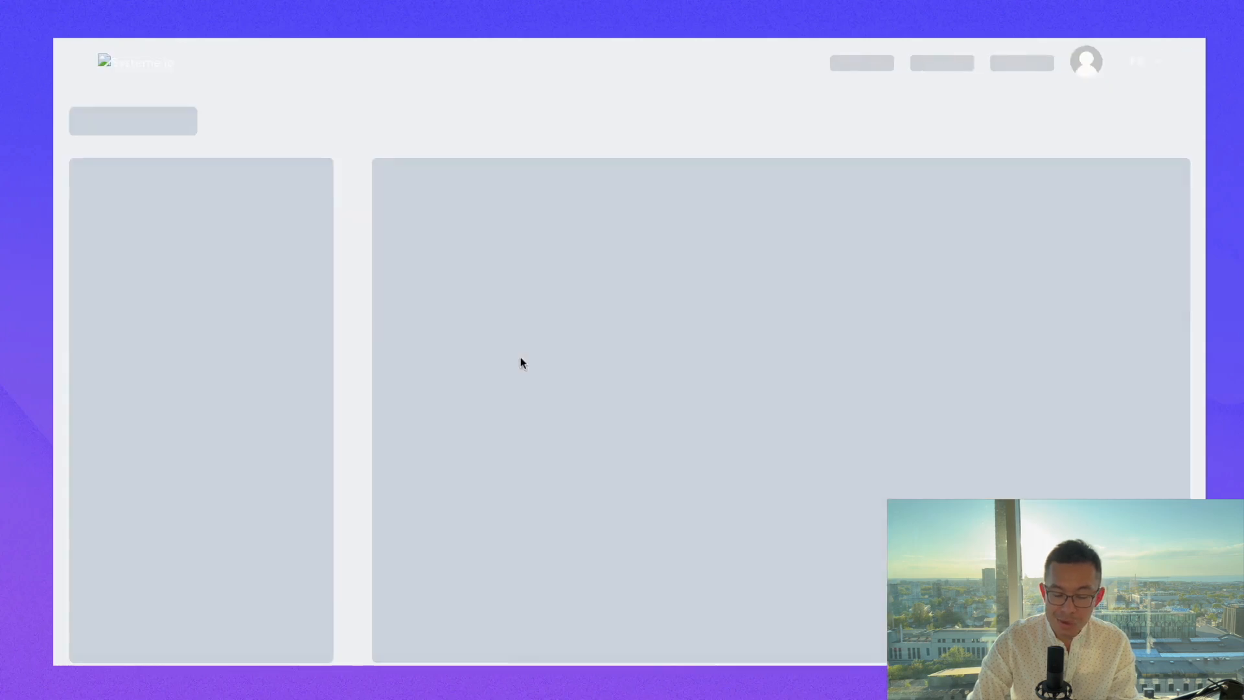
scroll(732, 404, down, 1)
scroll(739, 410, down, 2)
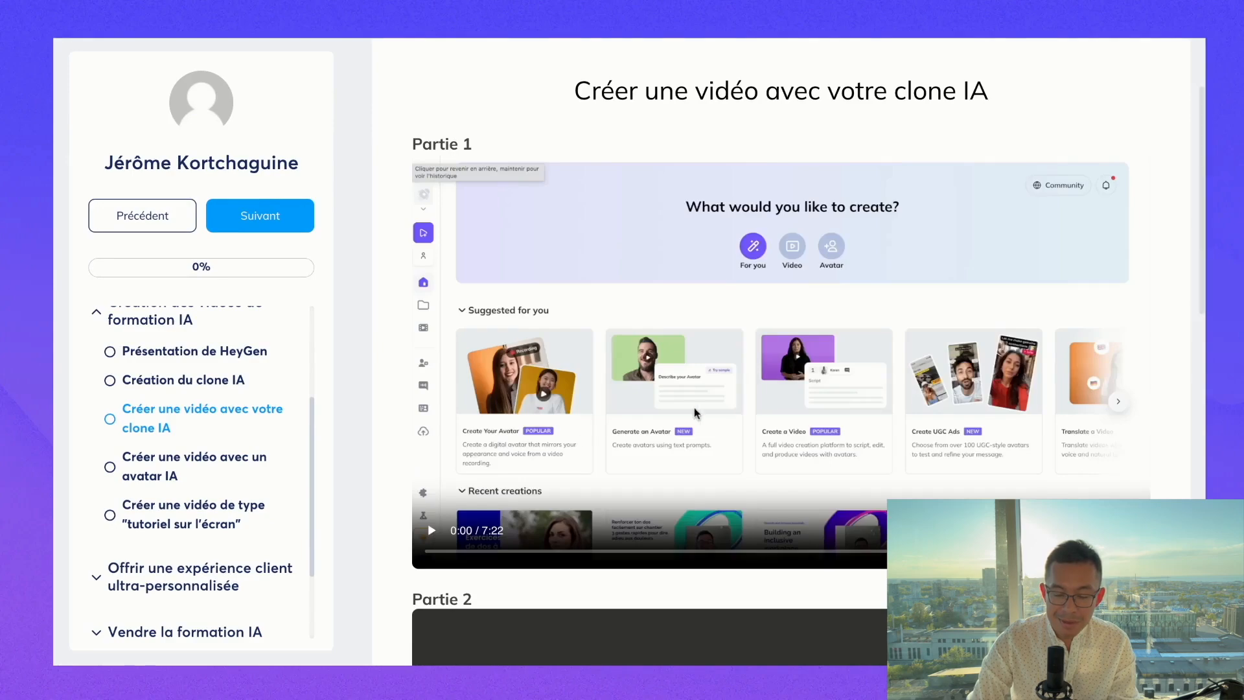
scroll(575, 436, down, 5)
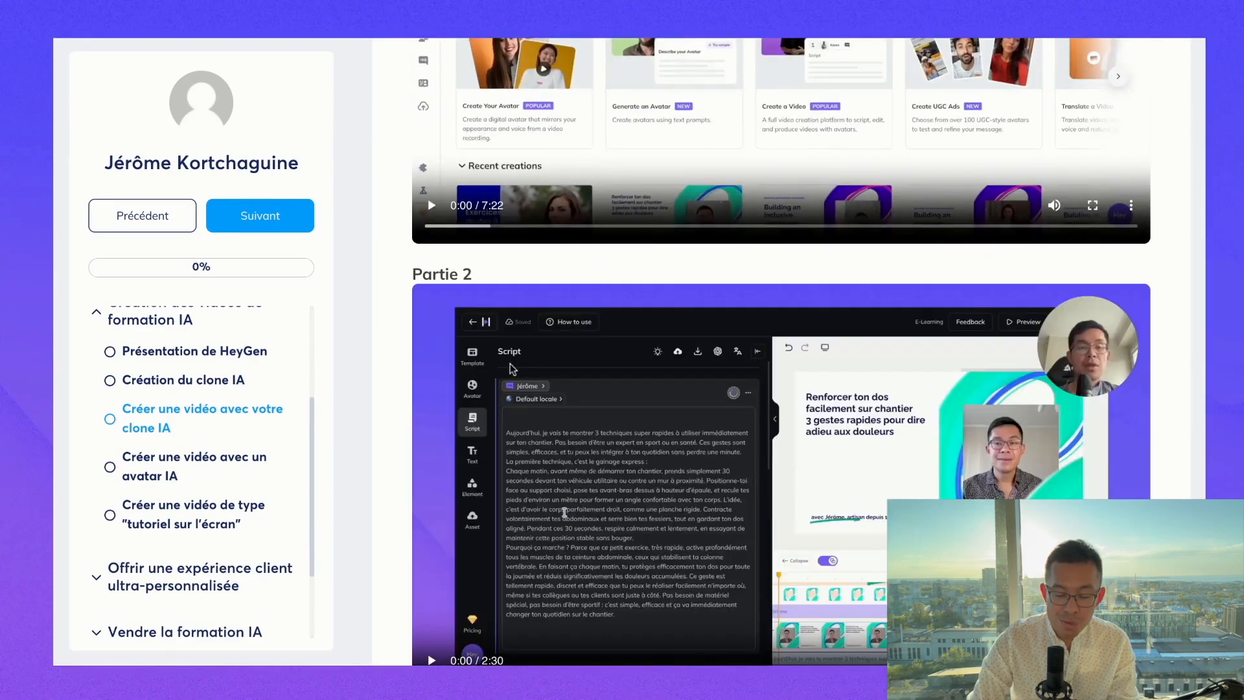
scroll(513, 370, down, 2)
scroll(199, 453, down, 3)
scroll(179, 492, up, 10)
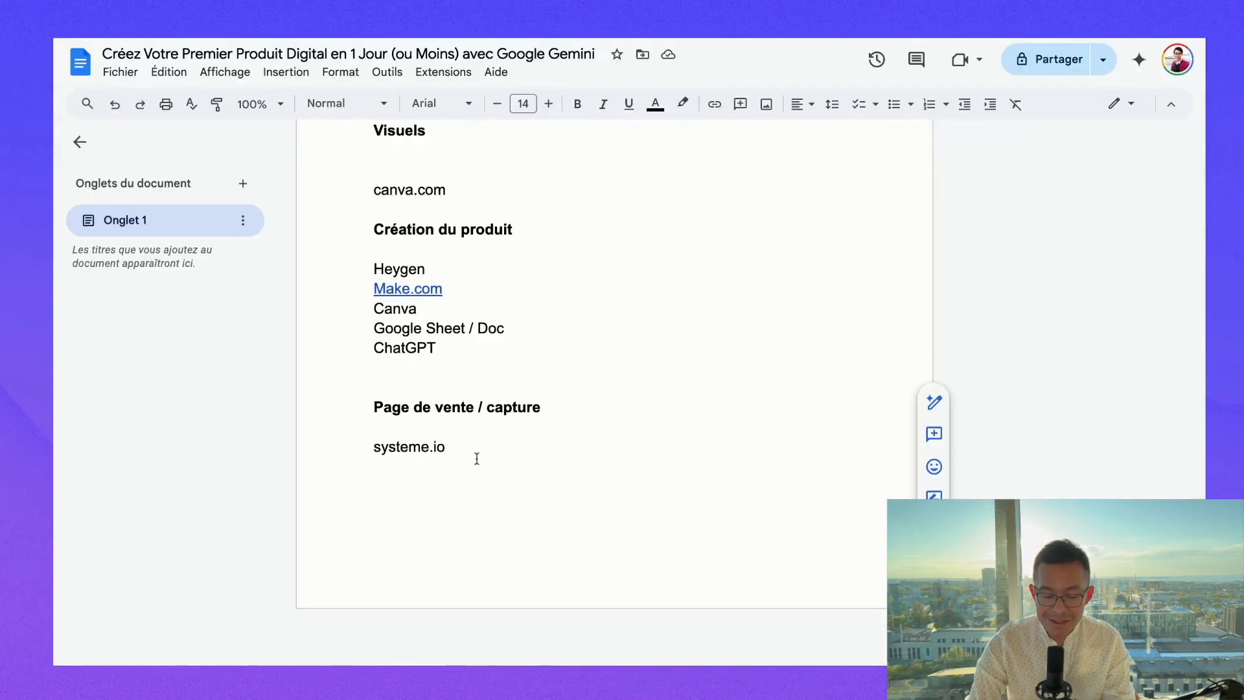
Add a "Promouvoir" heading line below systeme.io in the planning notes.
key(Return)
key(Return)
text(Promo)
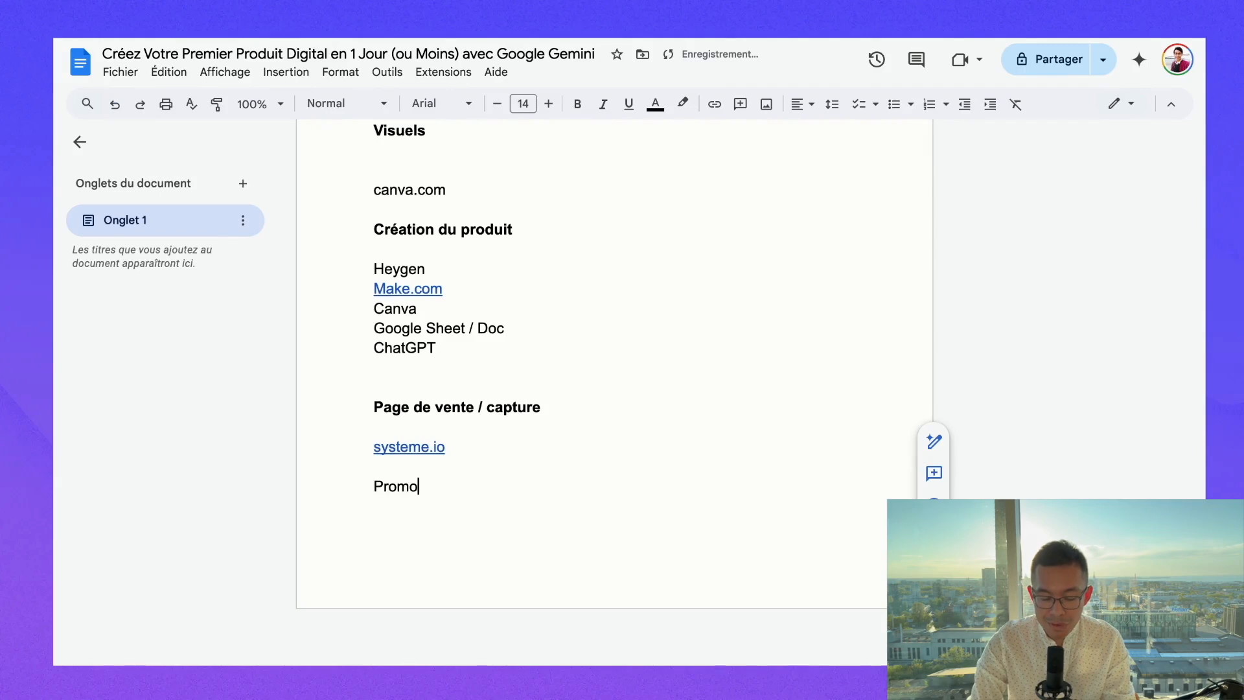
text(uvoir)
key(Return)
key(Return)
Below "Promouvoir", write the line "Audience réseaux sociaux (Instagram, YouTube, TikTok, Linkedin…)".
text(Audience réseaux sociaux (Instagram, YouTube, TikTok))
key(BackSpace)
text(, Linkedin...)
text())
key(Return)
Add "Publicité payante" on the line below the social media audience entry.
text(P)
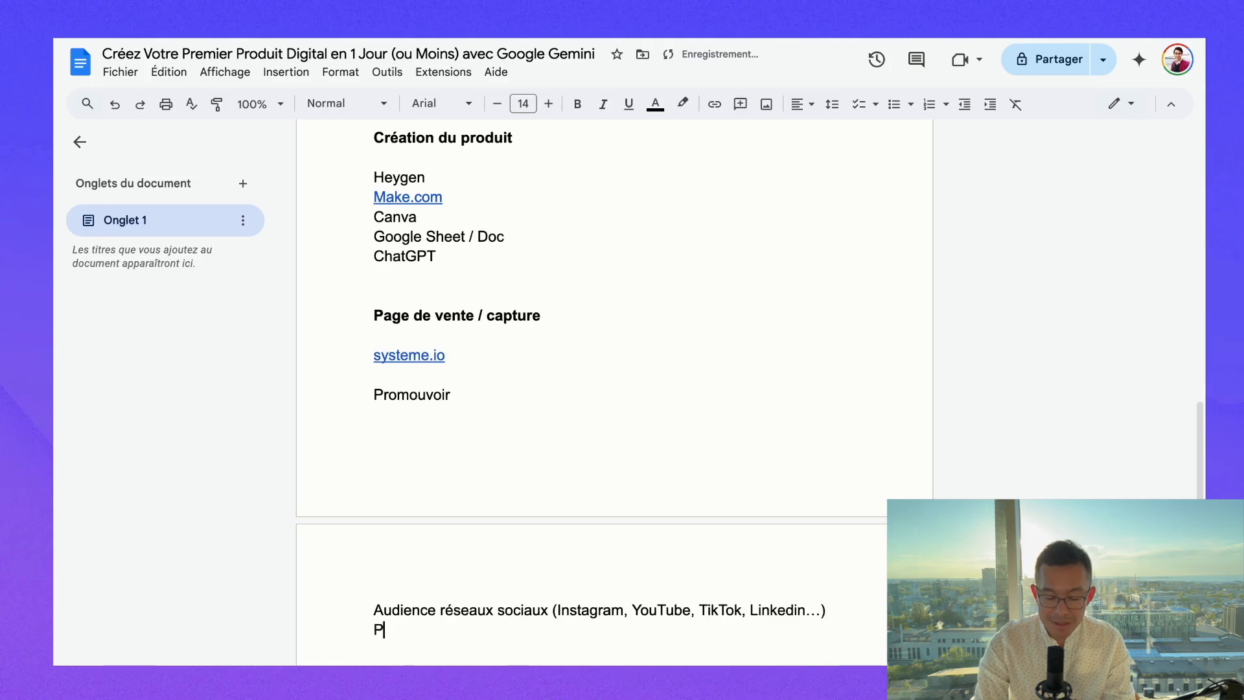
text(ublicité pay)
key(BackSpace)
key(BackSpace)
key(BackSpace)
key(BackSpace)
text(é payant)
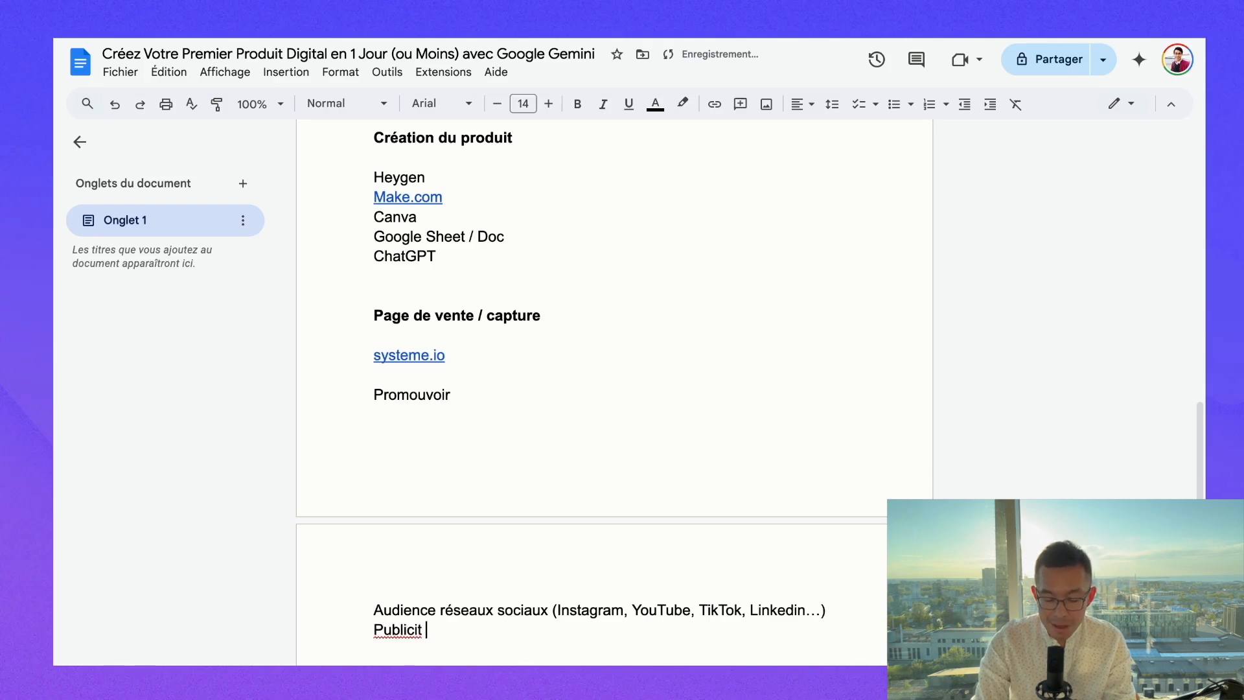
text(e)
Add the affiliate platforms "1tpe.com / clickbank" on a new line under "Publicité payante".
key(Return)
text(A)
key(BackSpace)
text(1tpe.com)
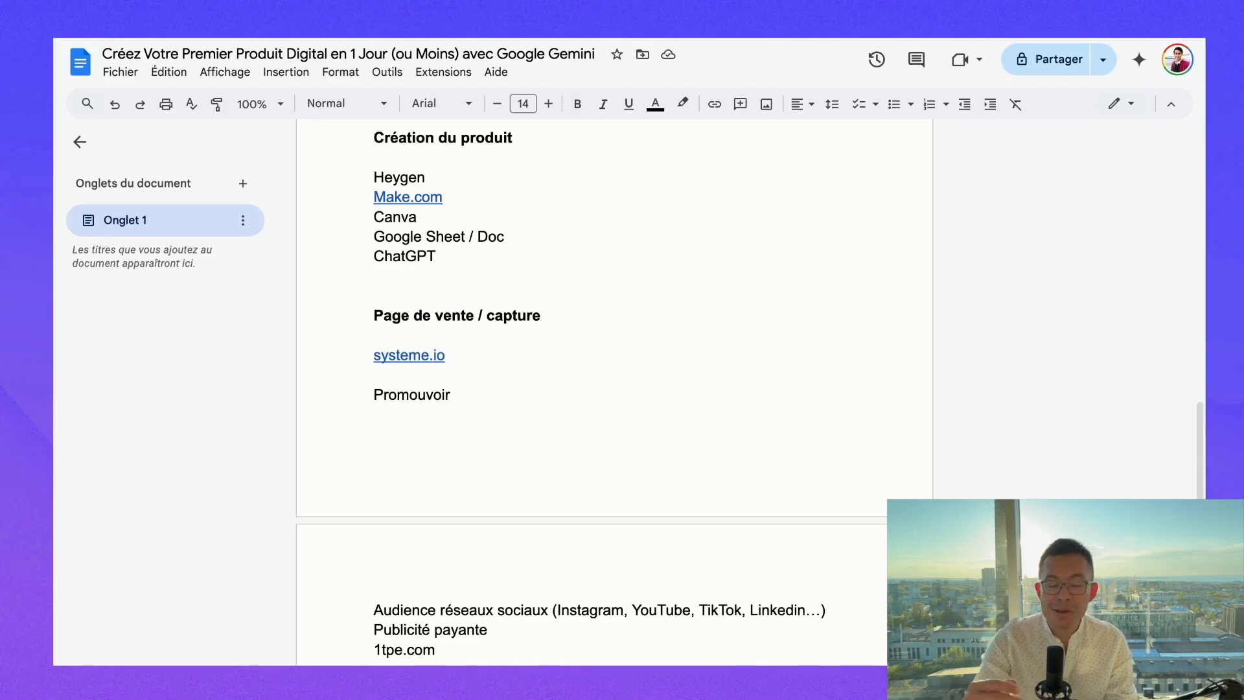
text(/ clickbank)
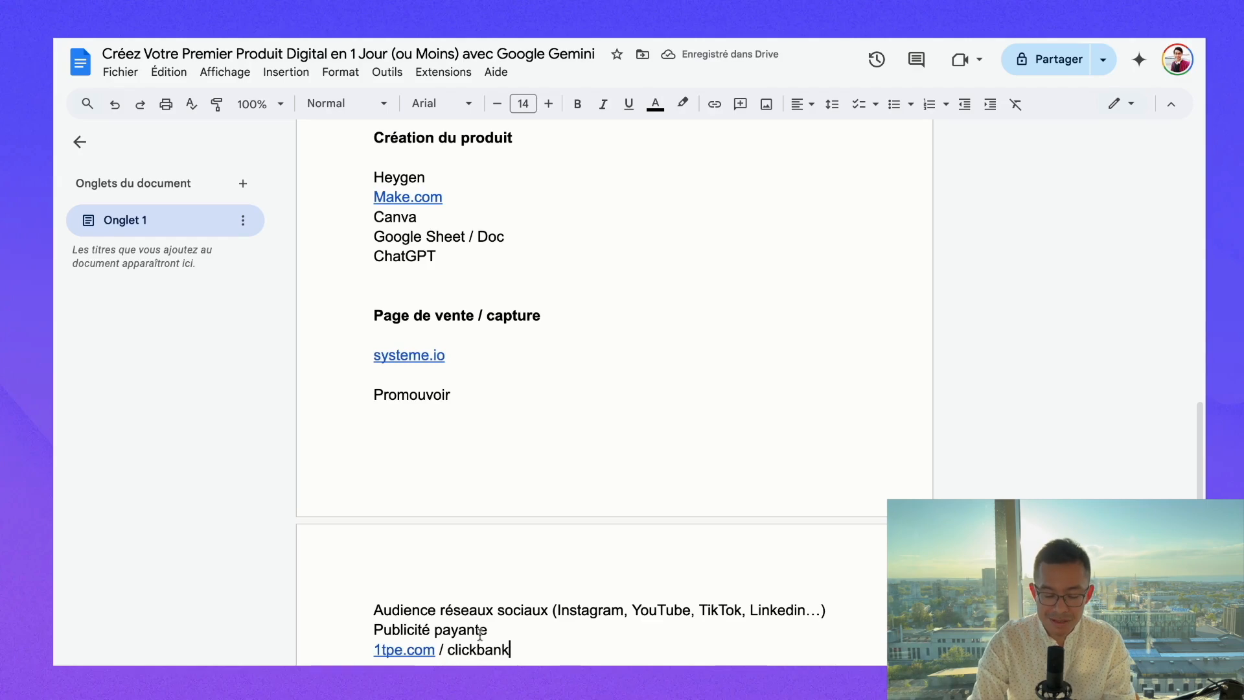
scroll(479, 633, down, 1)
double_click(451, 588)
click(529, 596)
double_click(513, 591)
click(457, 584)
drag(374, 547, 806, 548)
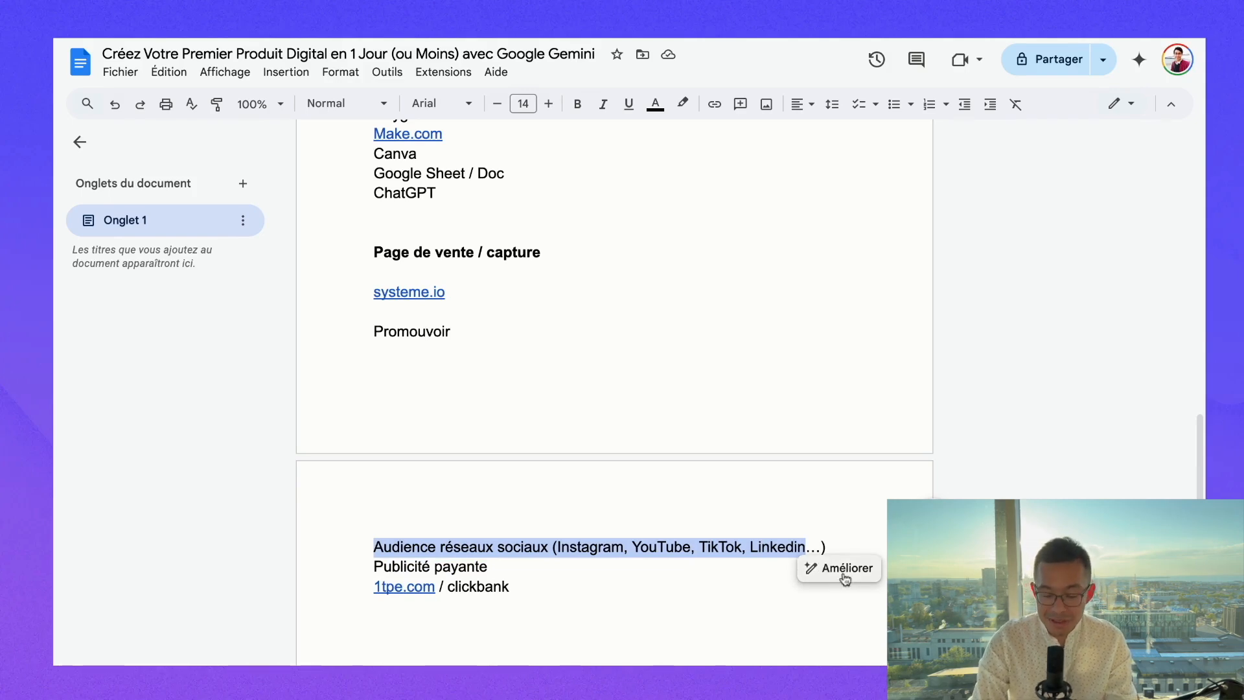
Insert ", Blog assisté par l'IA" after "Linkedin" in the social media audience line.
click(786, 546)
click(807, 547)
text(, Nl)
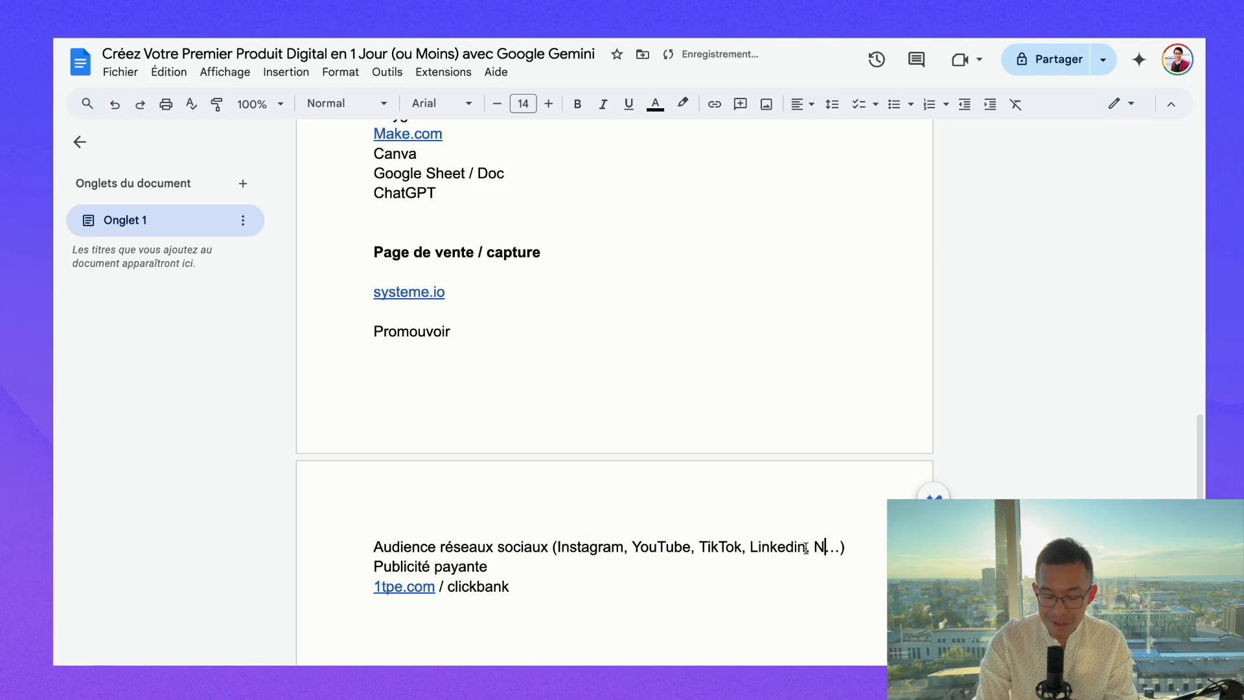
key(BackSpace)
key(BackSpace)
text(Blog)
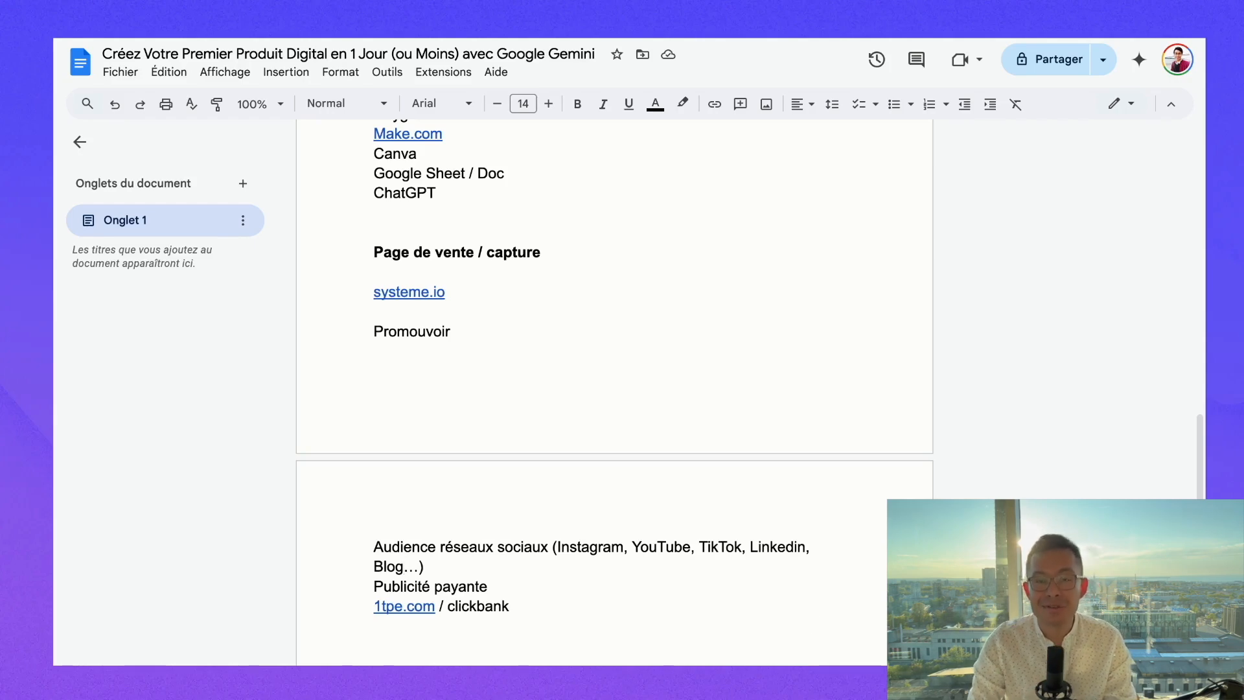
text(assisté par l'IA)
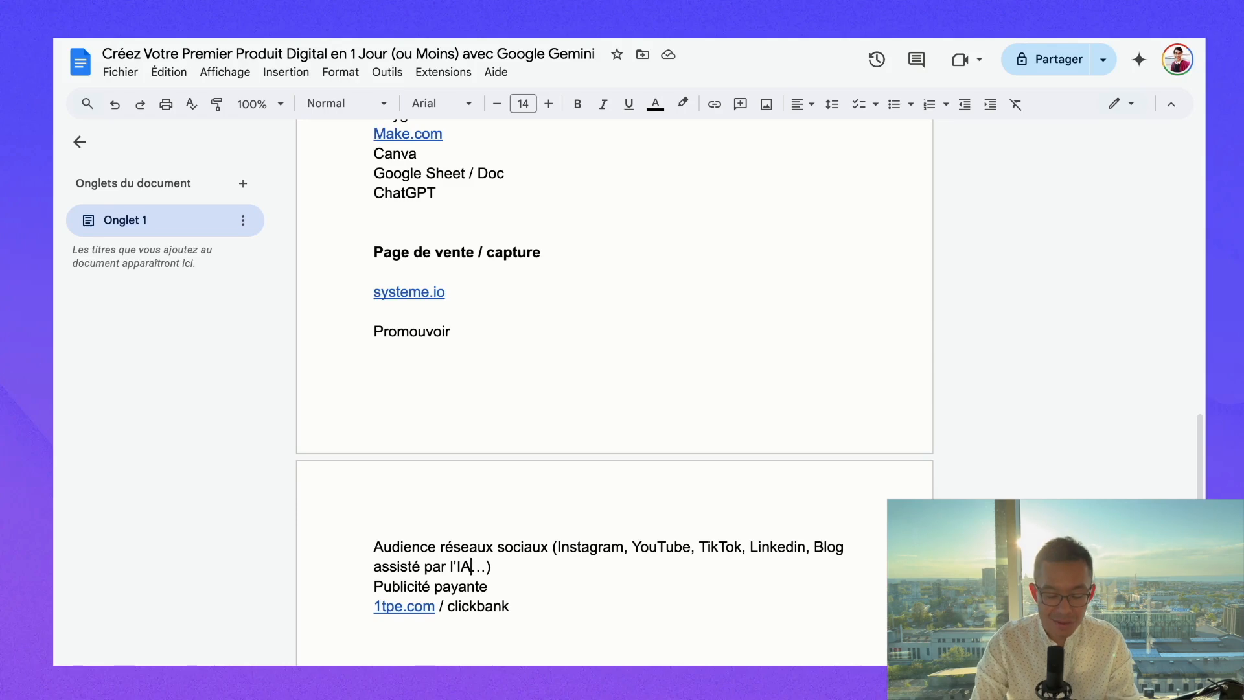
click(446, 547)
mouse_move(445, 548)
mouse_down()
mouse_move(533, 549)
mouse_move(534, 591)
mouse_move(427, 548)
mouse_up()
click(541, 551)
click(430, 519)
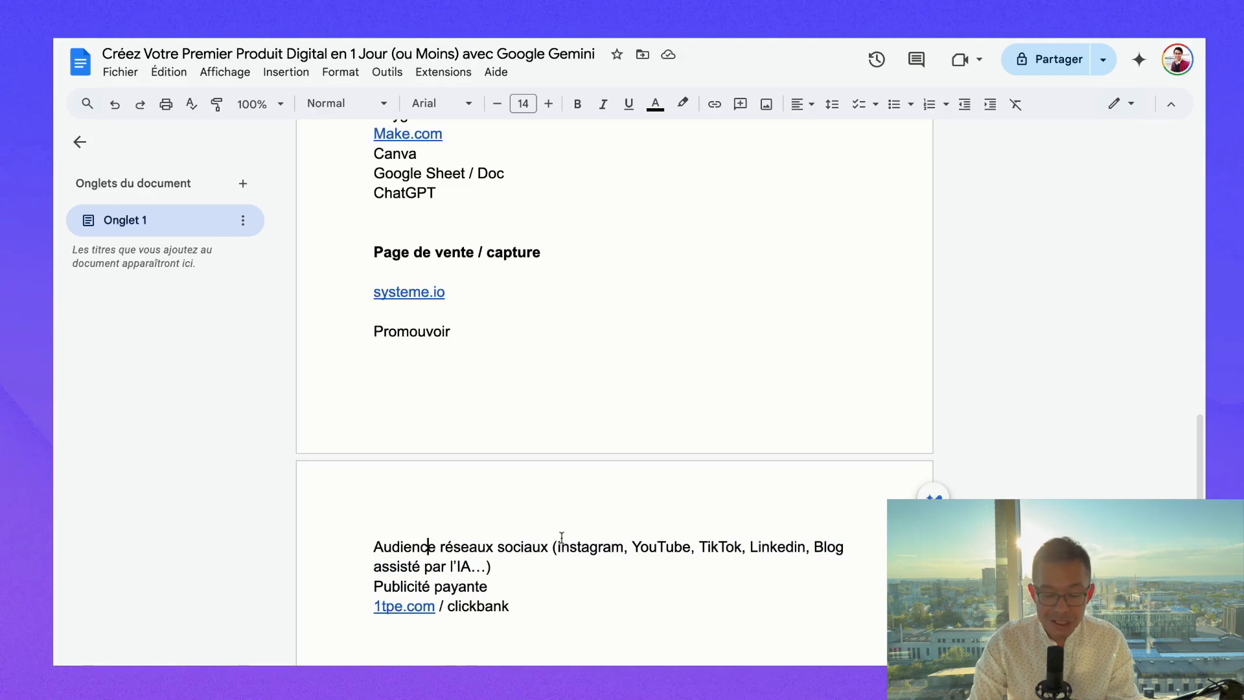